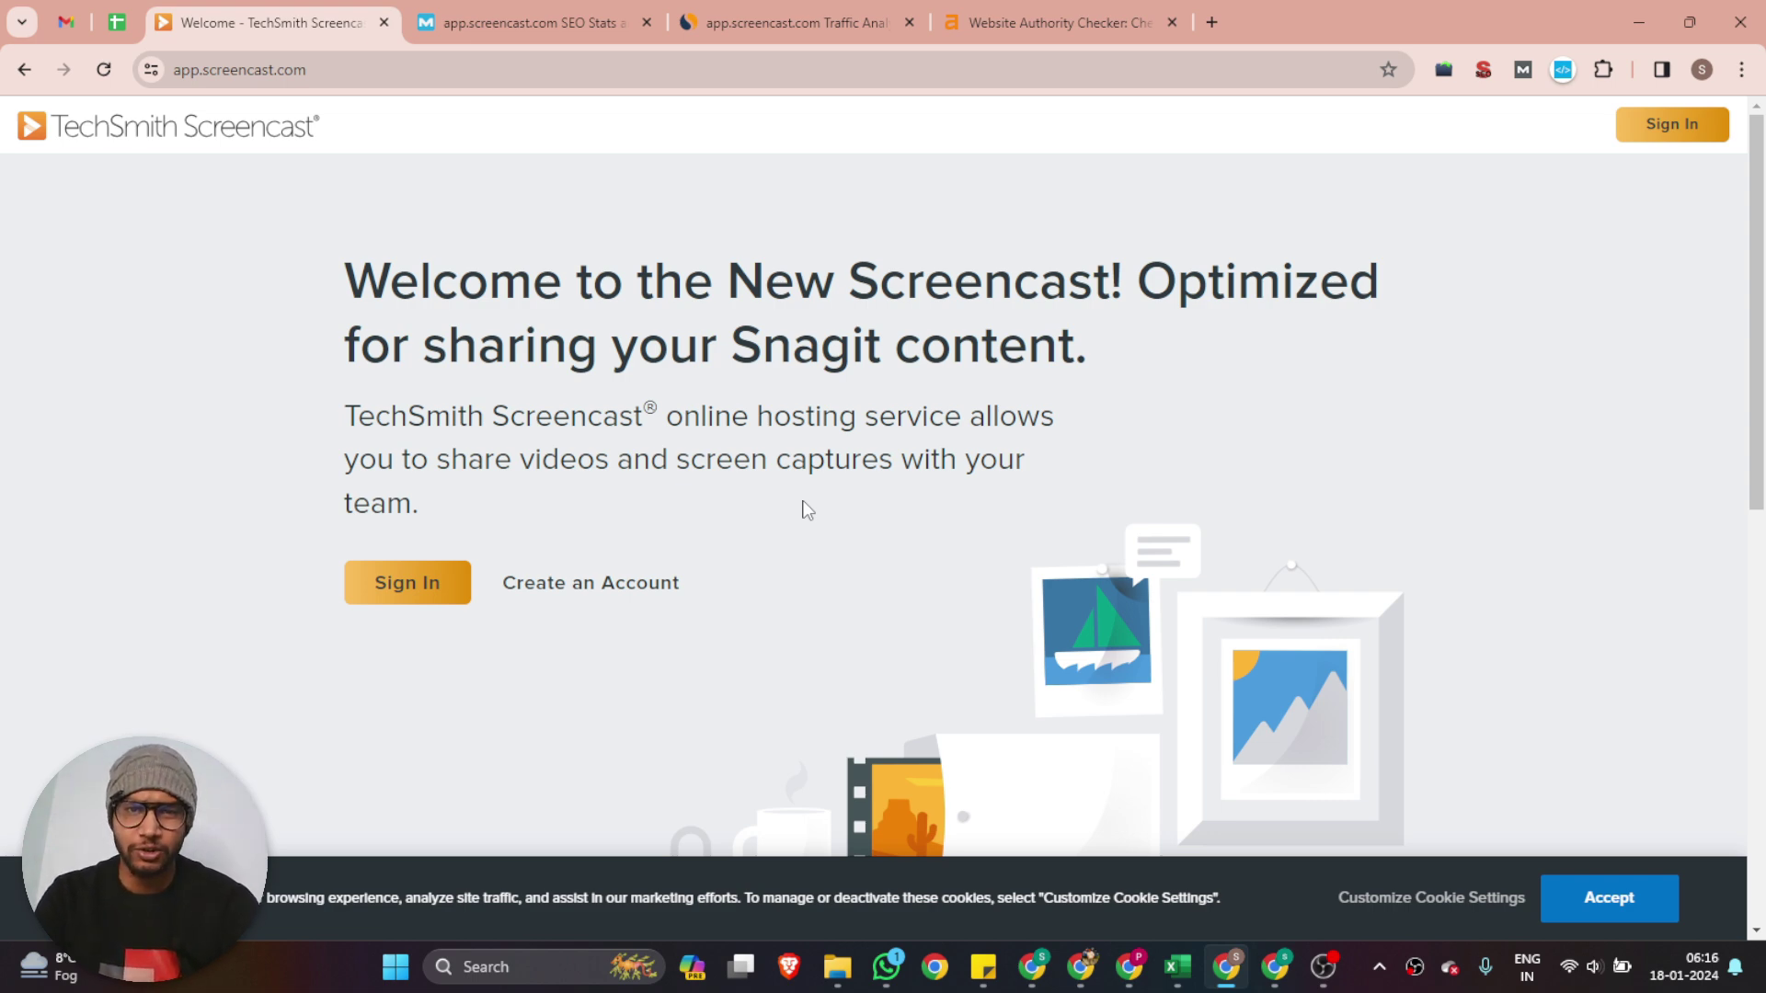
# - Dismiss the anniversary sale pop-up on Moz and check the domain authority and spam score of app.screencast.com
pyautogui.click(479, 13)
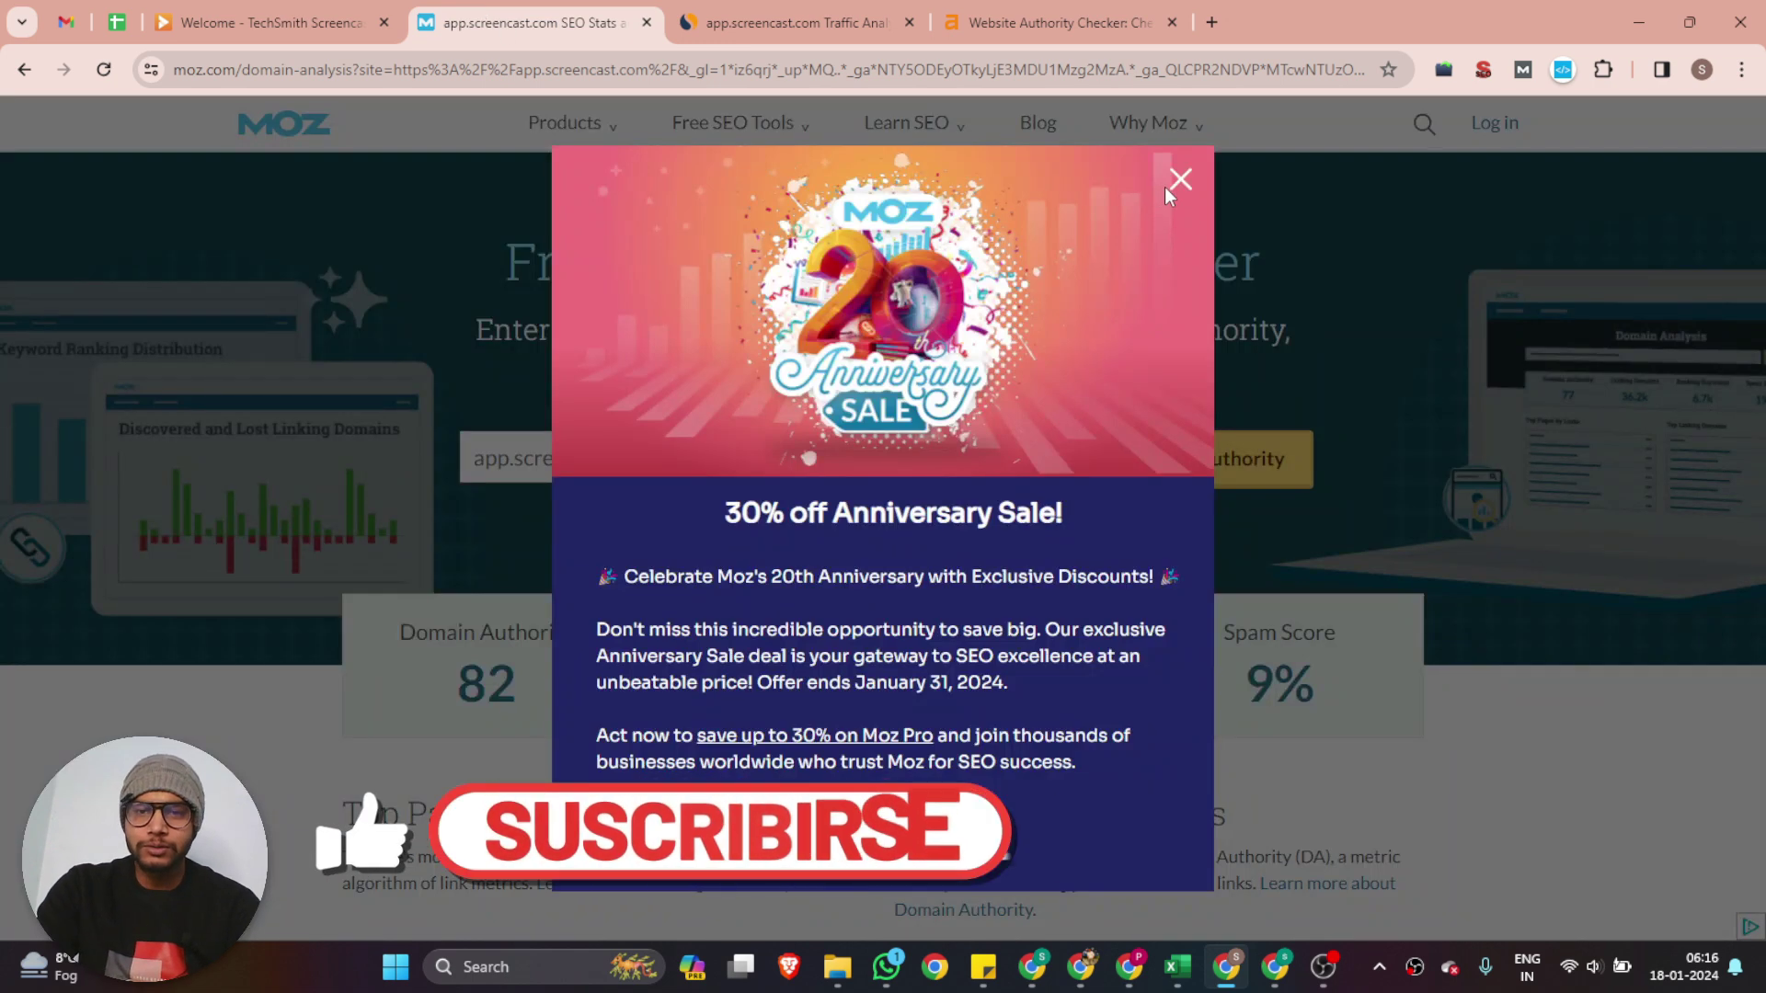
pyautogui.click(1181, 181)
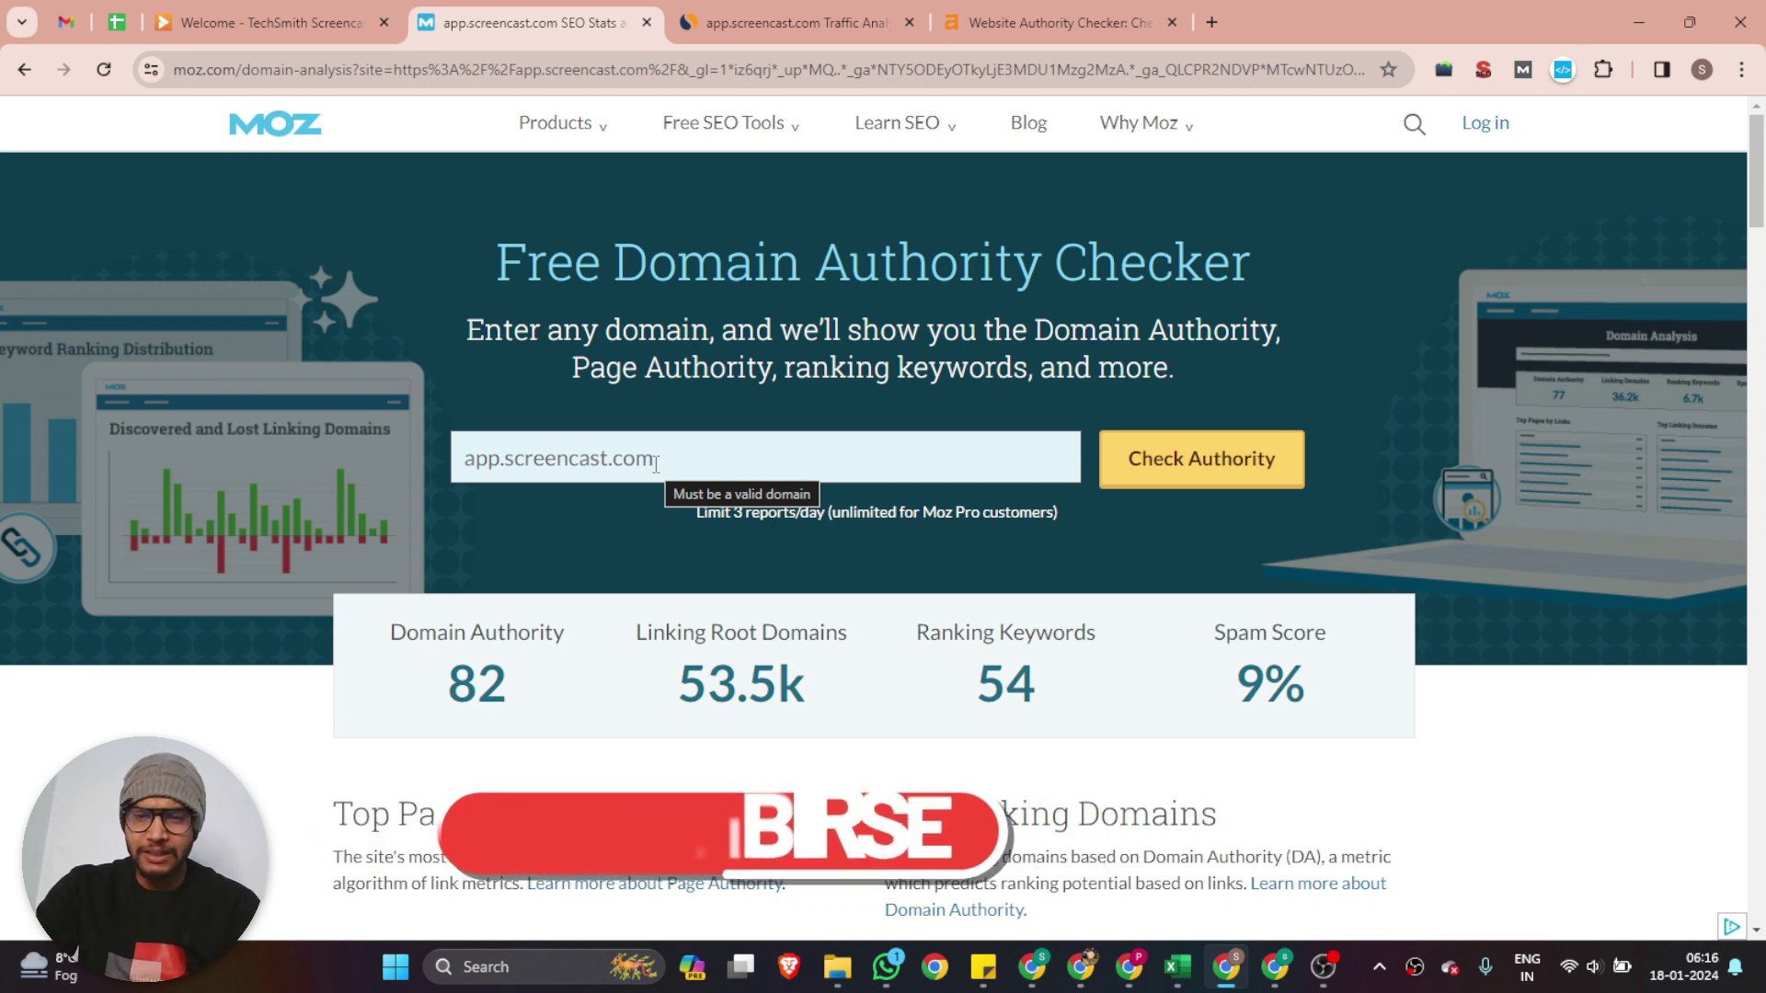
# - Examine the Similarweb visits and top countries for app.screencast.com, and check its Ahrefs domain rating
pyautogui.click(839, 15)
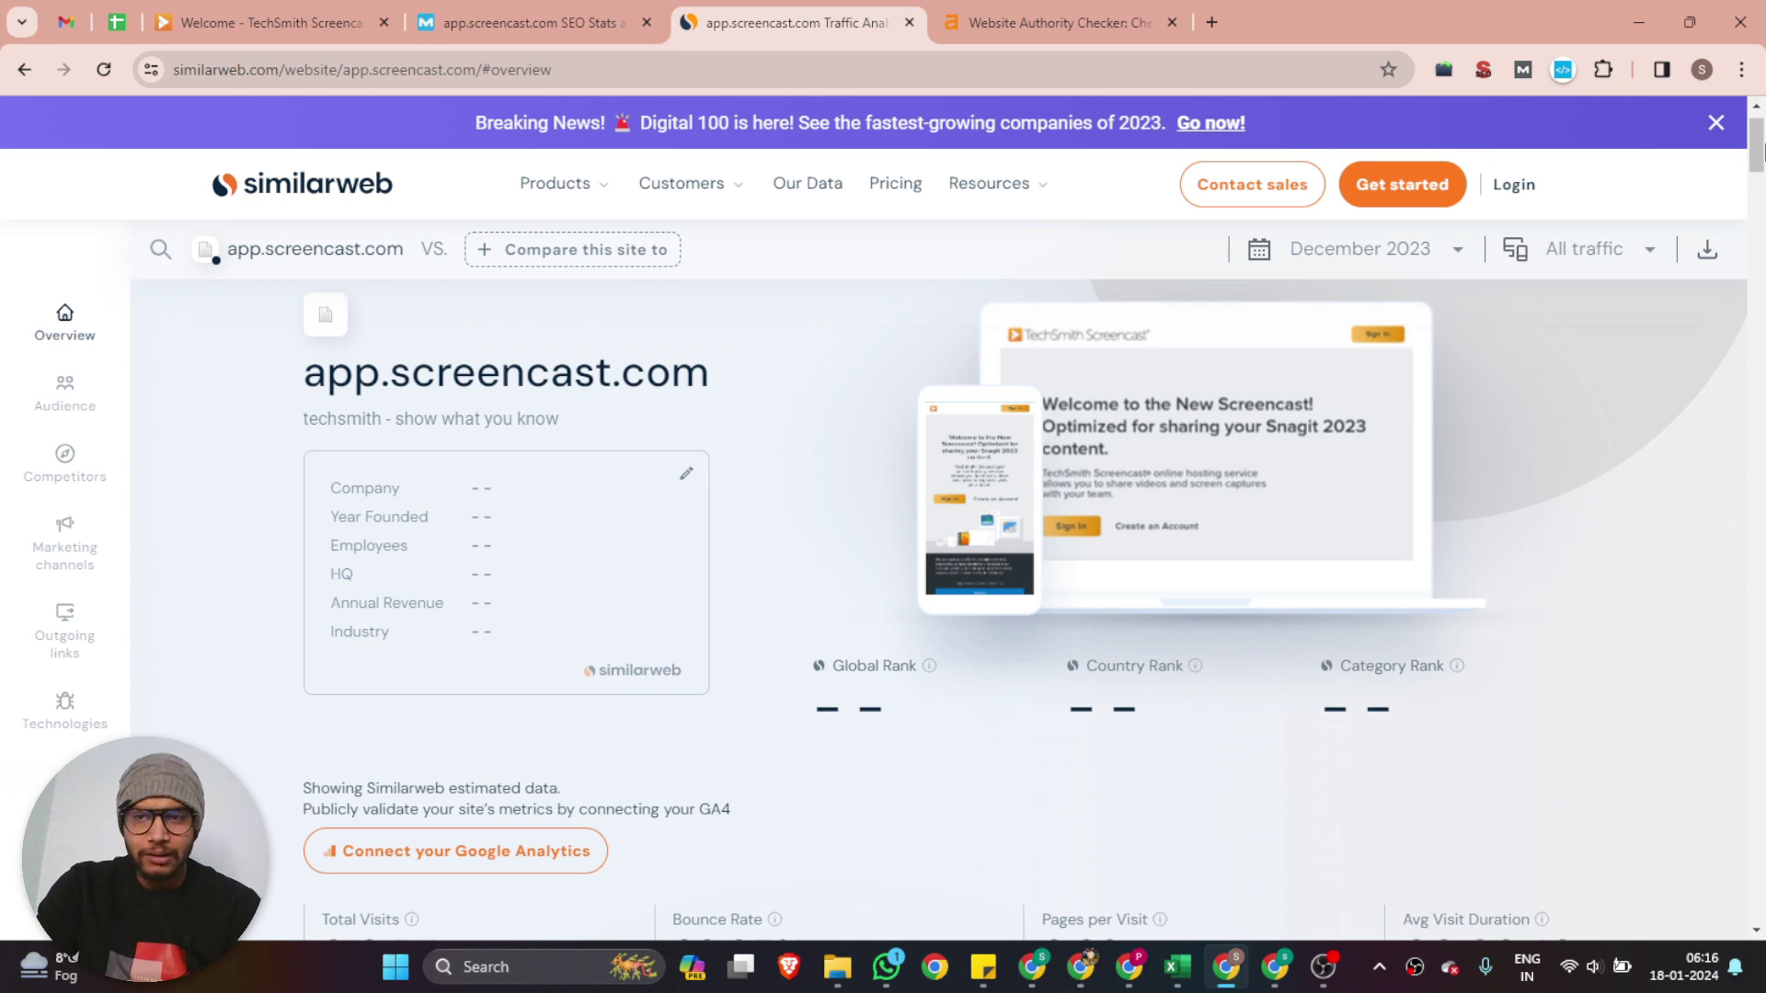
pyautogui.scroll(-8, 1230, 378)
pyautogui.scroll(5, 957, 386)
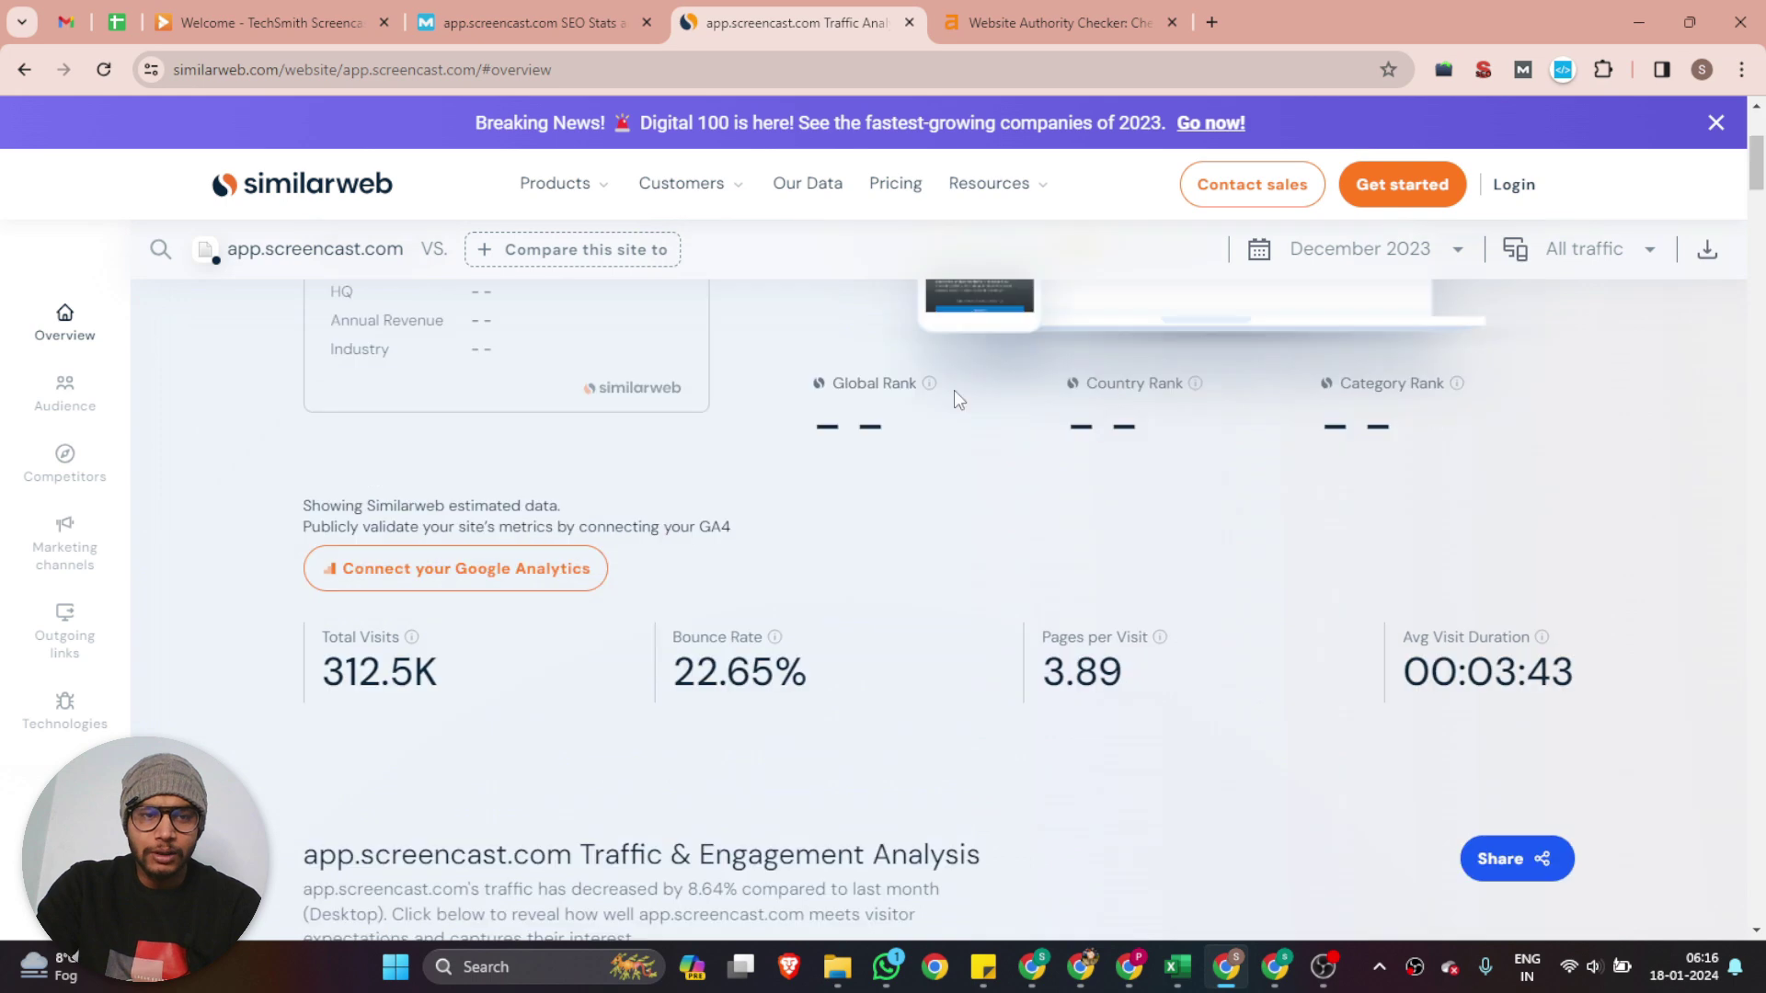
pyautogui.scroll(-1, 921, 390)
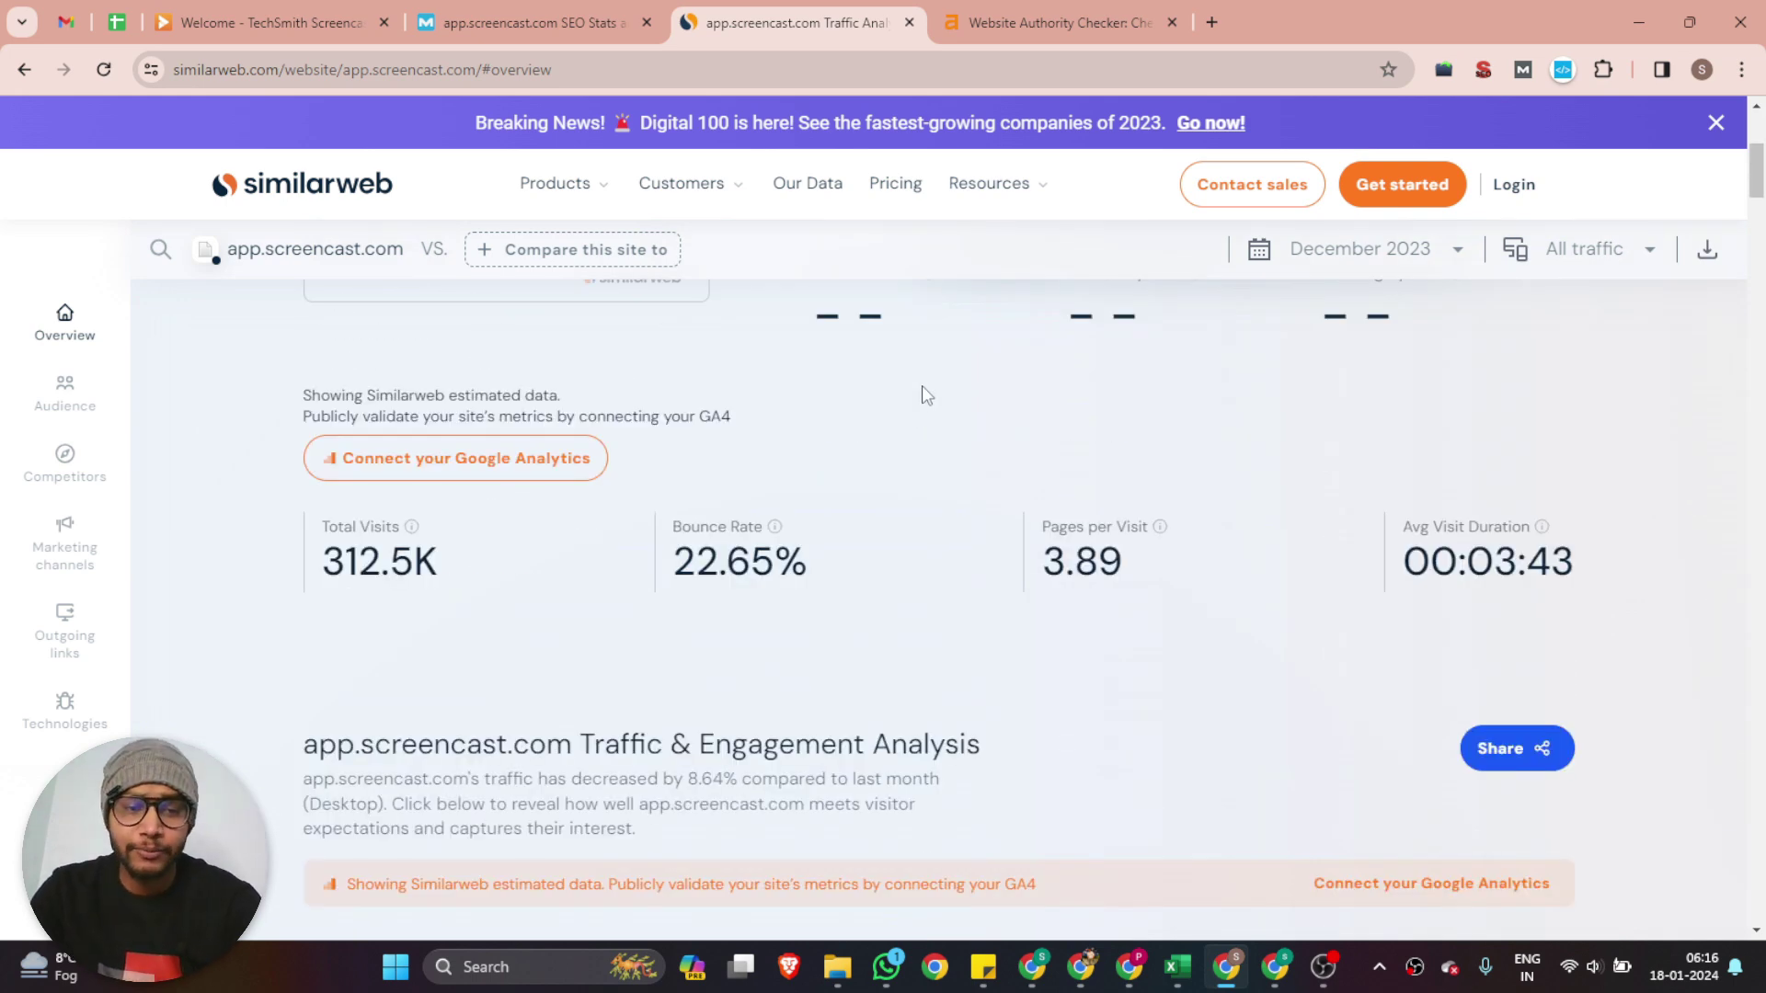
pyautogui.scroll(-10, 926, 445)
pyautogui.scroll(-4, 1253, 465)
pyautogui.scroll(1, 1252, 462)
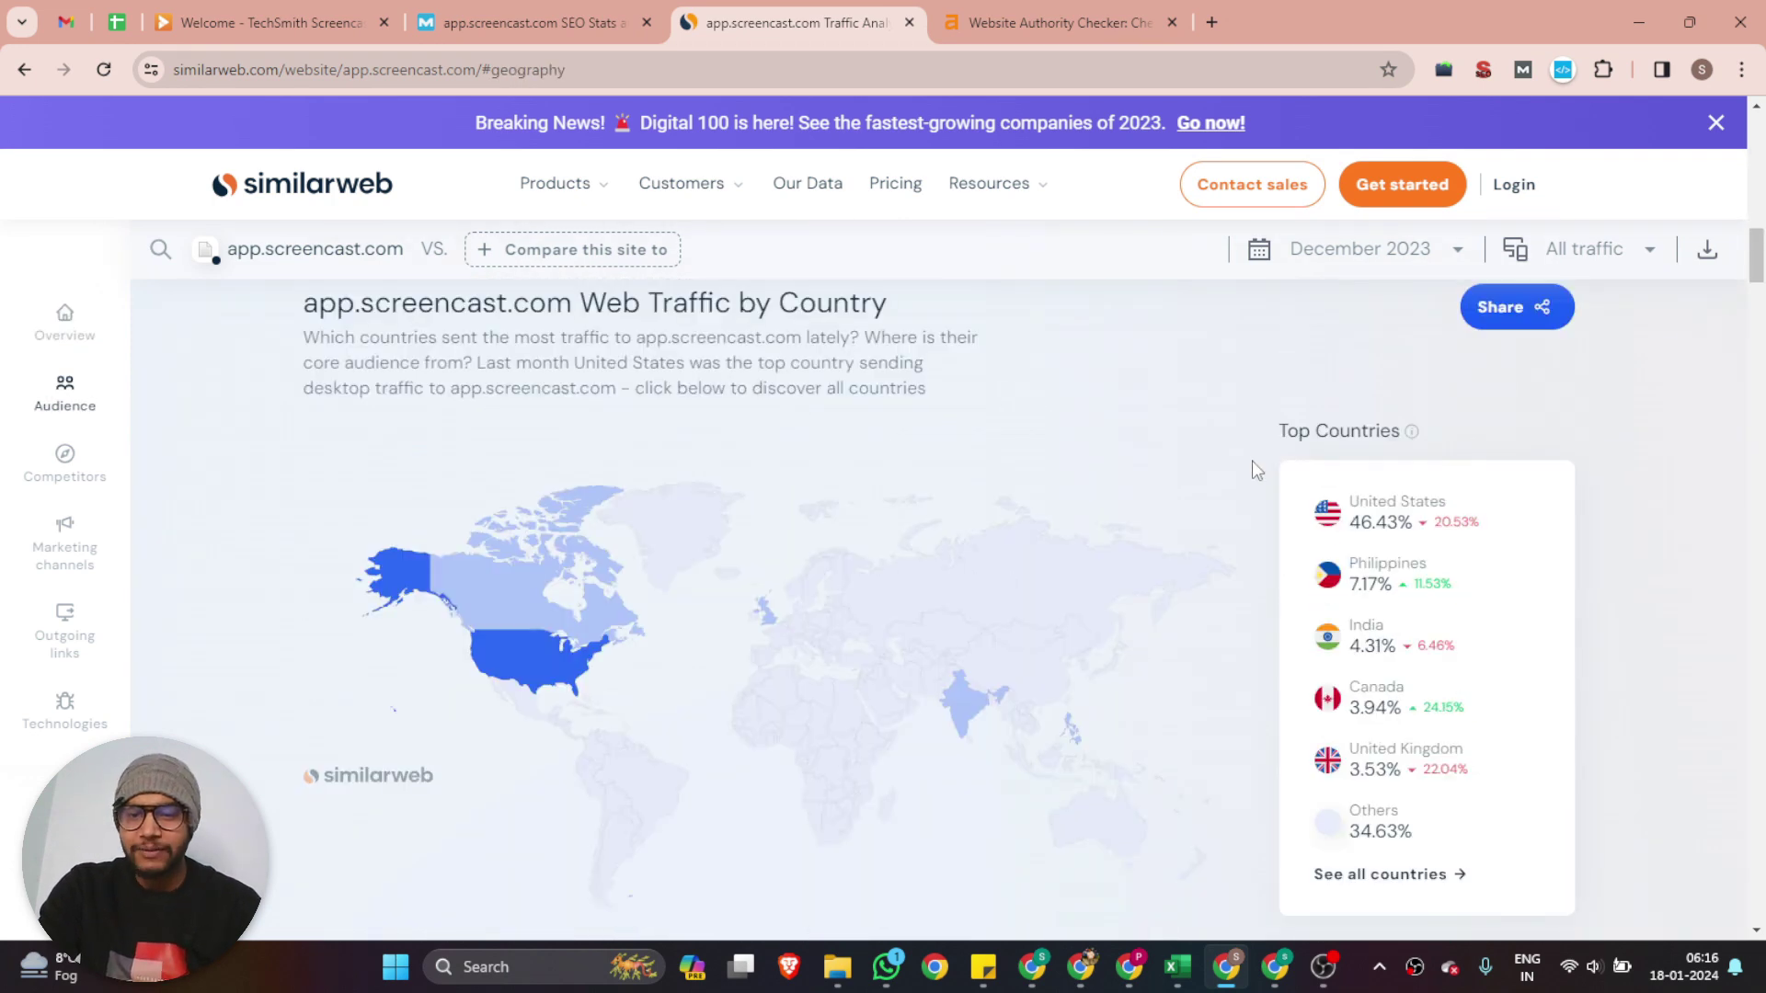
pyautogui.click(1021, 6)
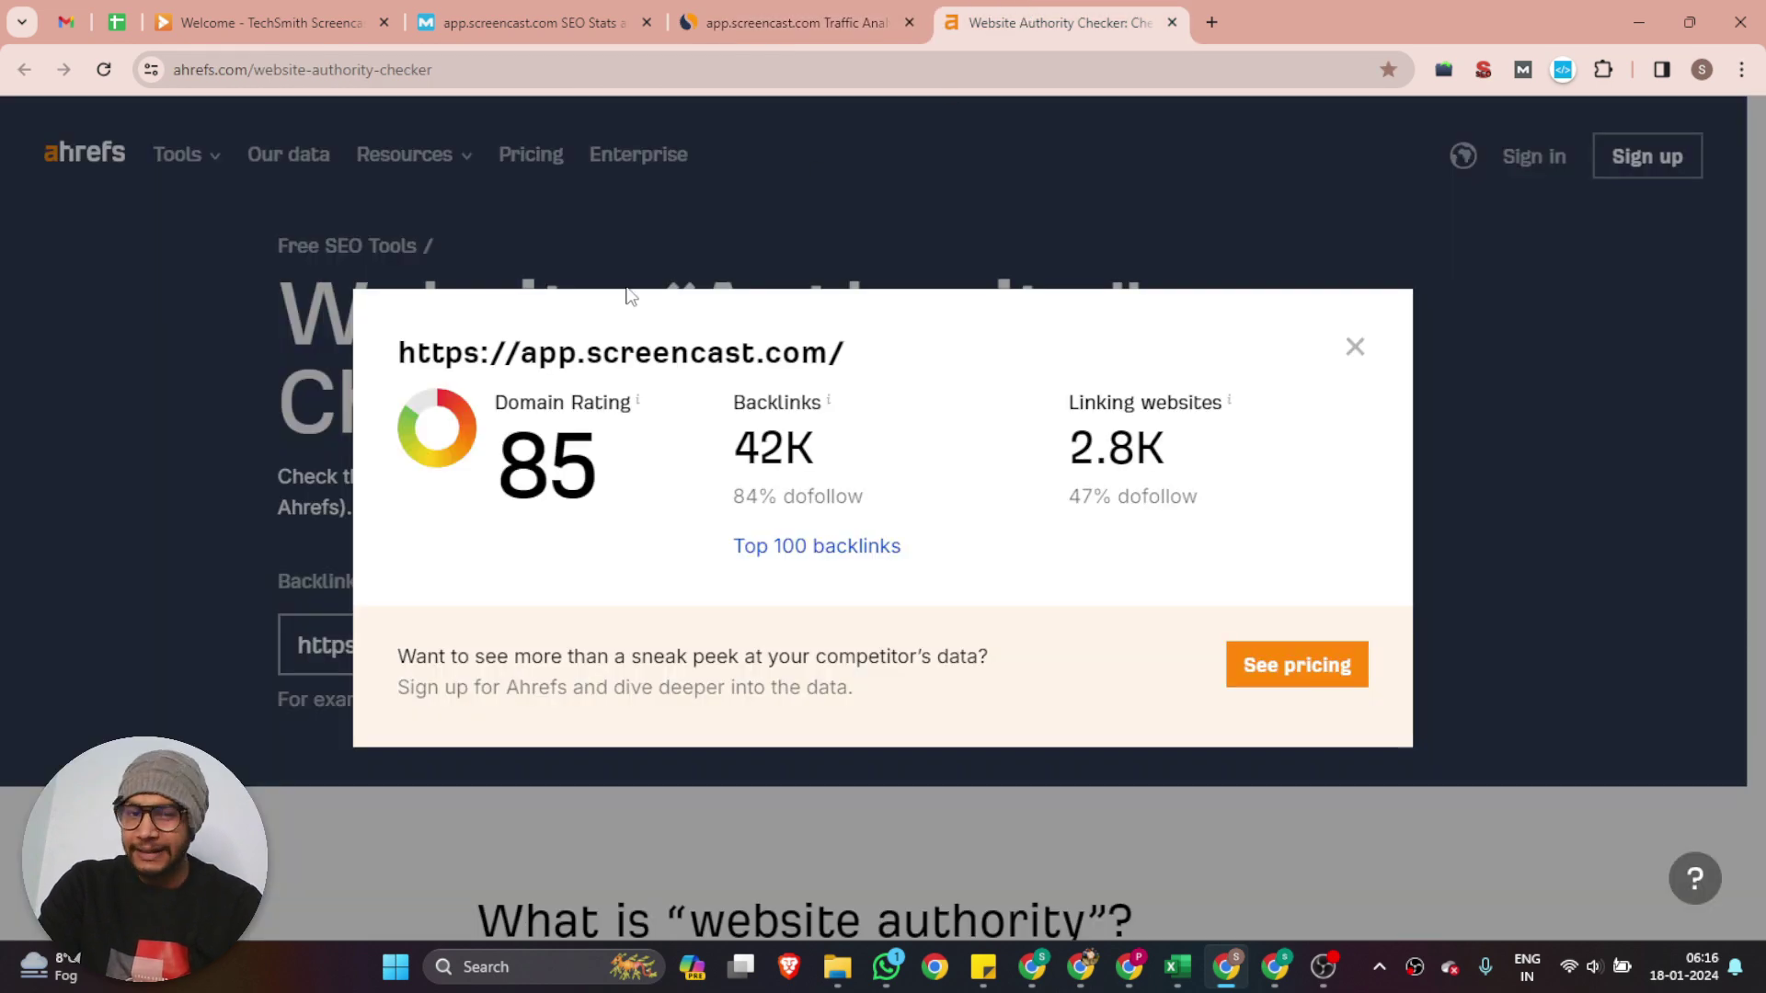
# - Return to the Screencast homepage and open its account creation page to view the sign-up options
pyautogui.click(296, 8)
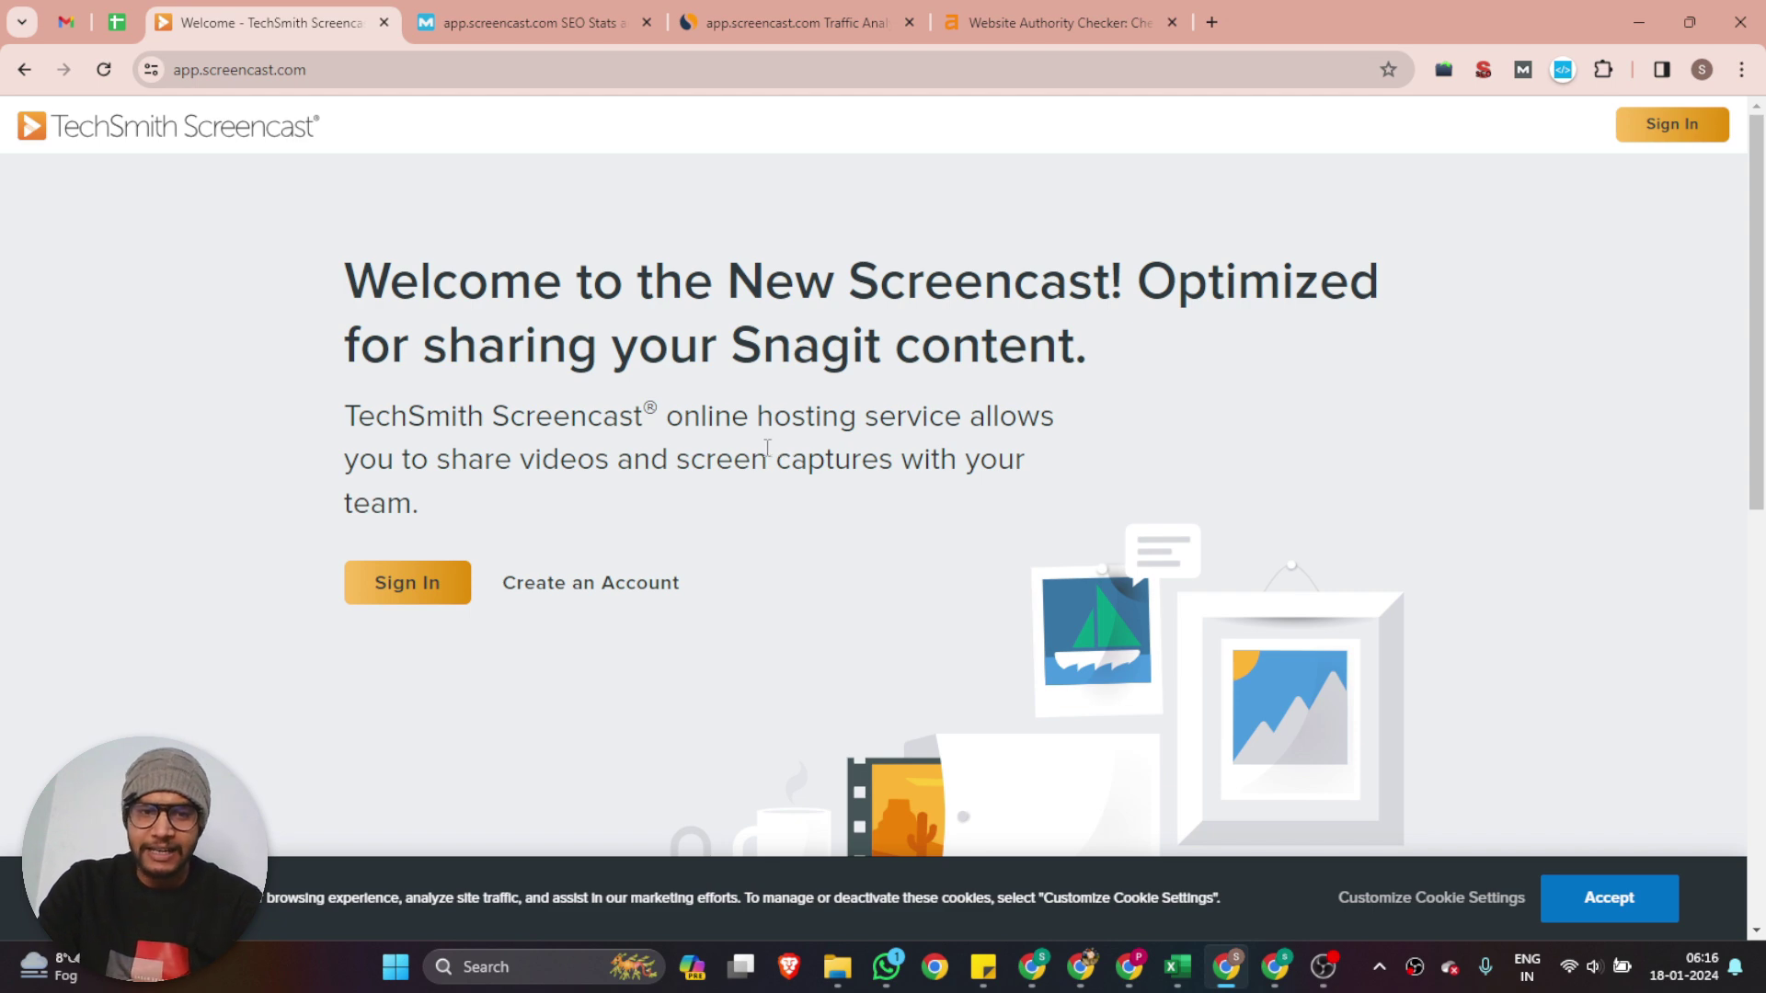
pyautogui.moveTo(323, 66); pyautogui.dragTo(162, 66)
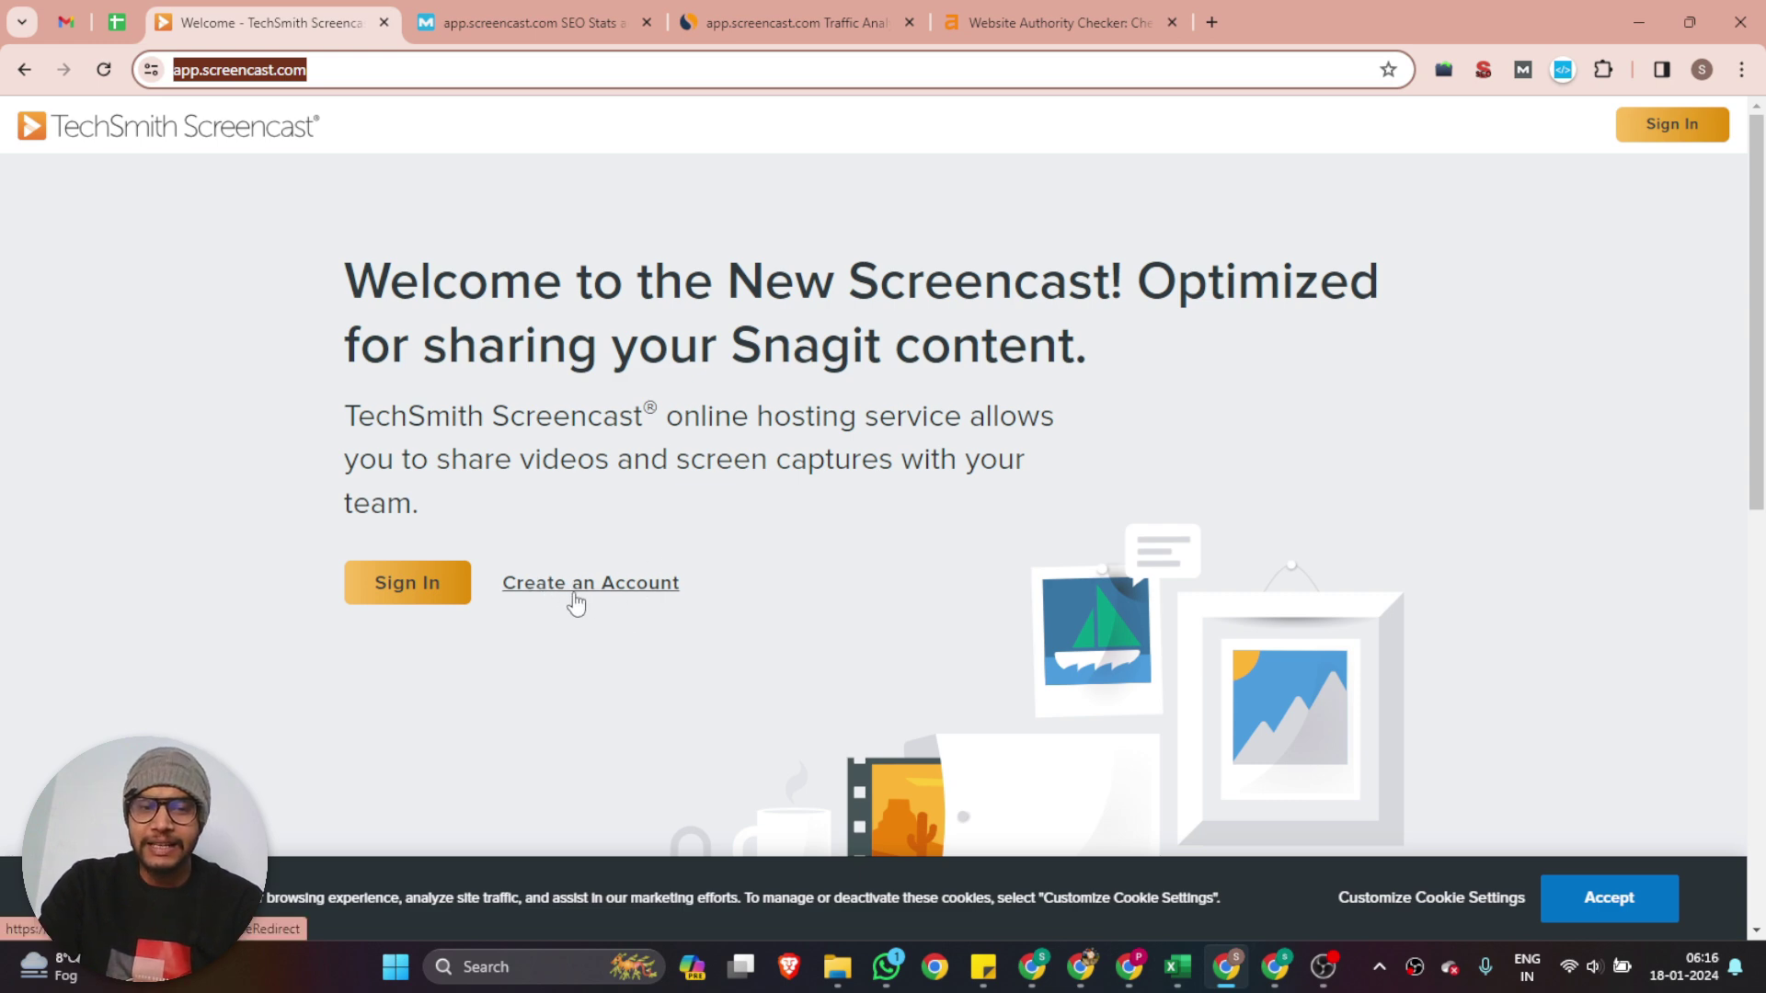
pyautogui.click(635, 592)
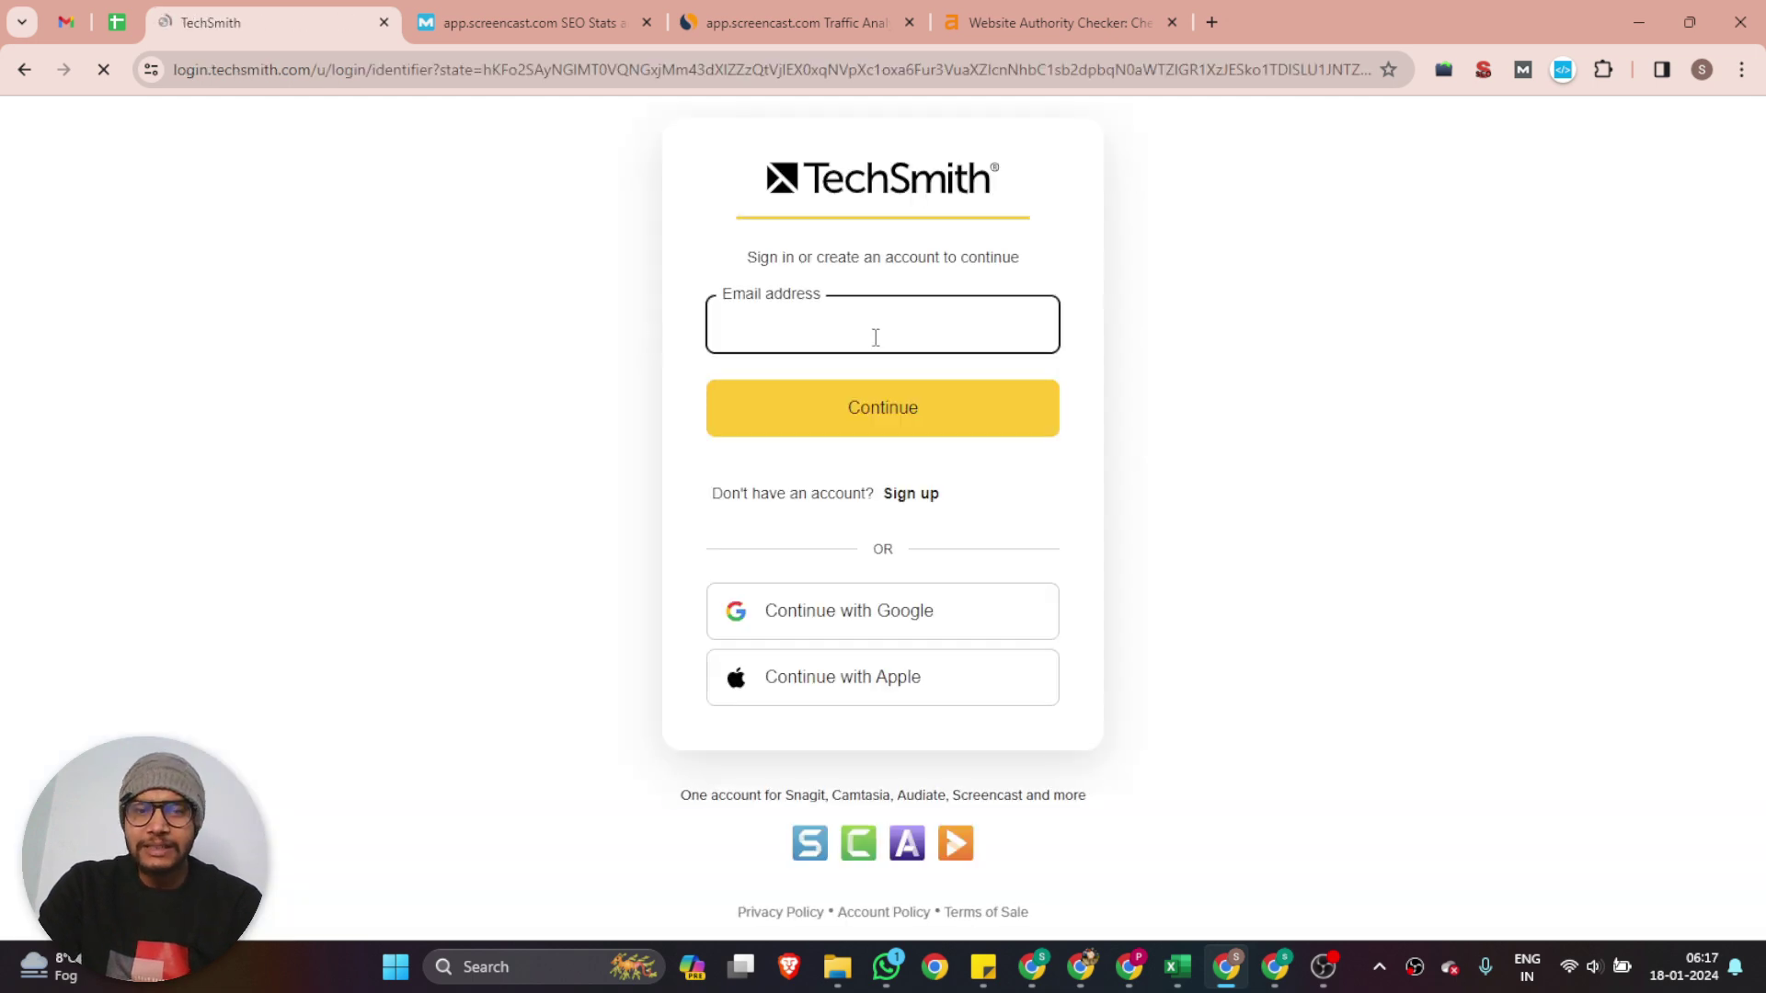
pyautogui.click(876, 337)
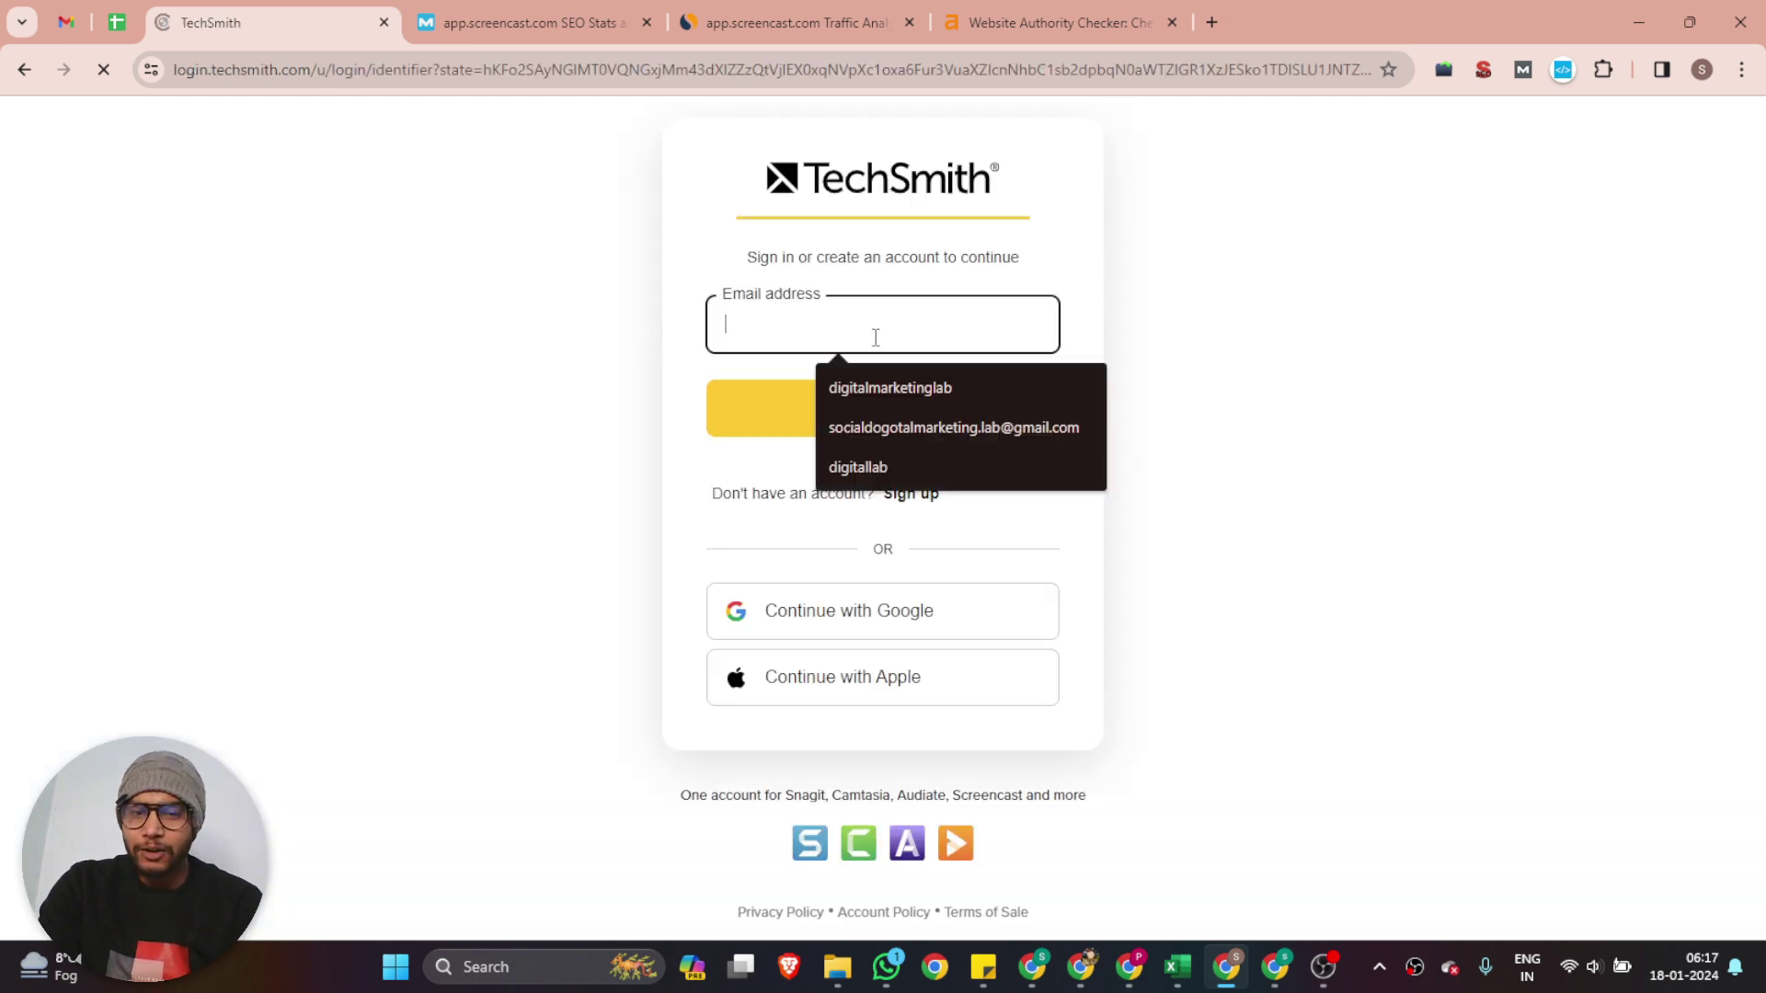
pyautogui.click(681, 464)
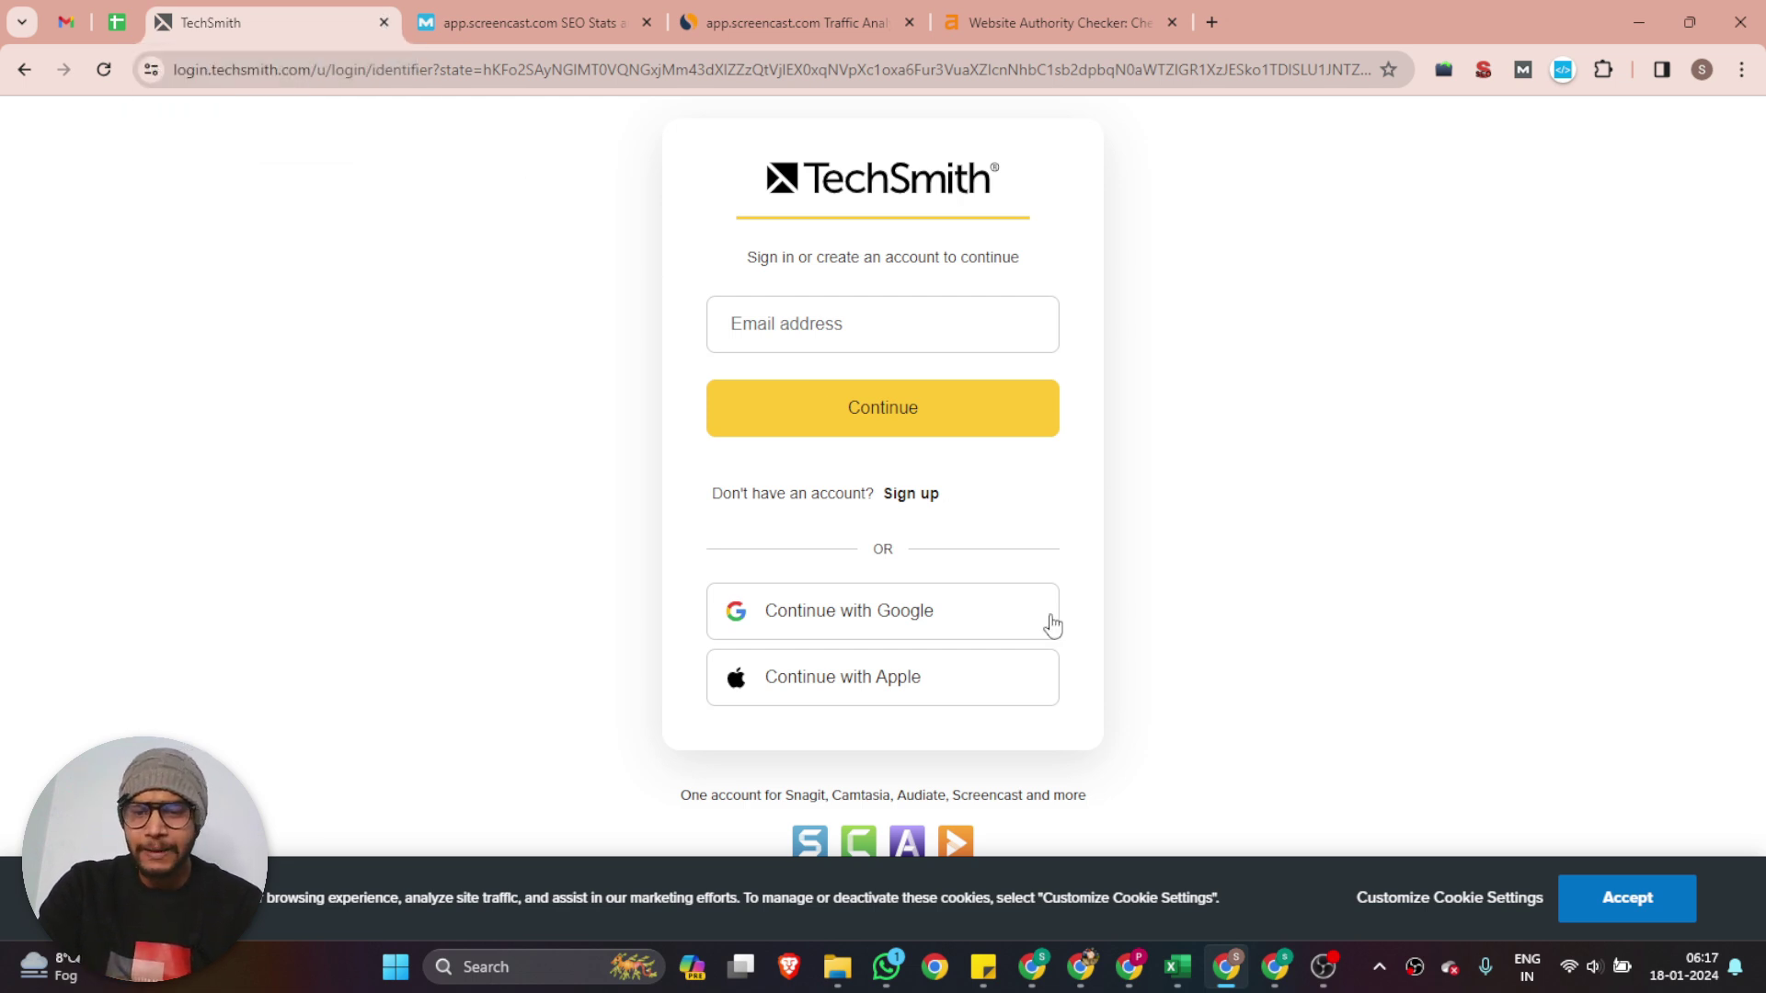
# - Switch to the browser window with the signed-in Screencast account and open its TechSmith profile details for editing
pyautogui.click(1275, 966)
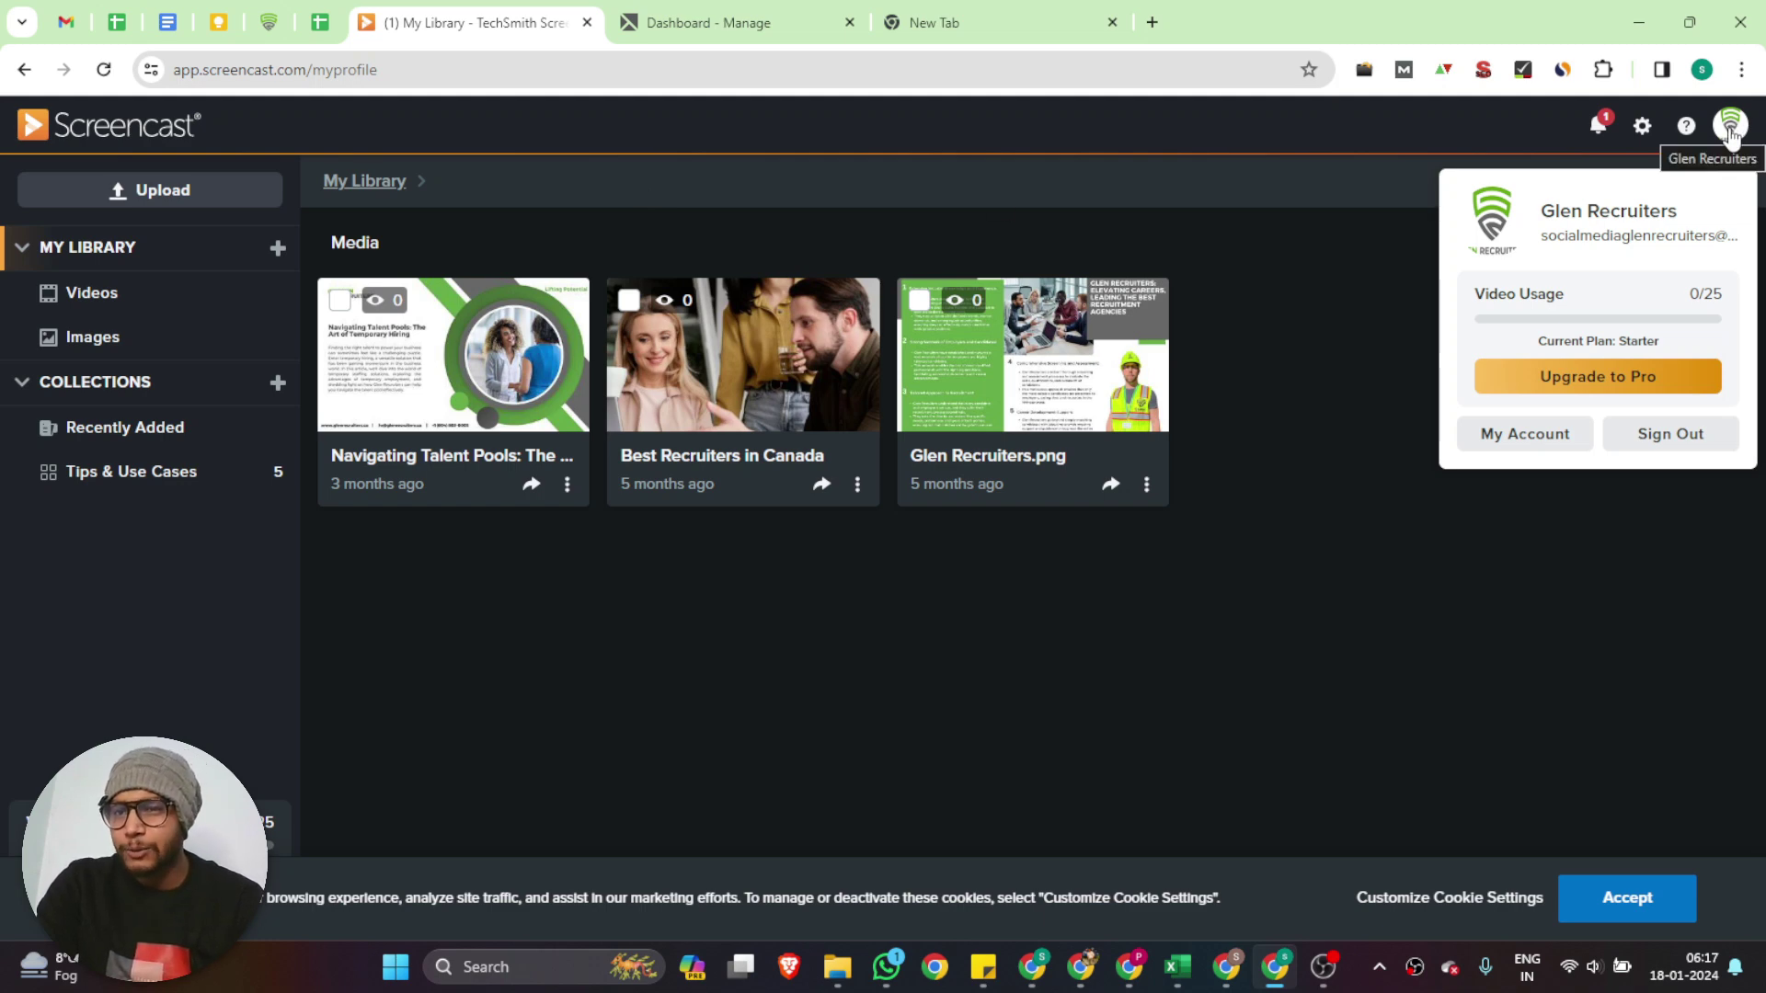
pyautogui.click(1532, 455)
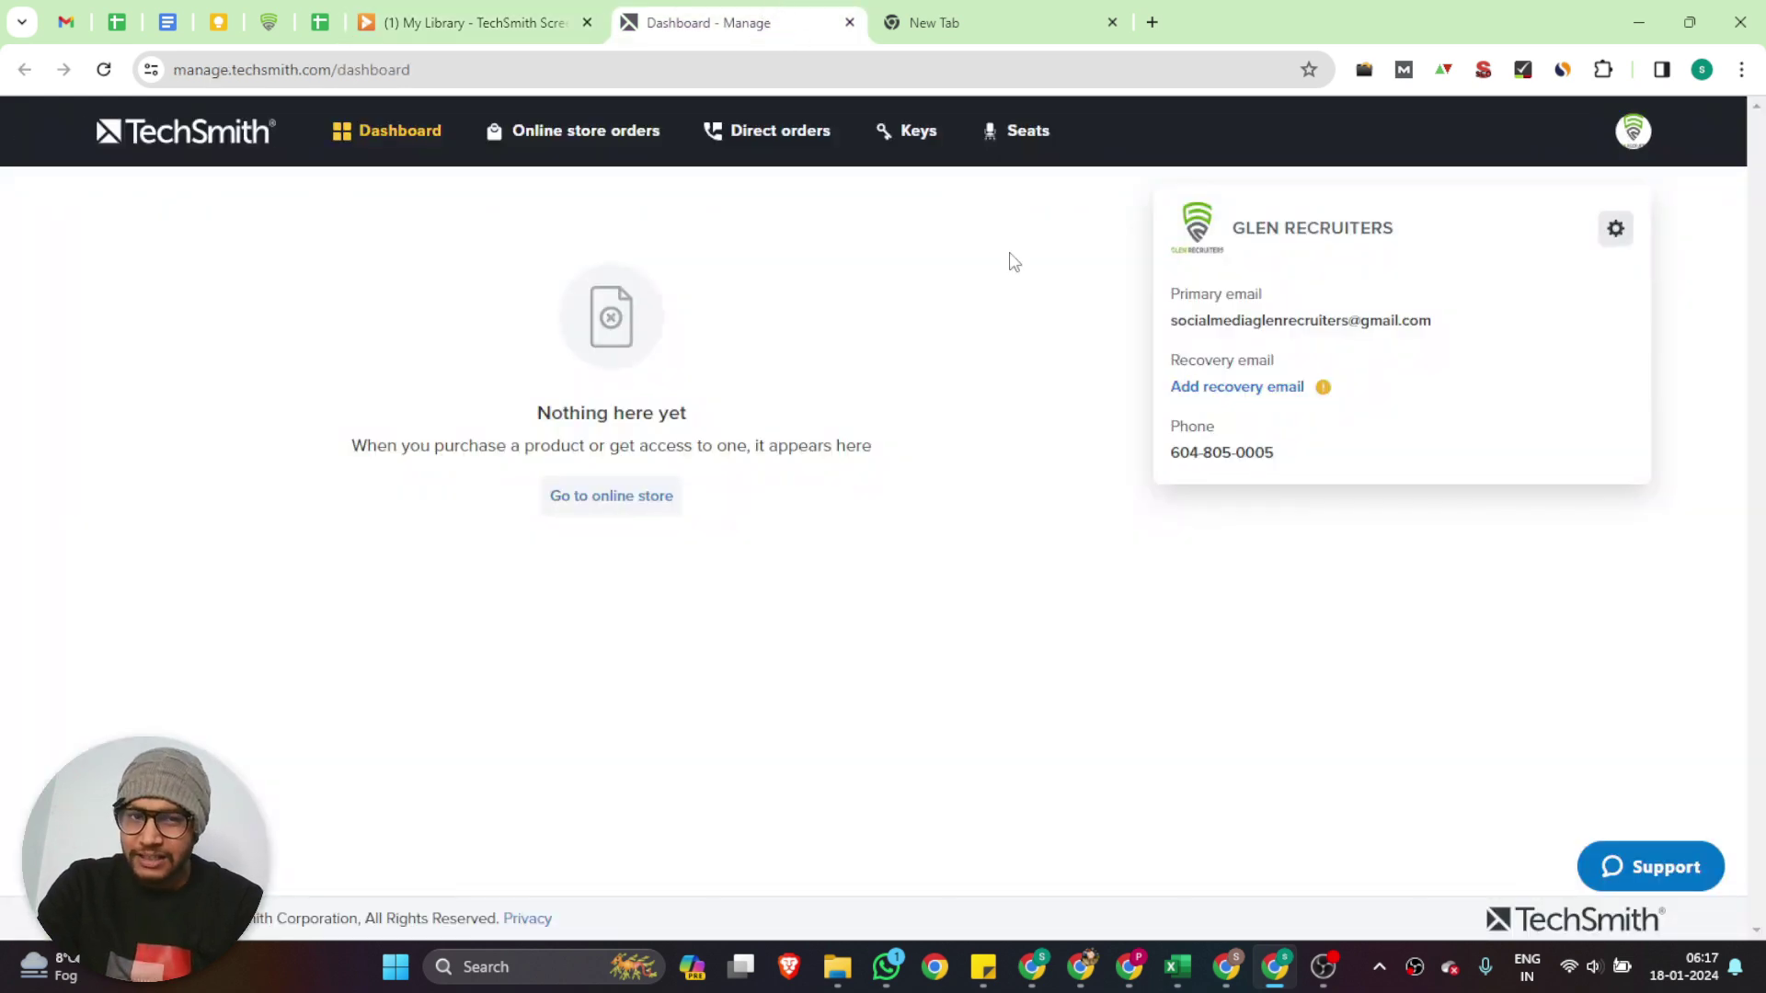
pyautogui.click(1616, 231)
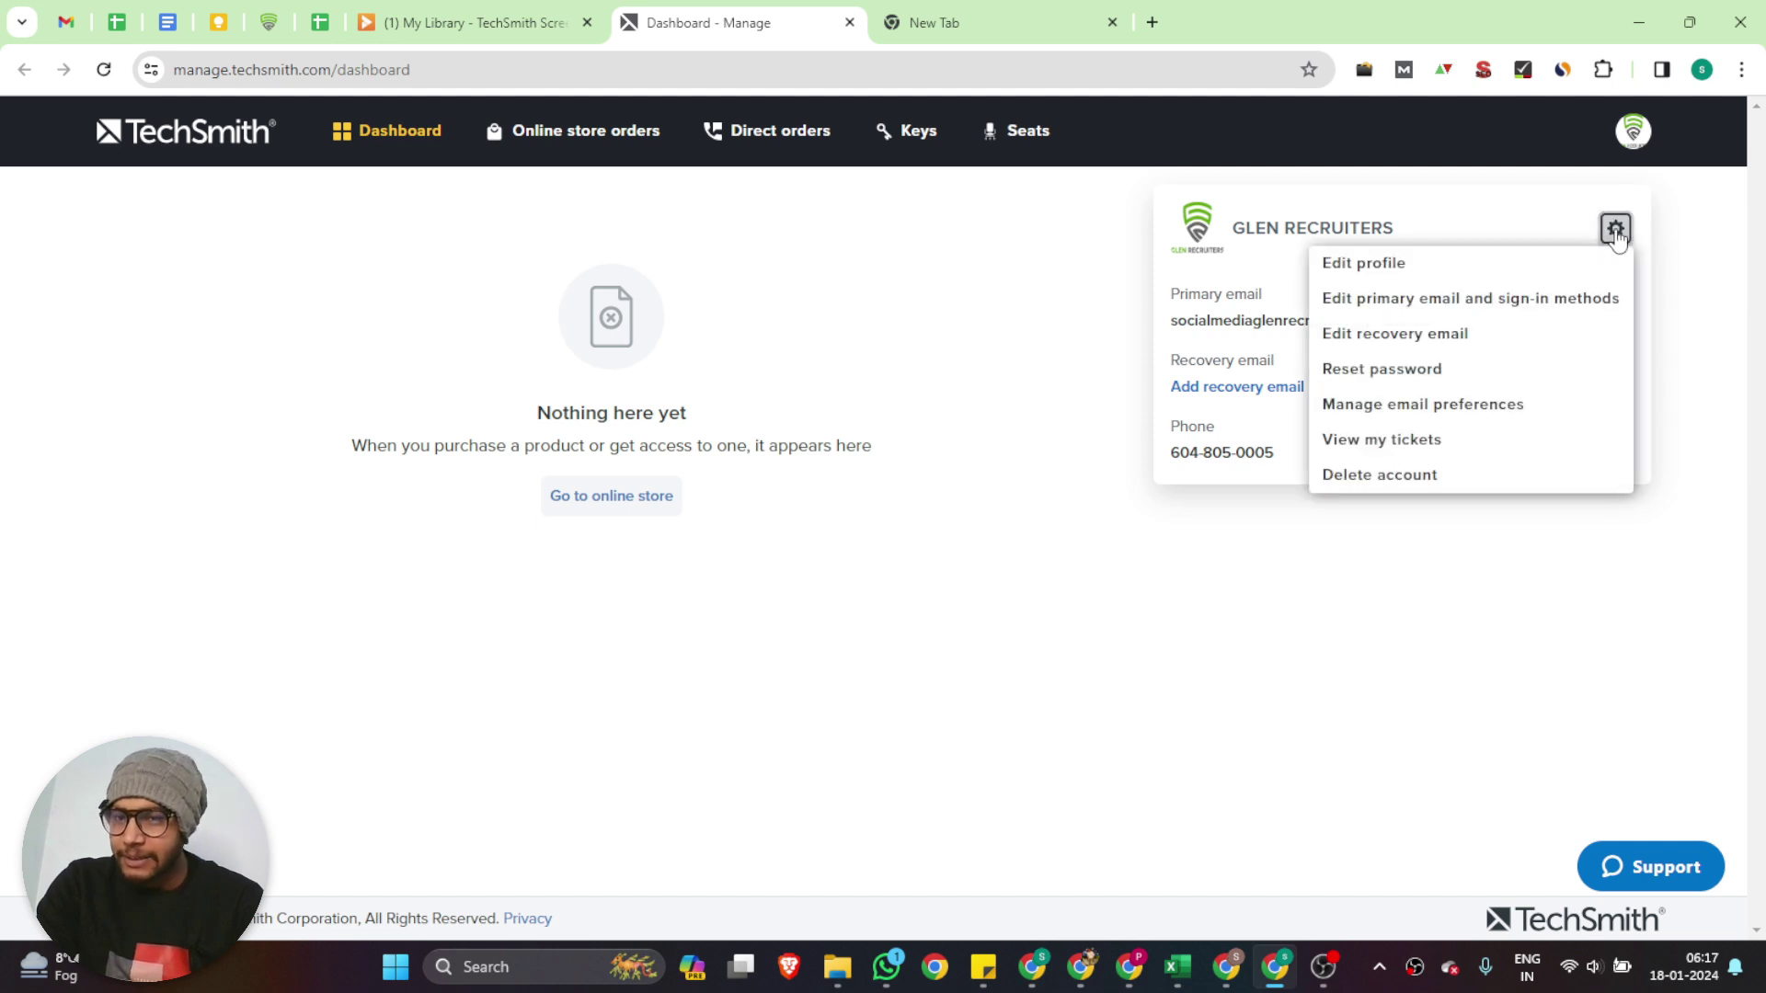
pyautogui.click(1397, 267)
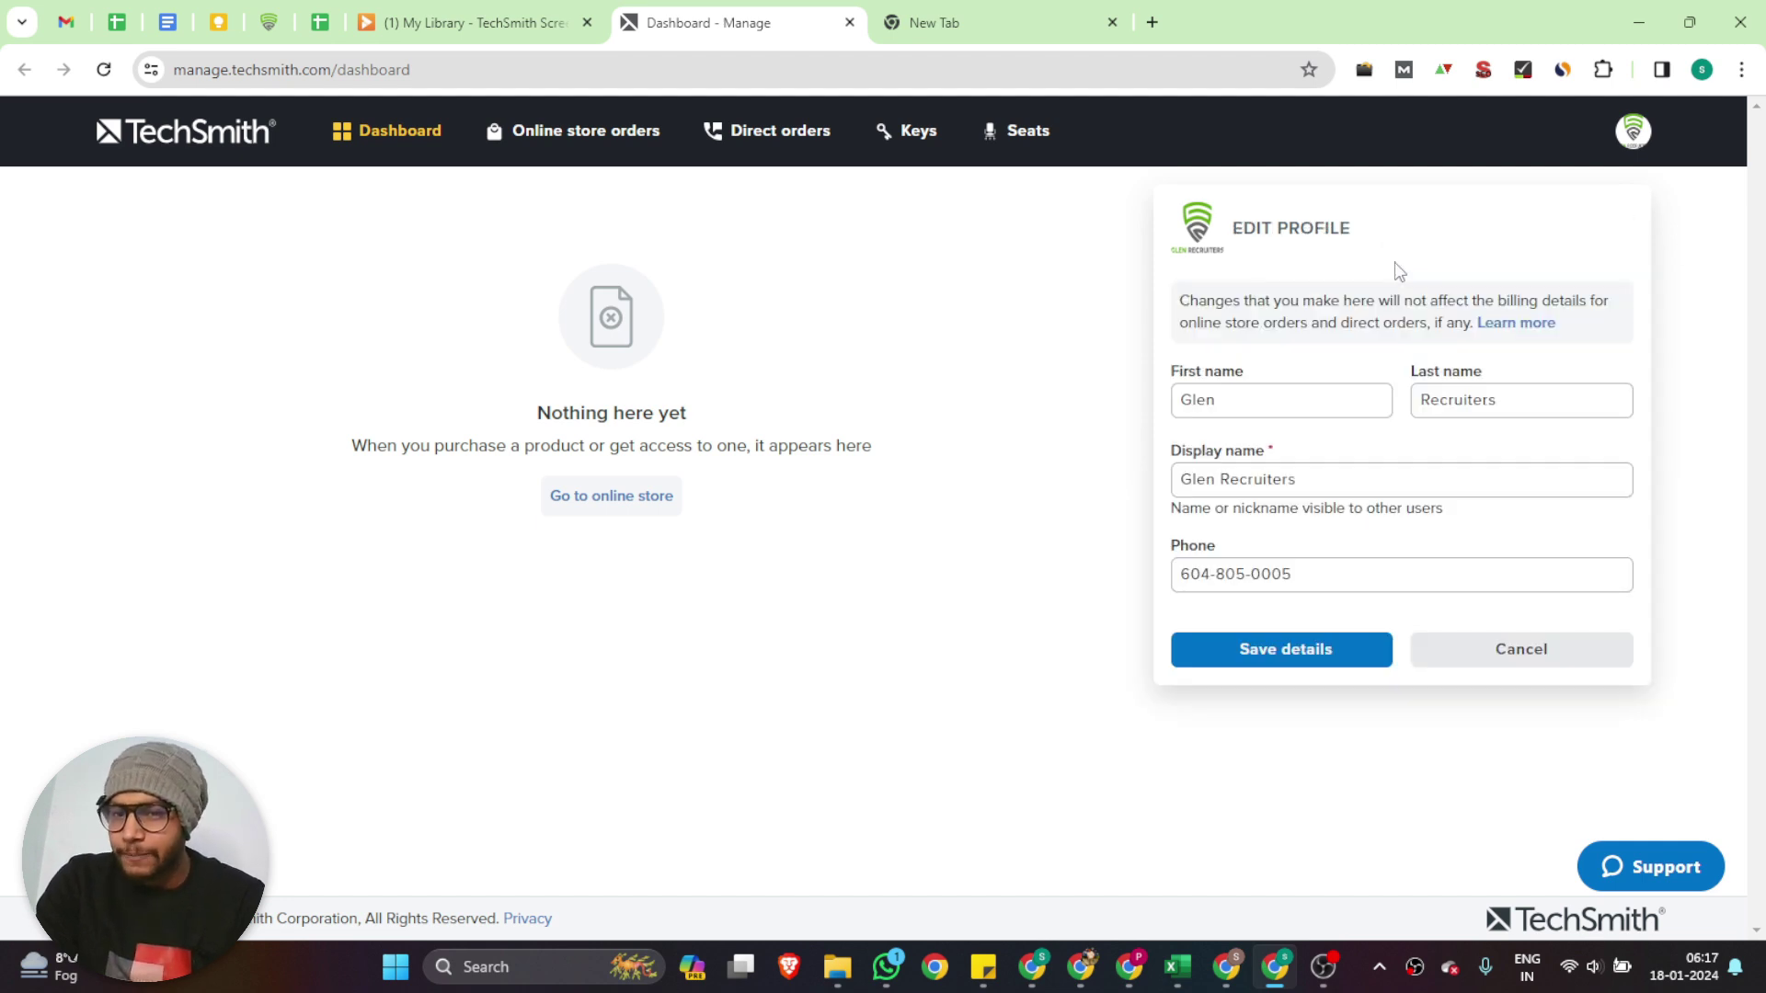
# - Go through the first name, last name, display name and phone fields of the profile without changing them
pyautogui.click(1270, 393)
pyautogui.click(1555, 396)
pyautogui.click(1270, 485)
pyautogui.click(1269, 580)
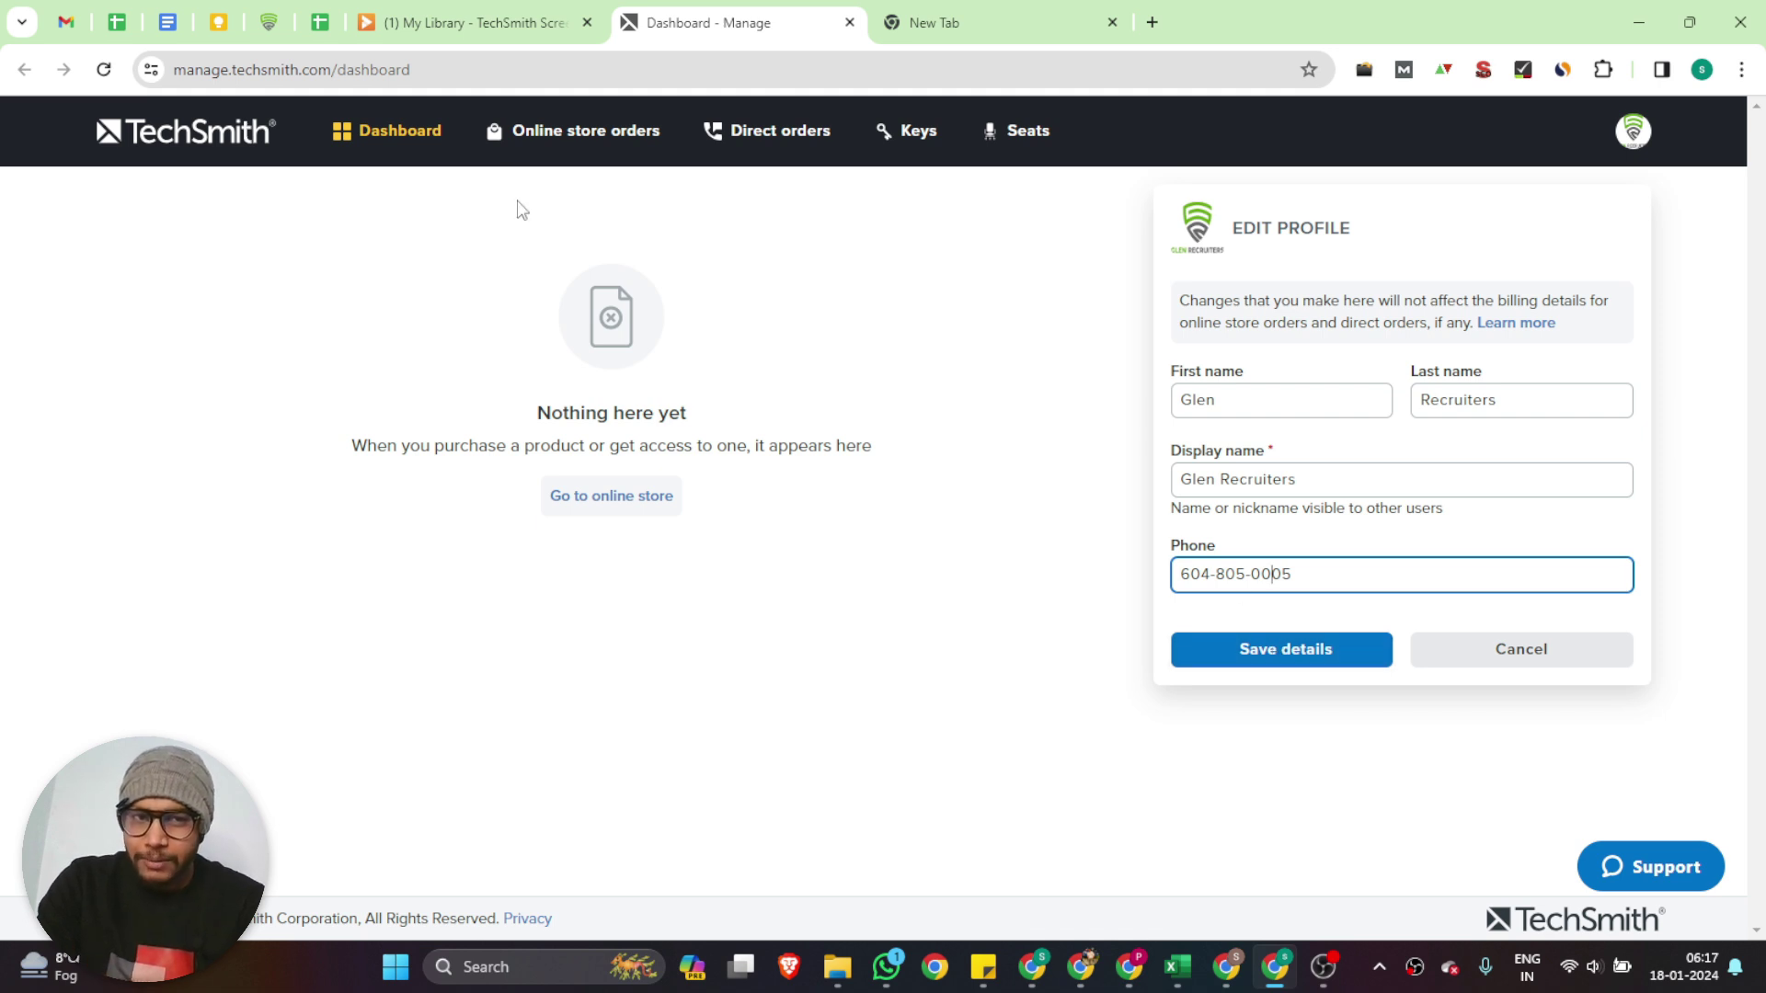
# - Upload the image "Beyond Resumes How the Best Recruitment Firm Evaluates Candidate Potential" from Downloads to the Screencast library
pyautogui.click(469, 18)
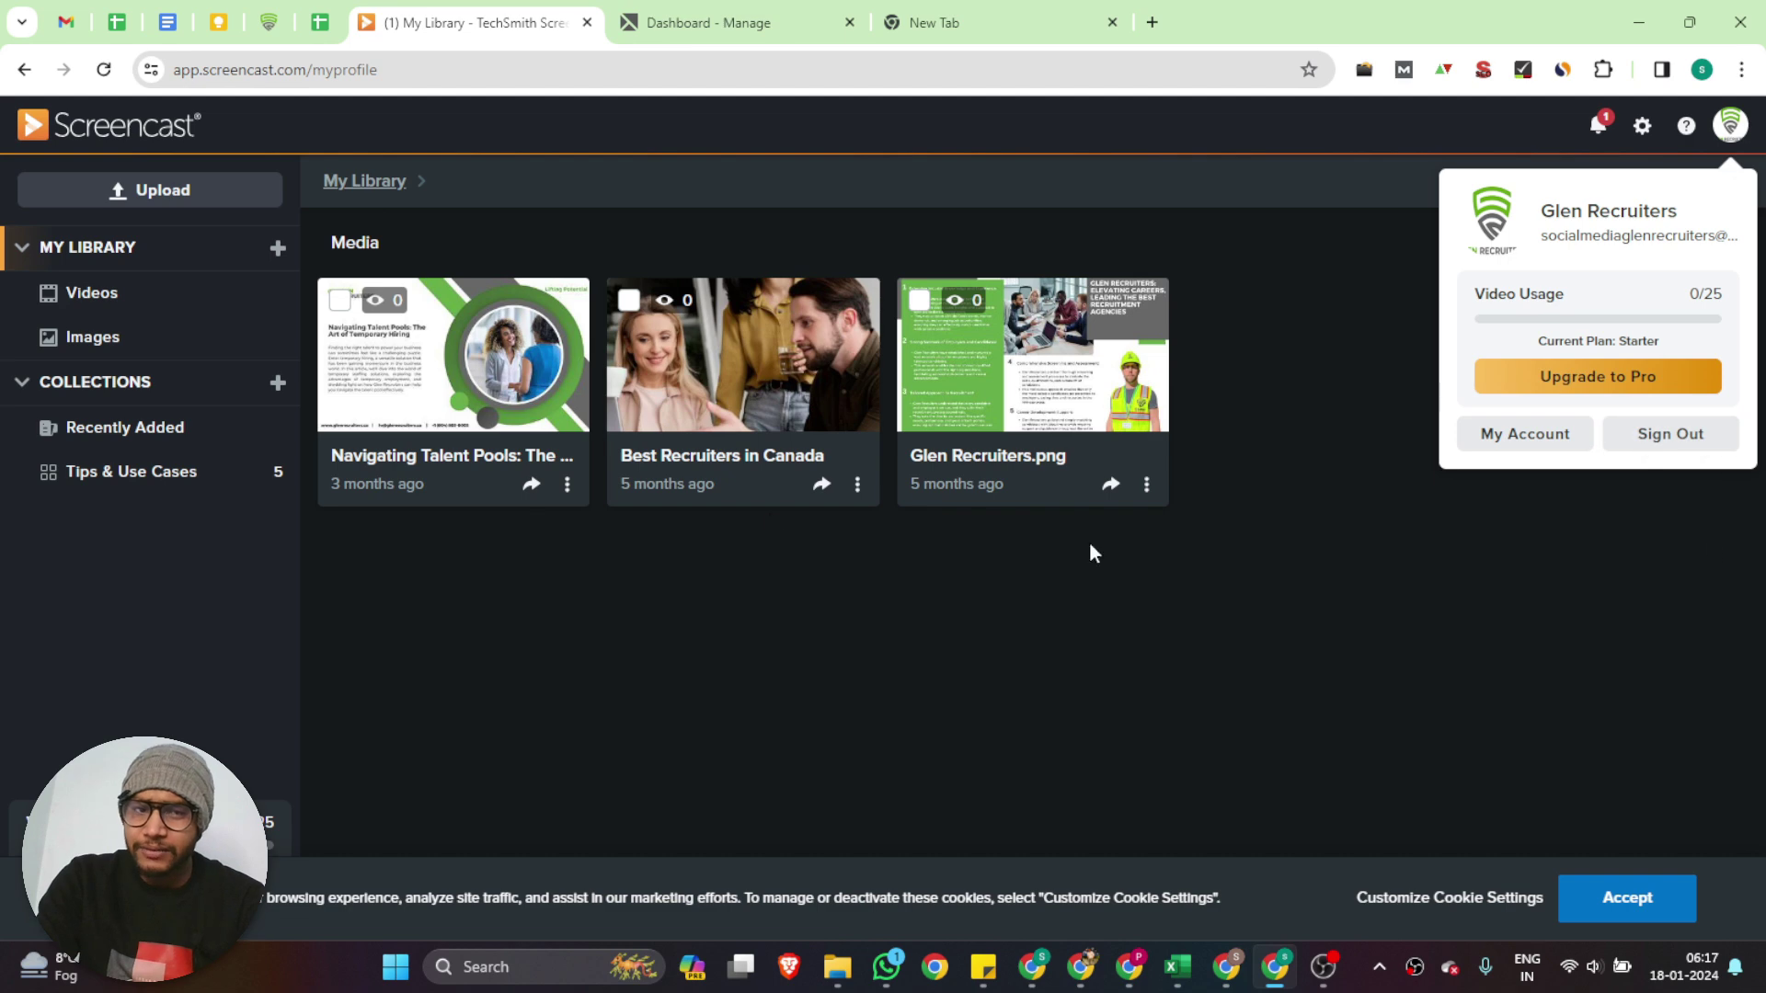
pyautogui.click(164, 193)
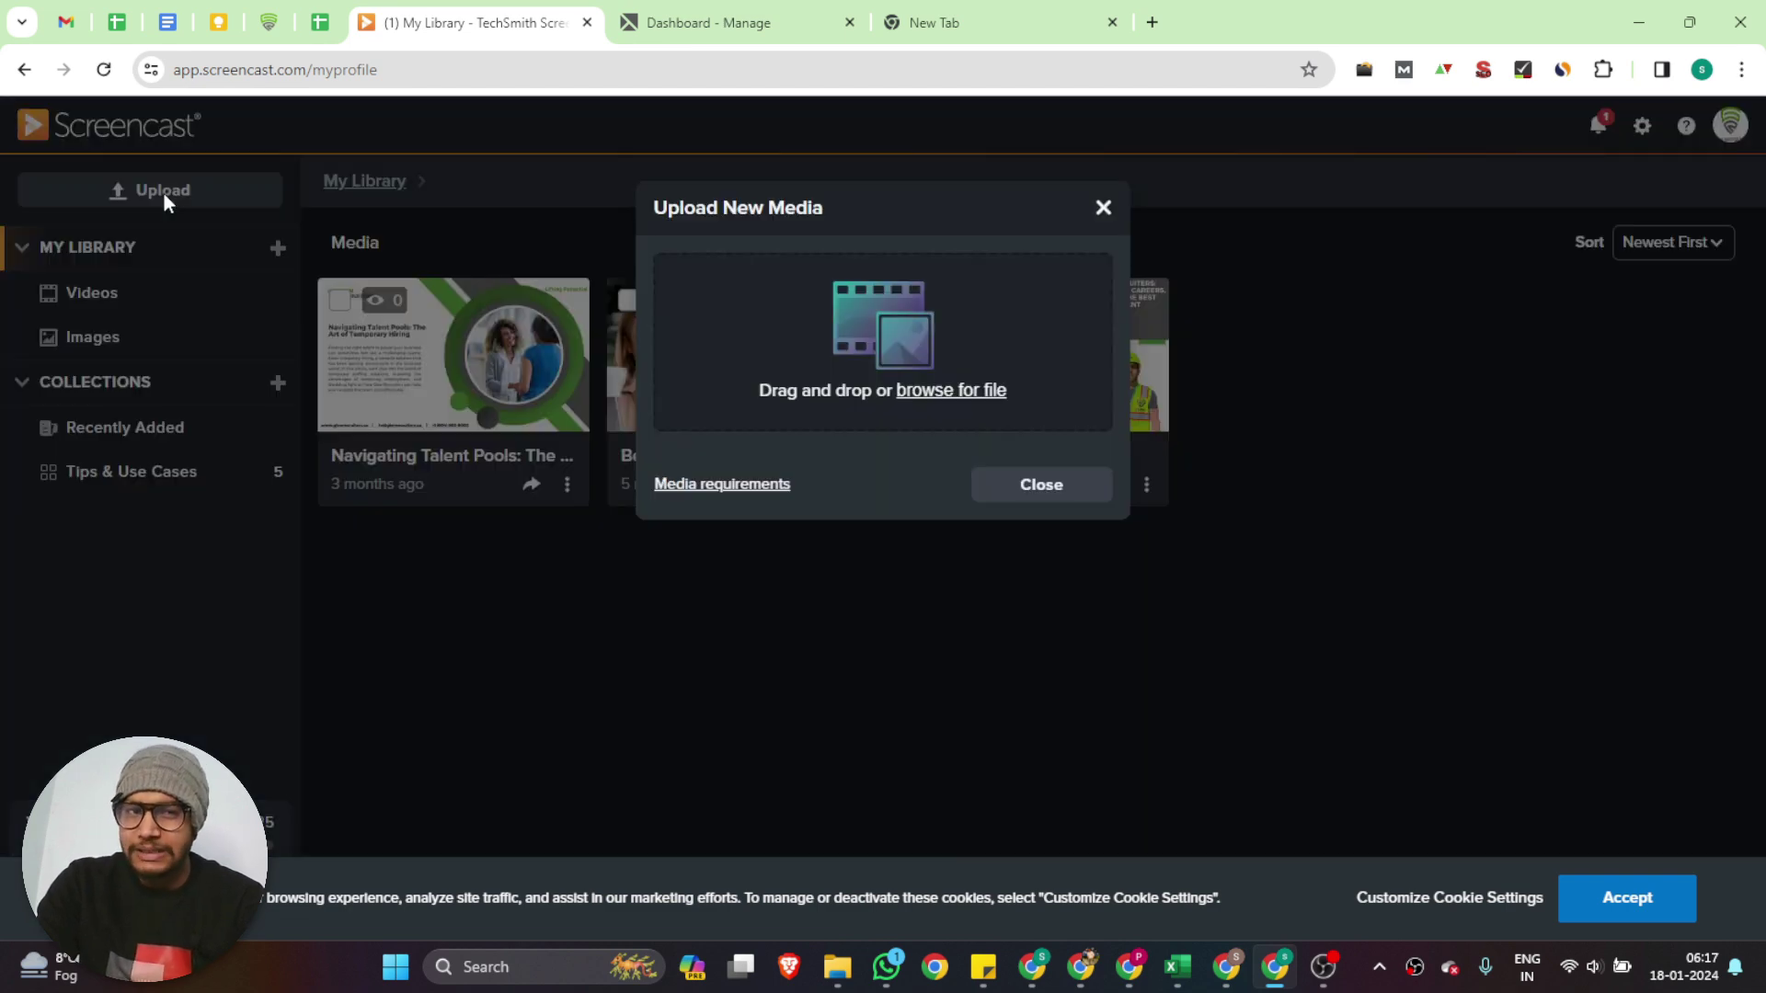
pyautogui.click(929, 394)
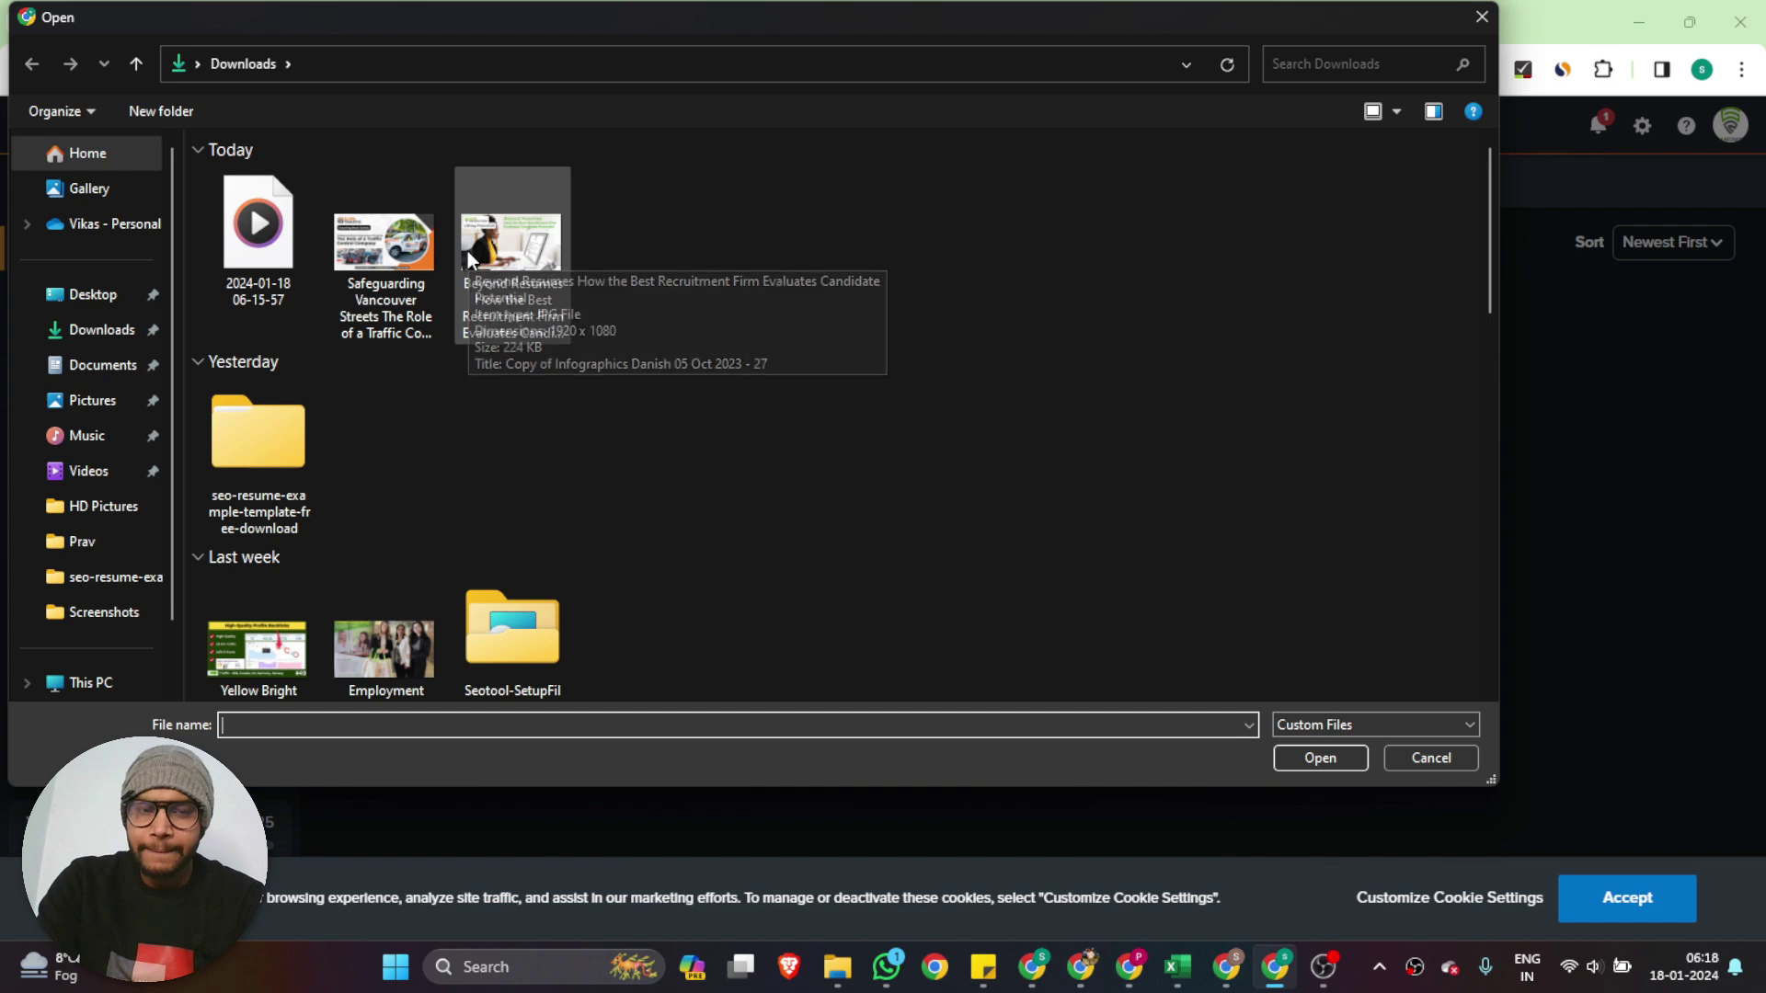
pyautogui.click(517, 262)
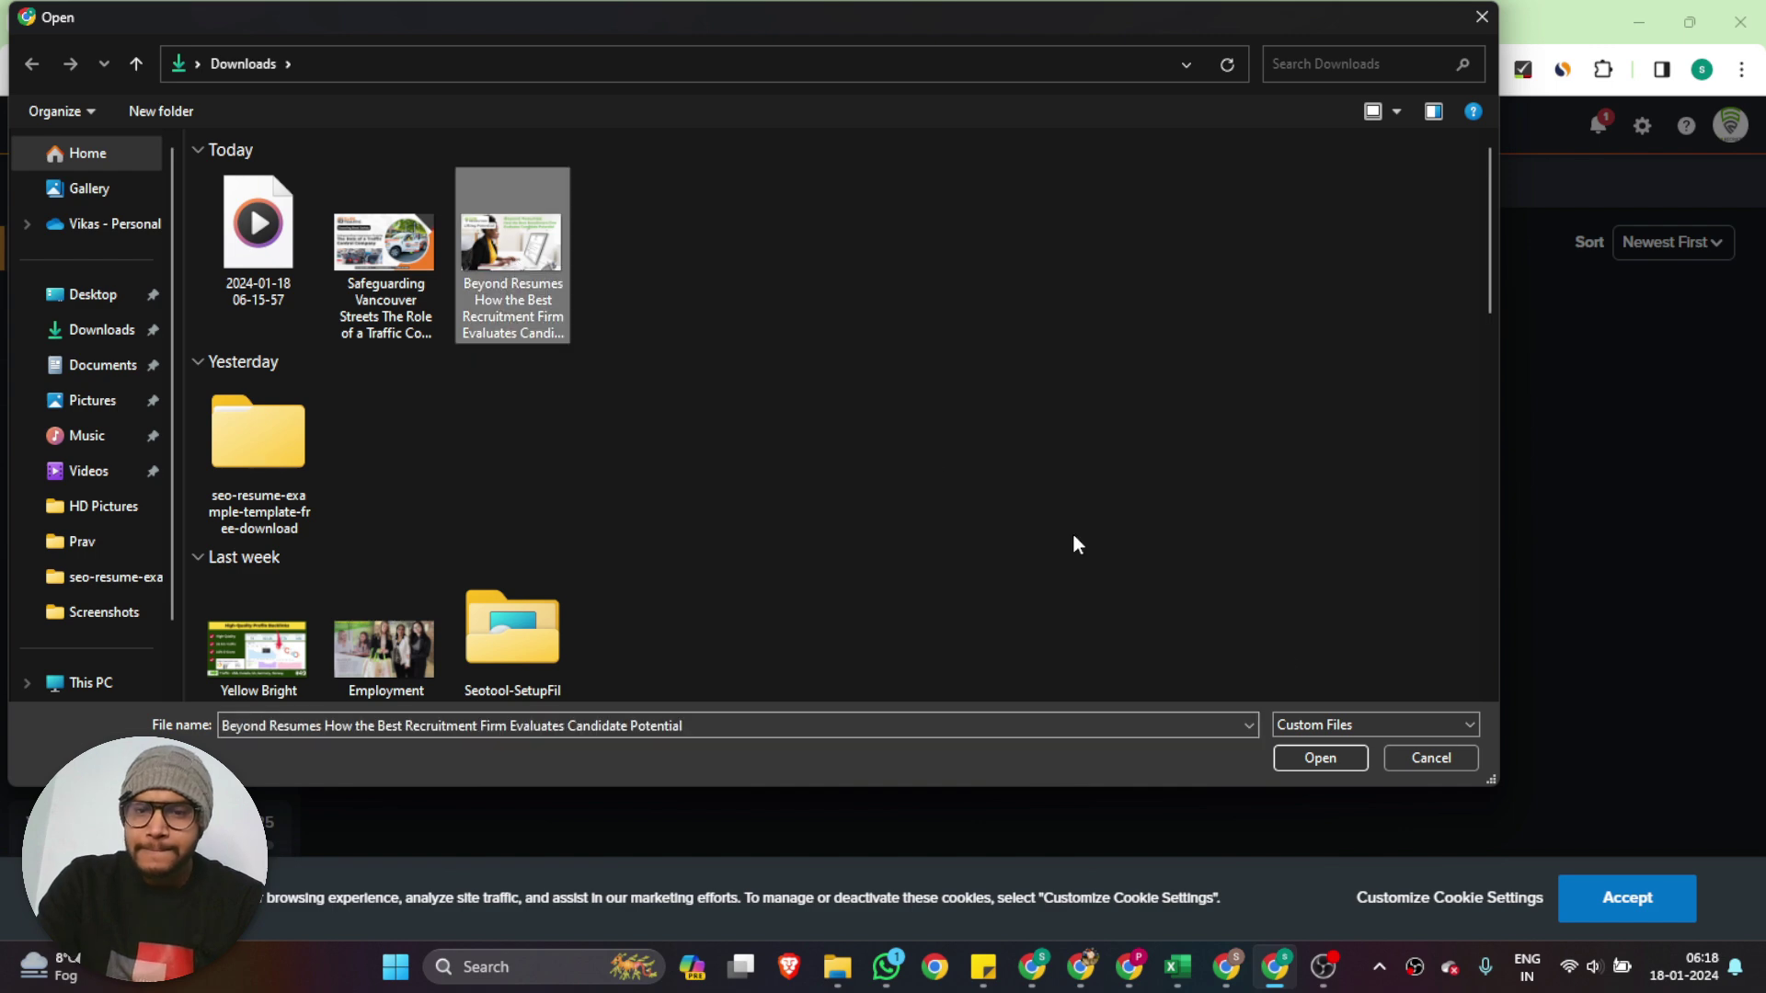
pyautogui.click(1321, 758)
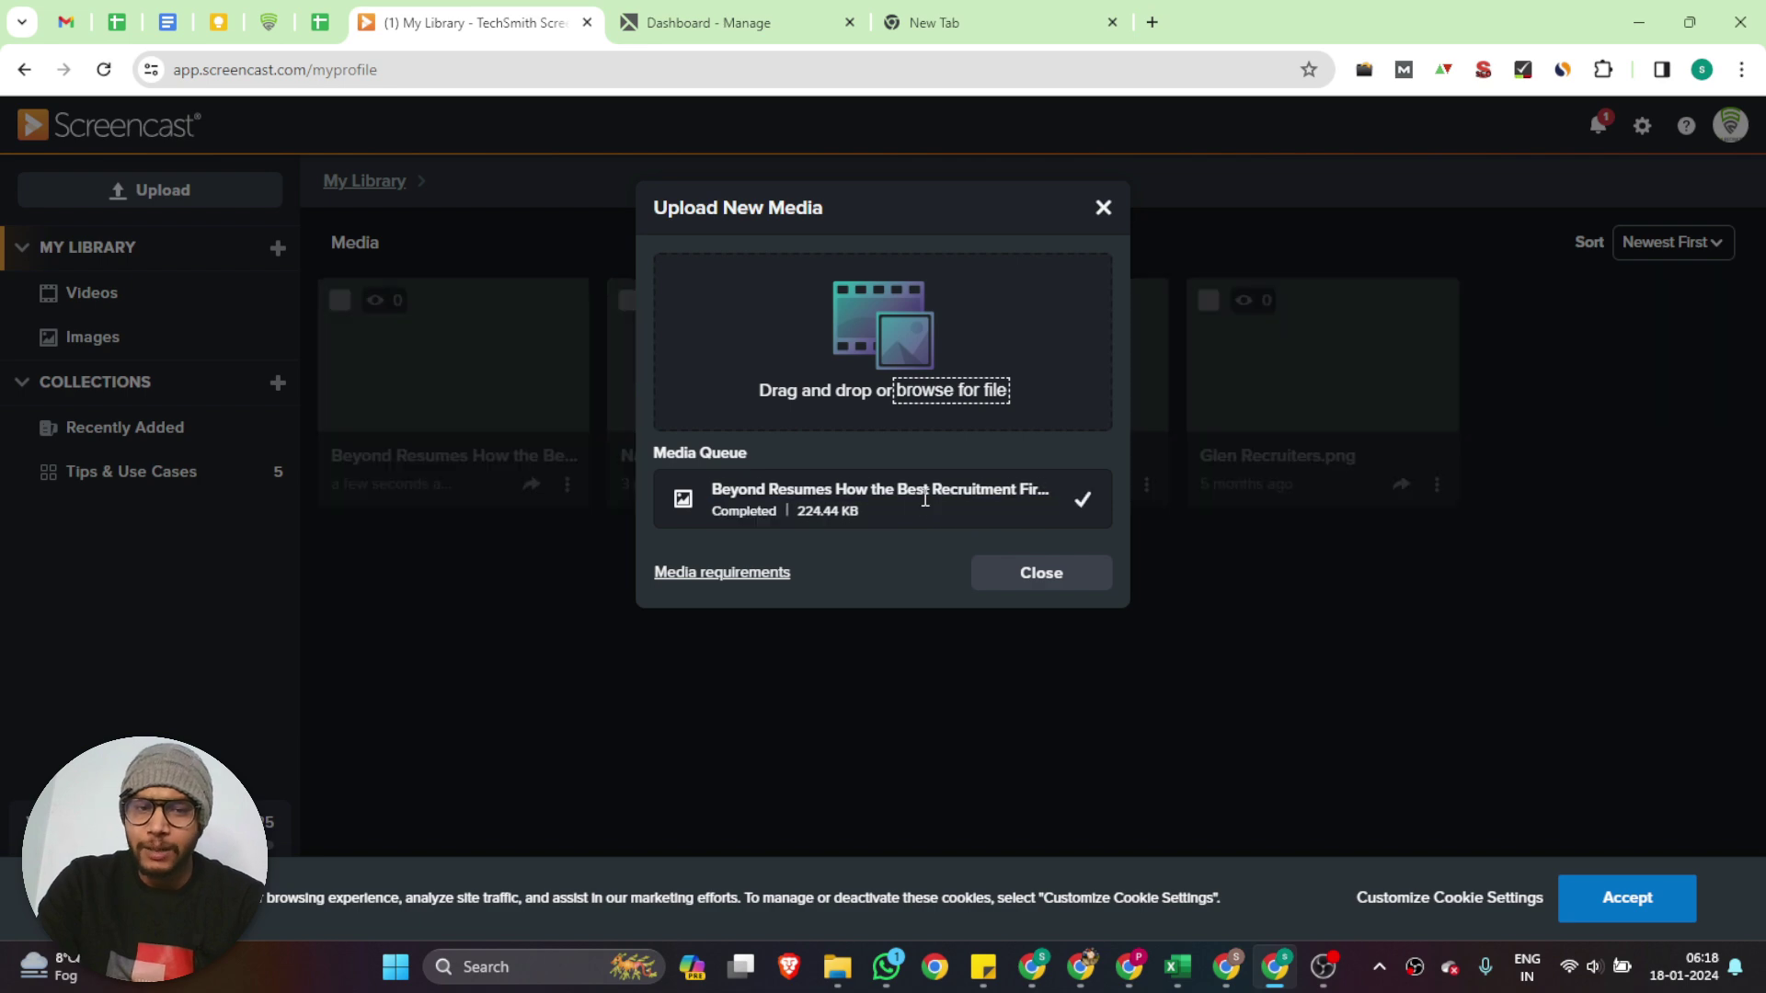
pyautogui.click(1041, 574)
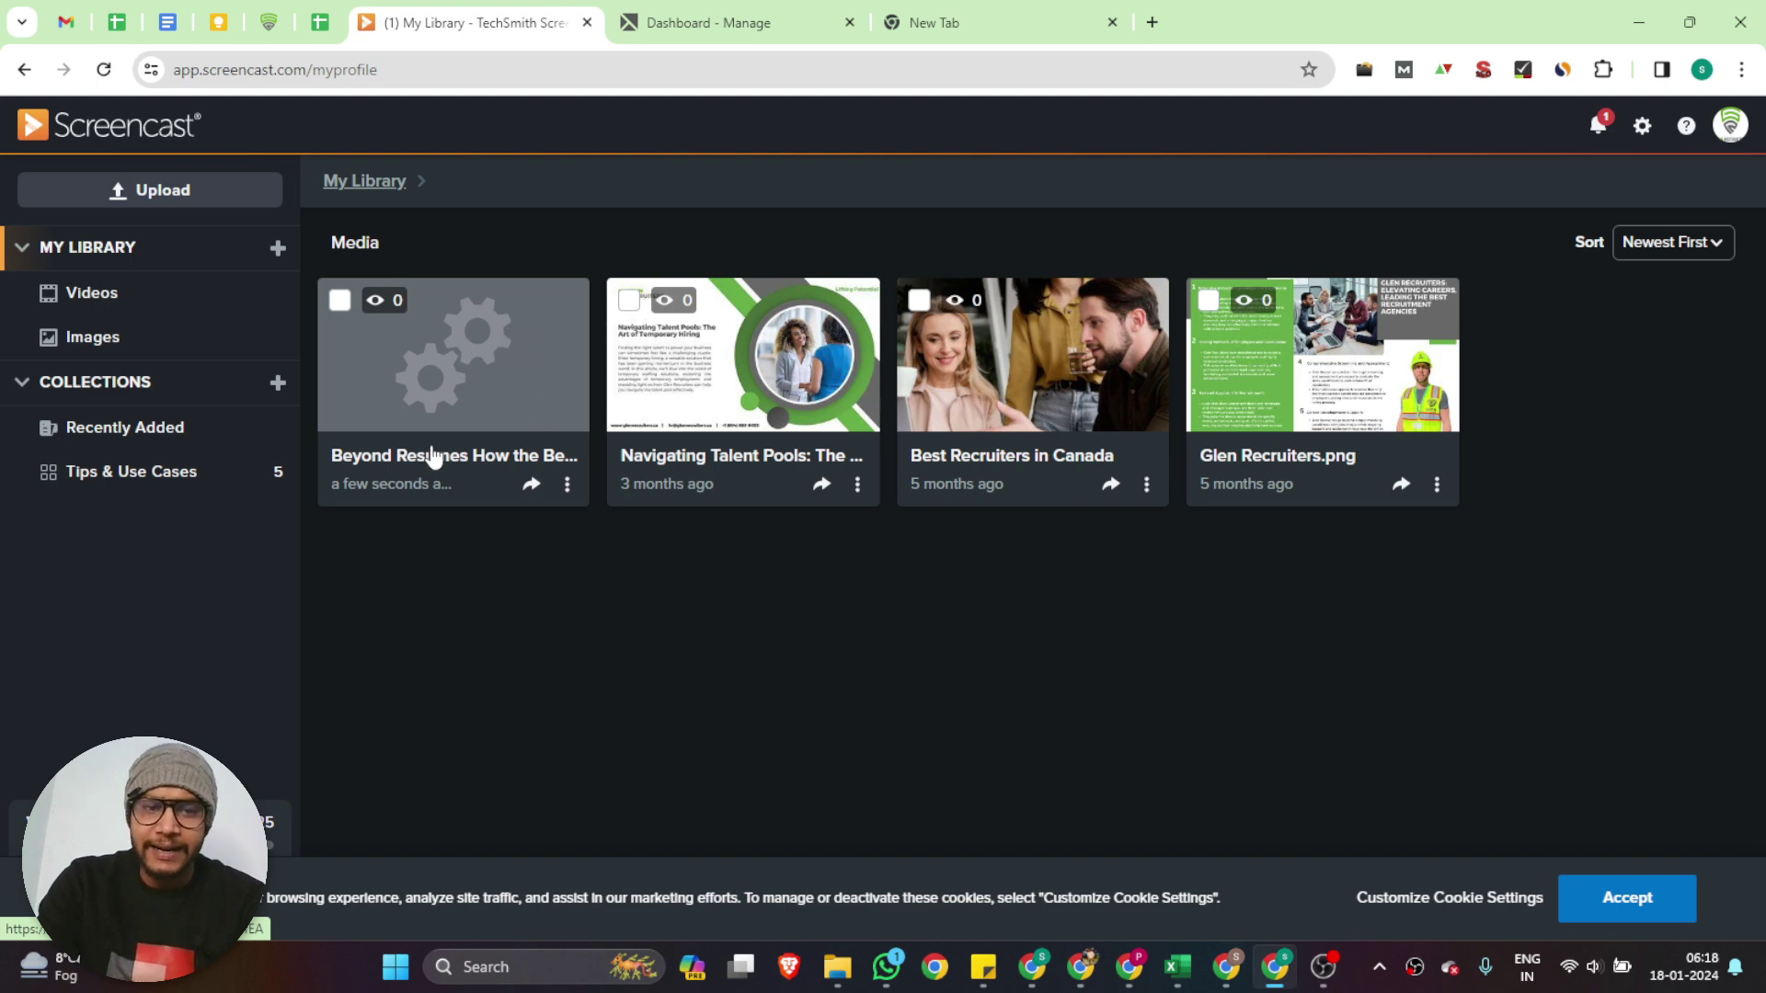
# - Open the newly uploaded image's page, accept the cookies and look over the image and its details section
pyautogui.click(567, 484)
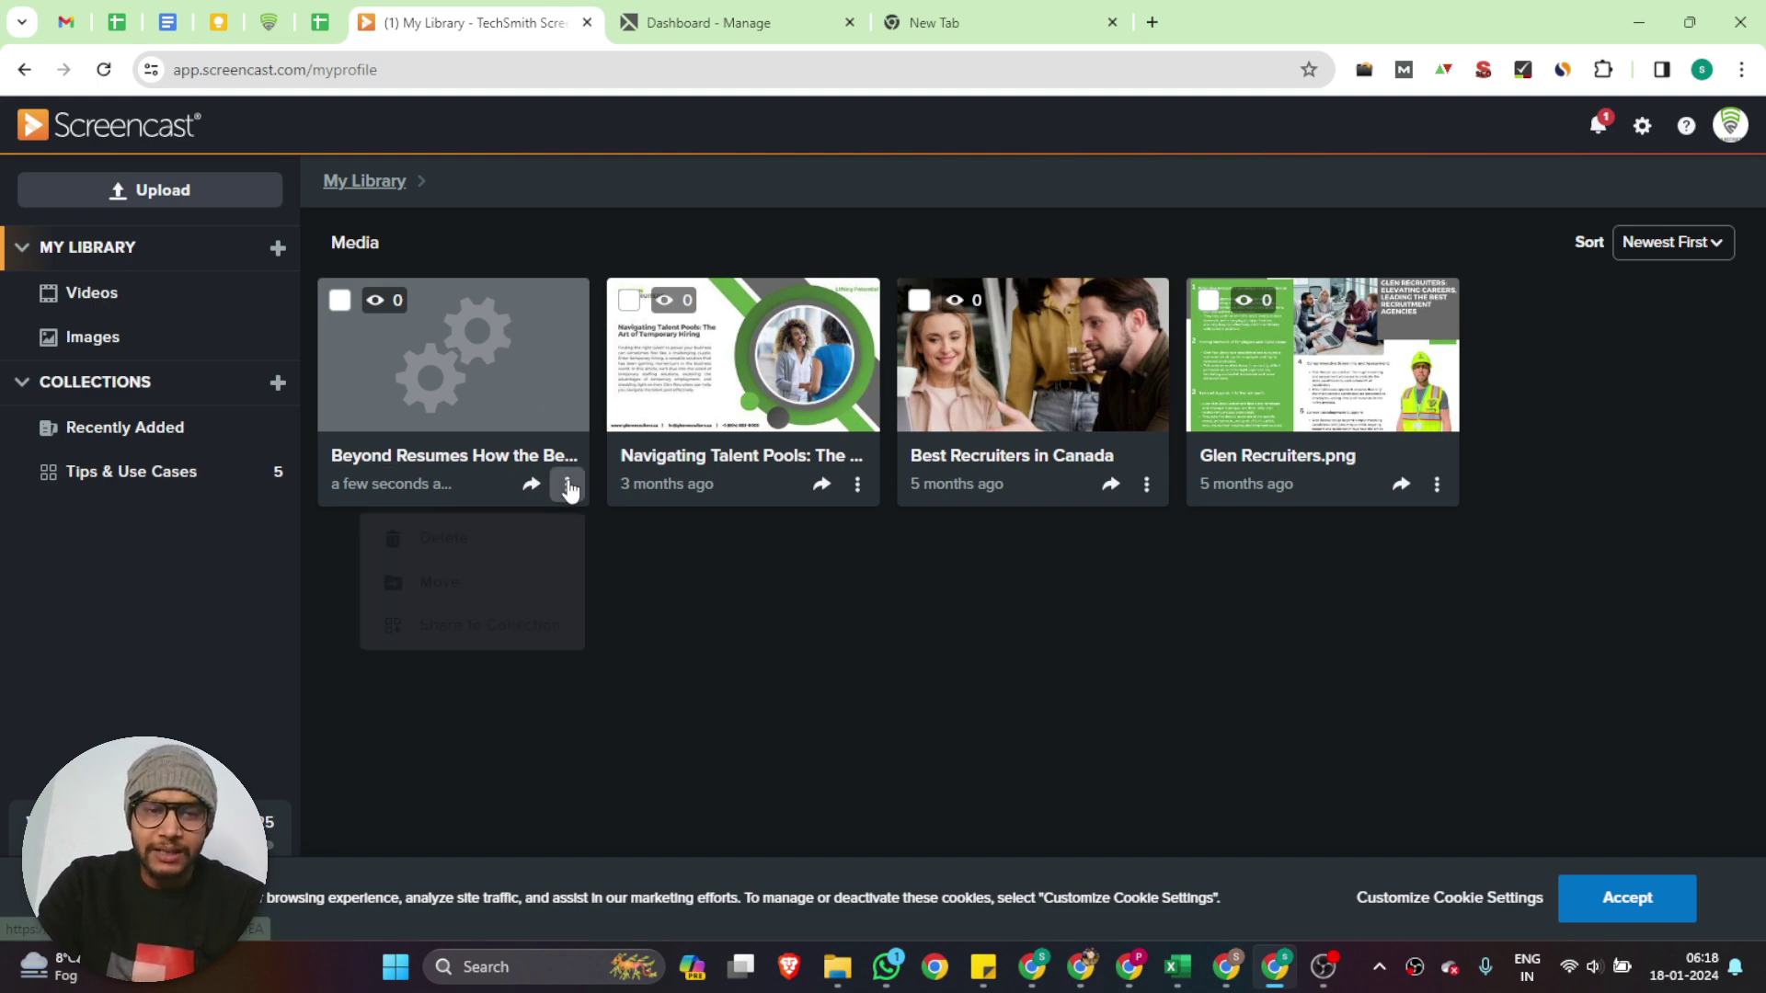
pyautogui.click(470, 383)
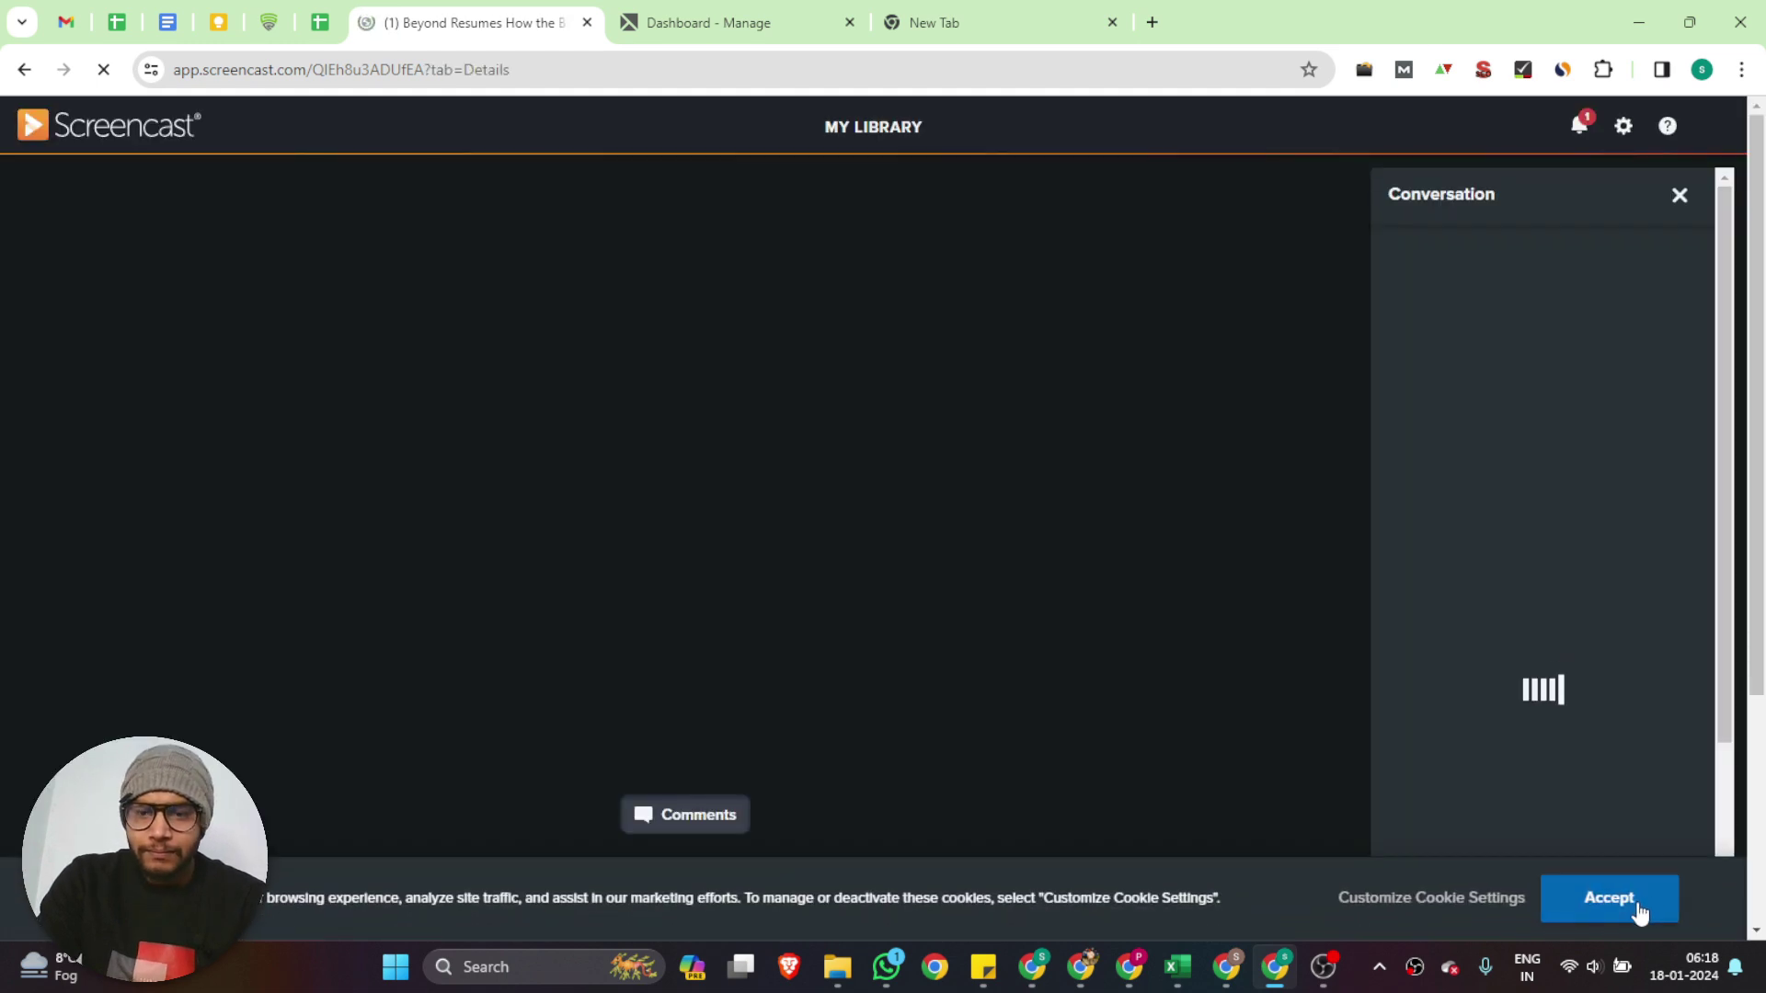
pyautogui.click(1611, 890)
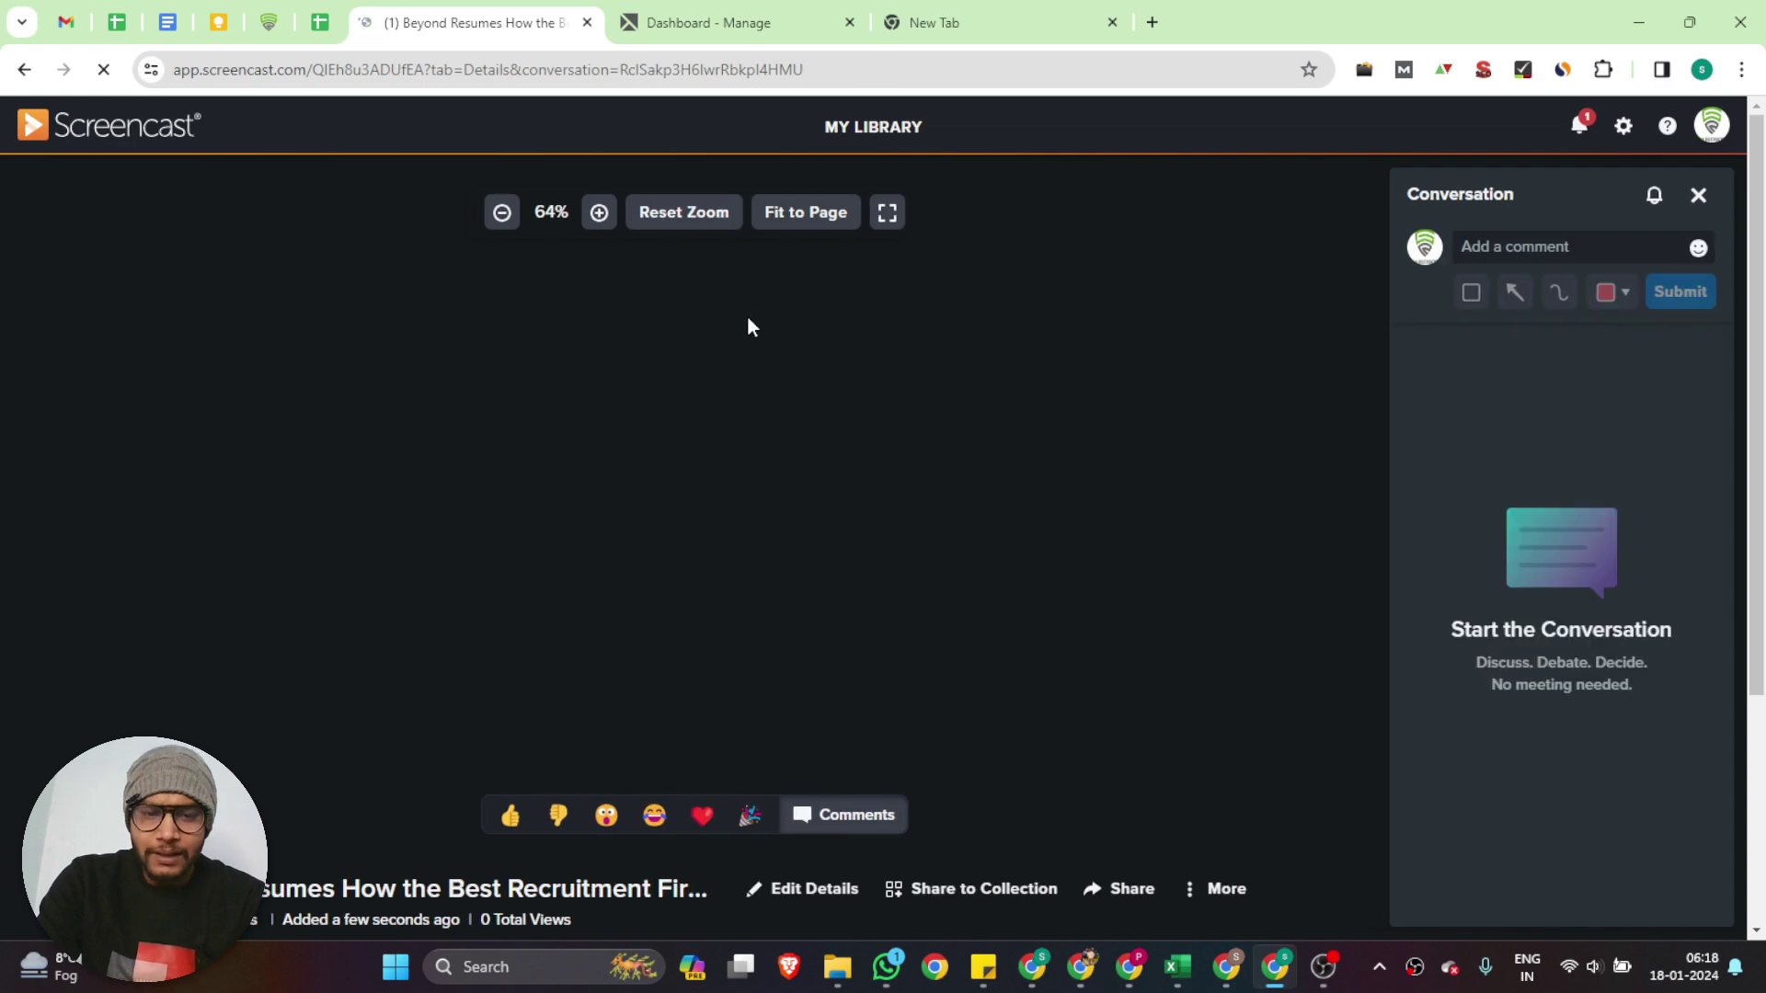
pyautogui.scroll(-5, 650, 498)
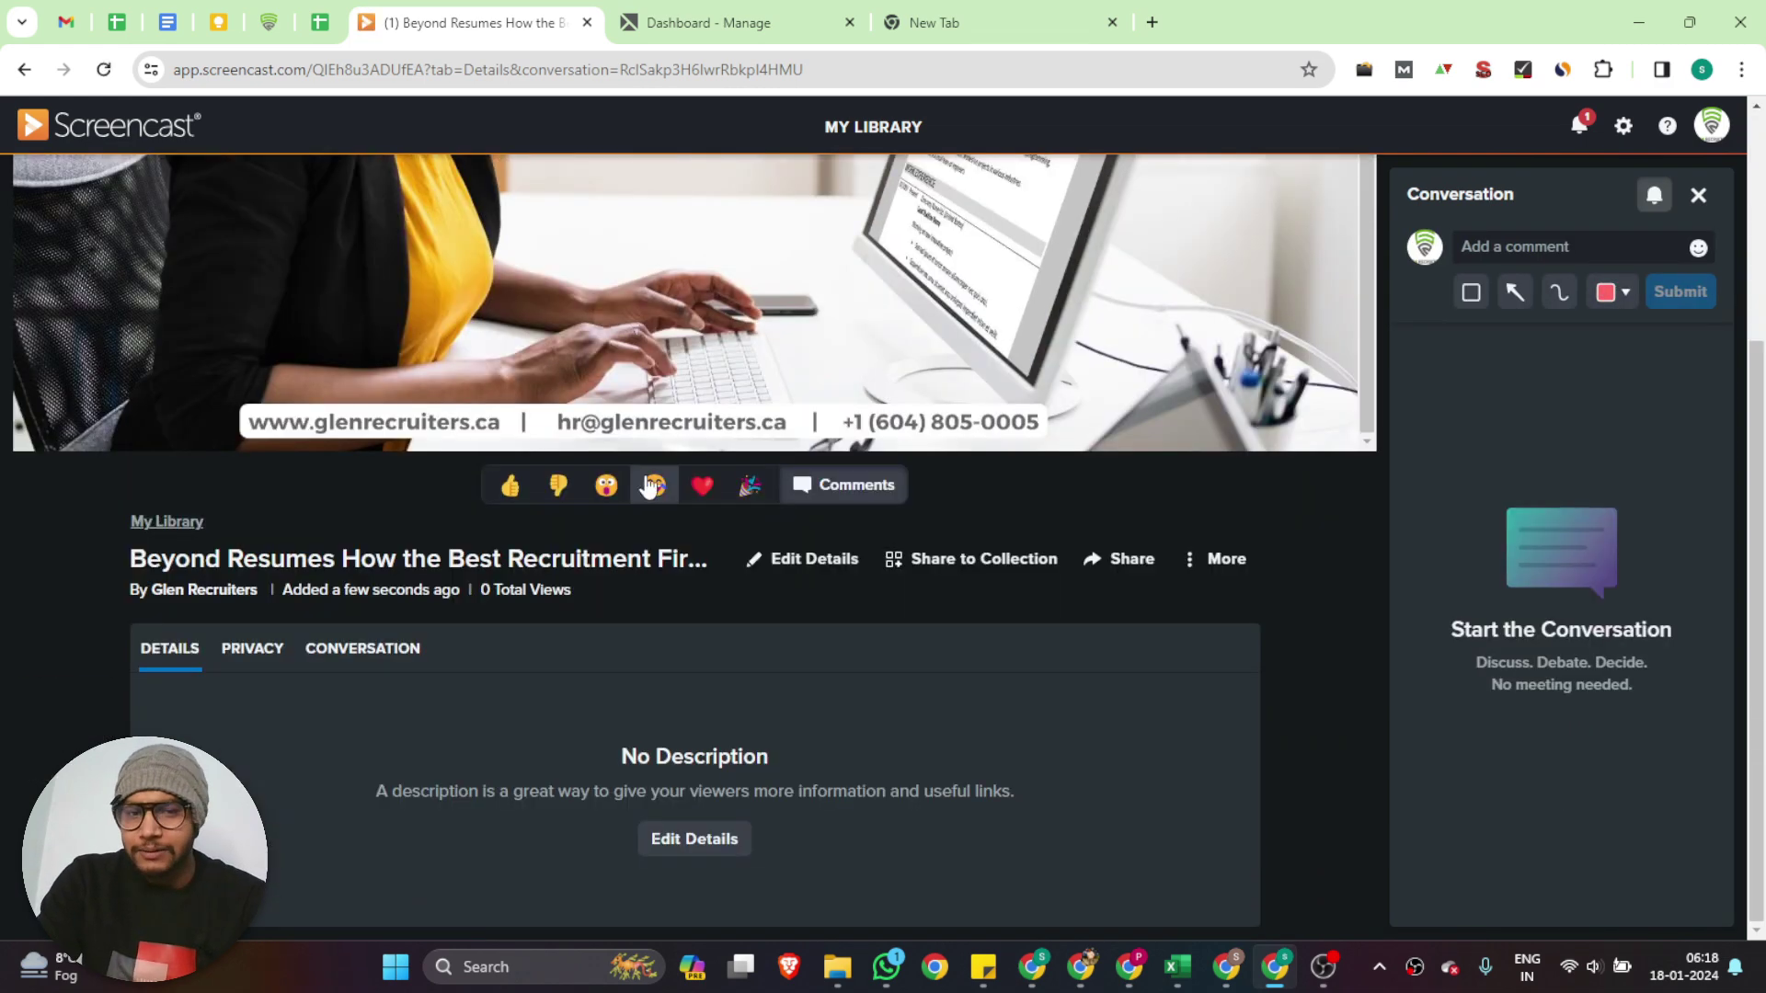
pyautogui.scroll(5, 696, 374)
pyautogui.scroll(-1, 285, 744)
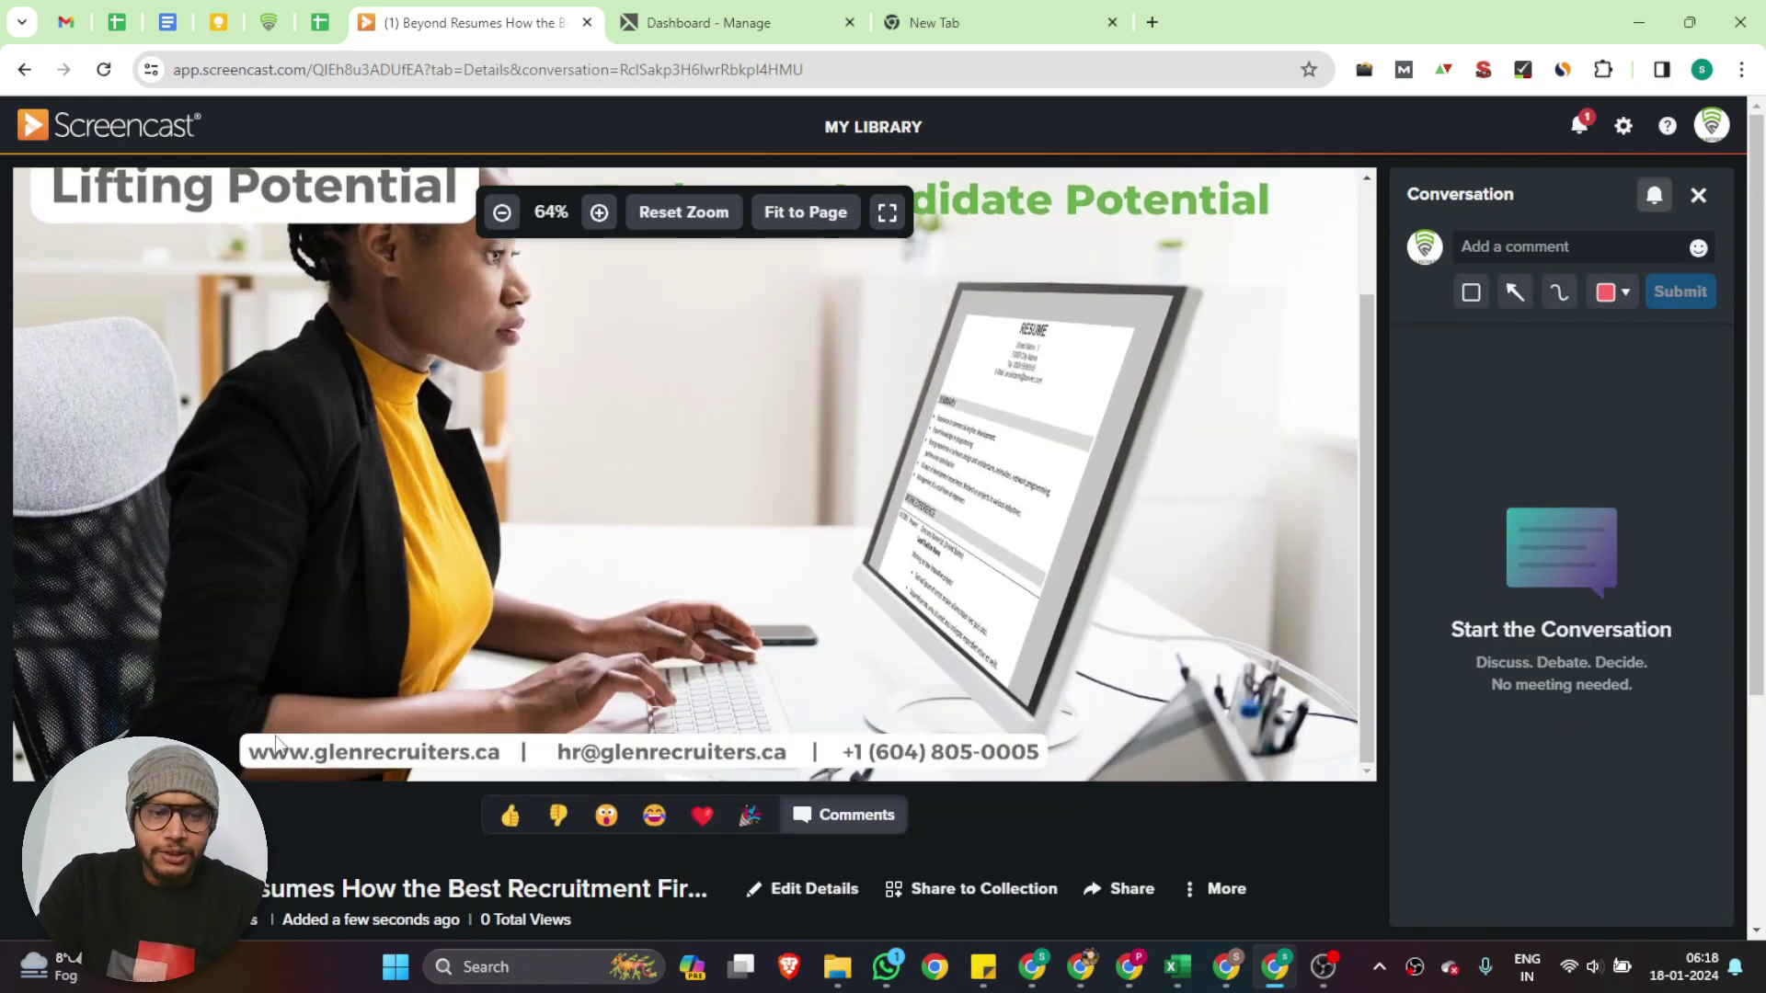
pyautogui.scroll(-3, 283, 743)
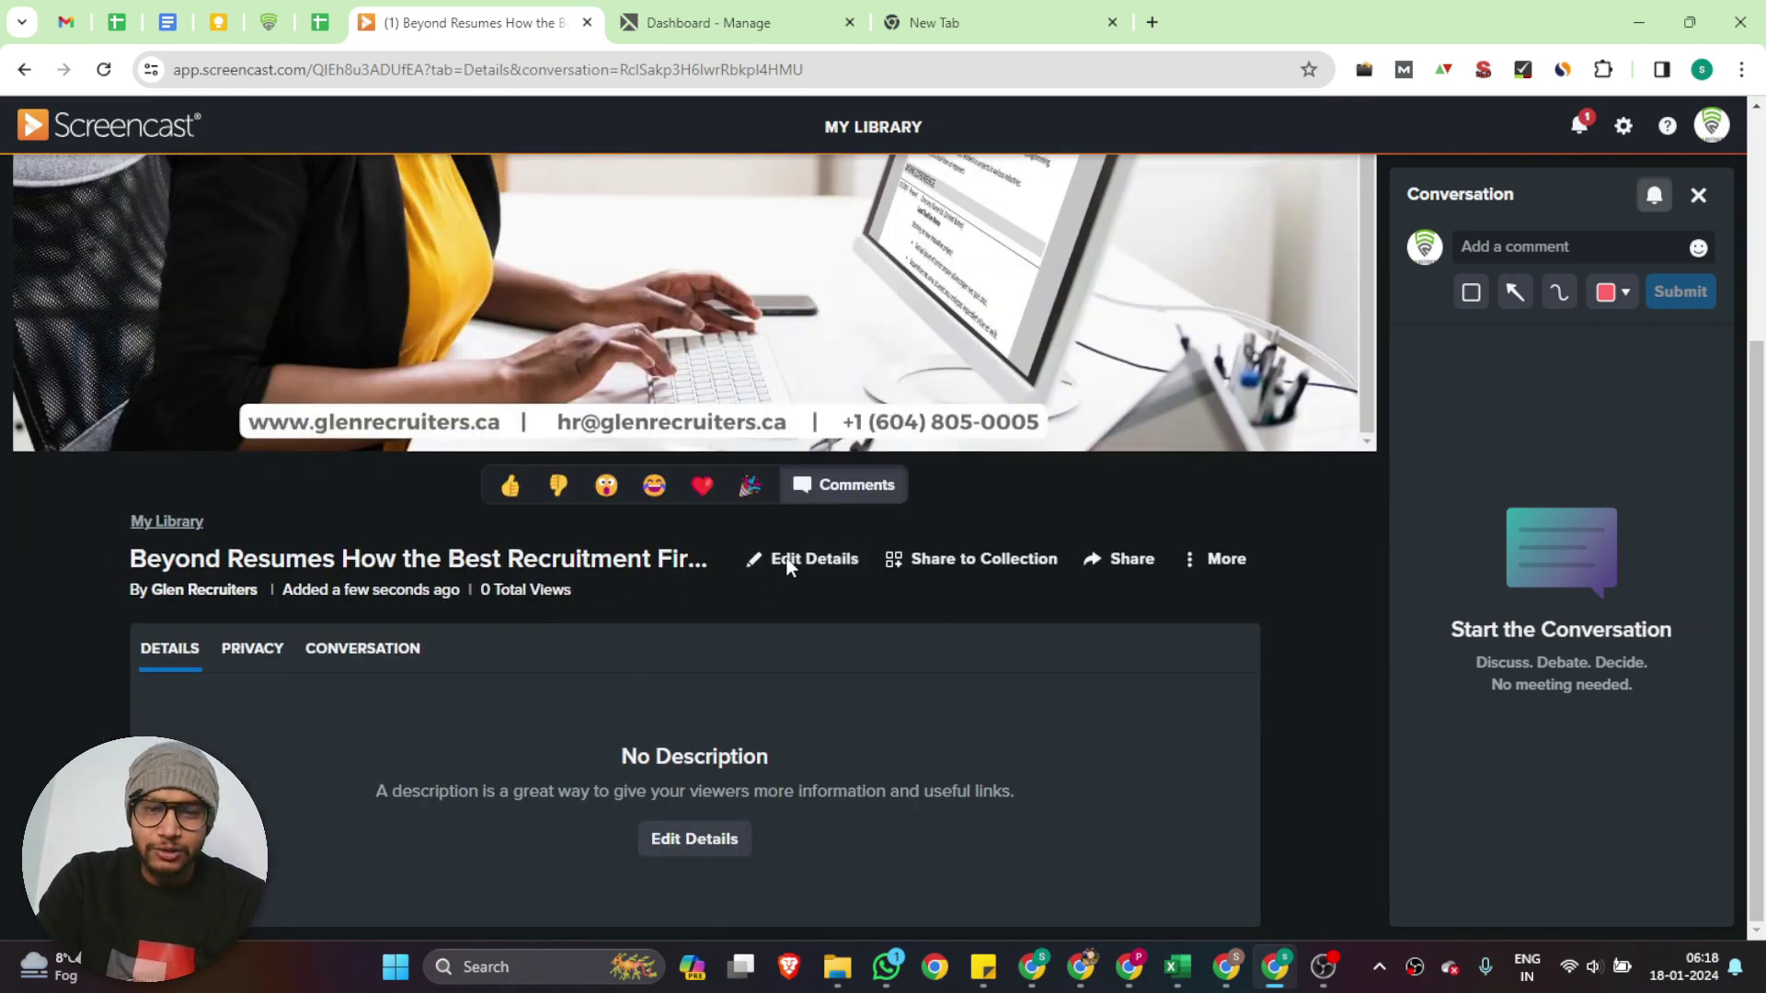
# - Open the uploaded image's title and description for editing
pyautogui.click(788, 563)
pyautogui.click(658, 294)
pyautogui.click(998, 296)
pyautogui.click(855, 405)
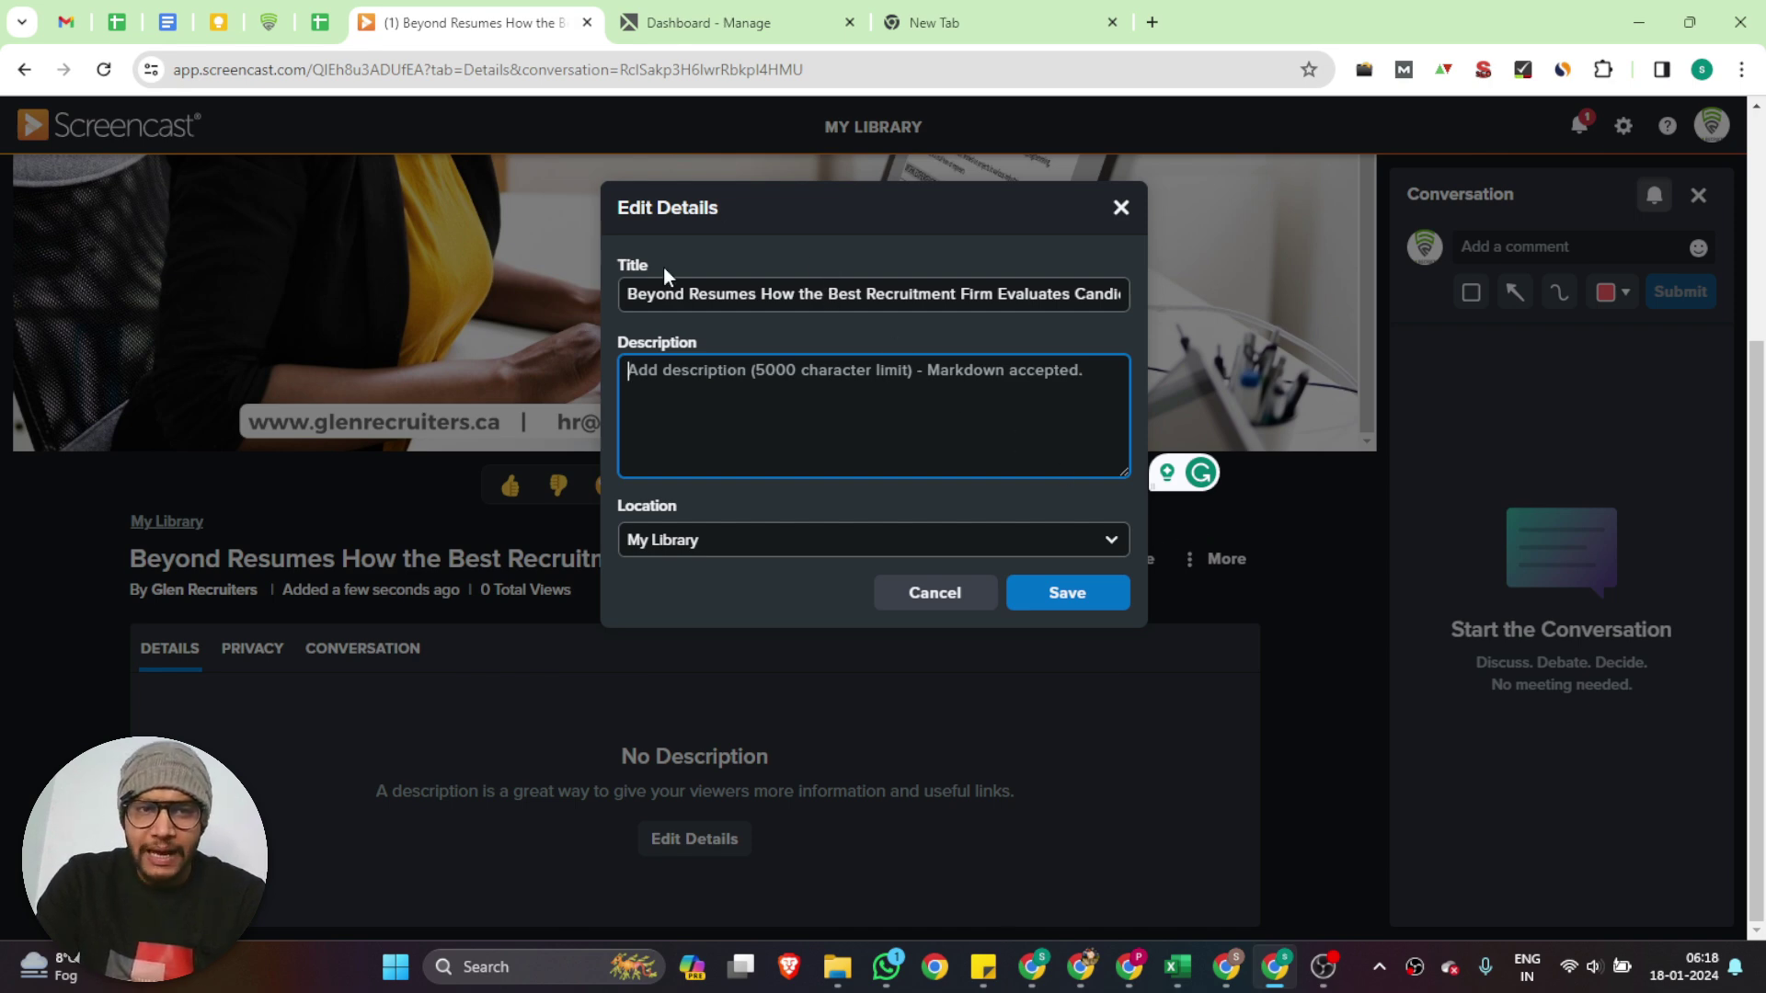
# - Switch to the Google Sheets window and open the spreadsheet linked in the 17/01/2024 Glen Recruiters technical audit row of the SEO work log
pyautogui.click(1032, 966)
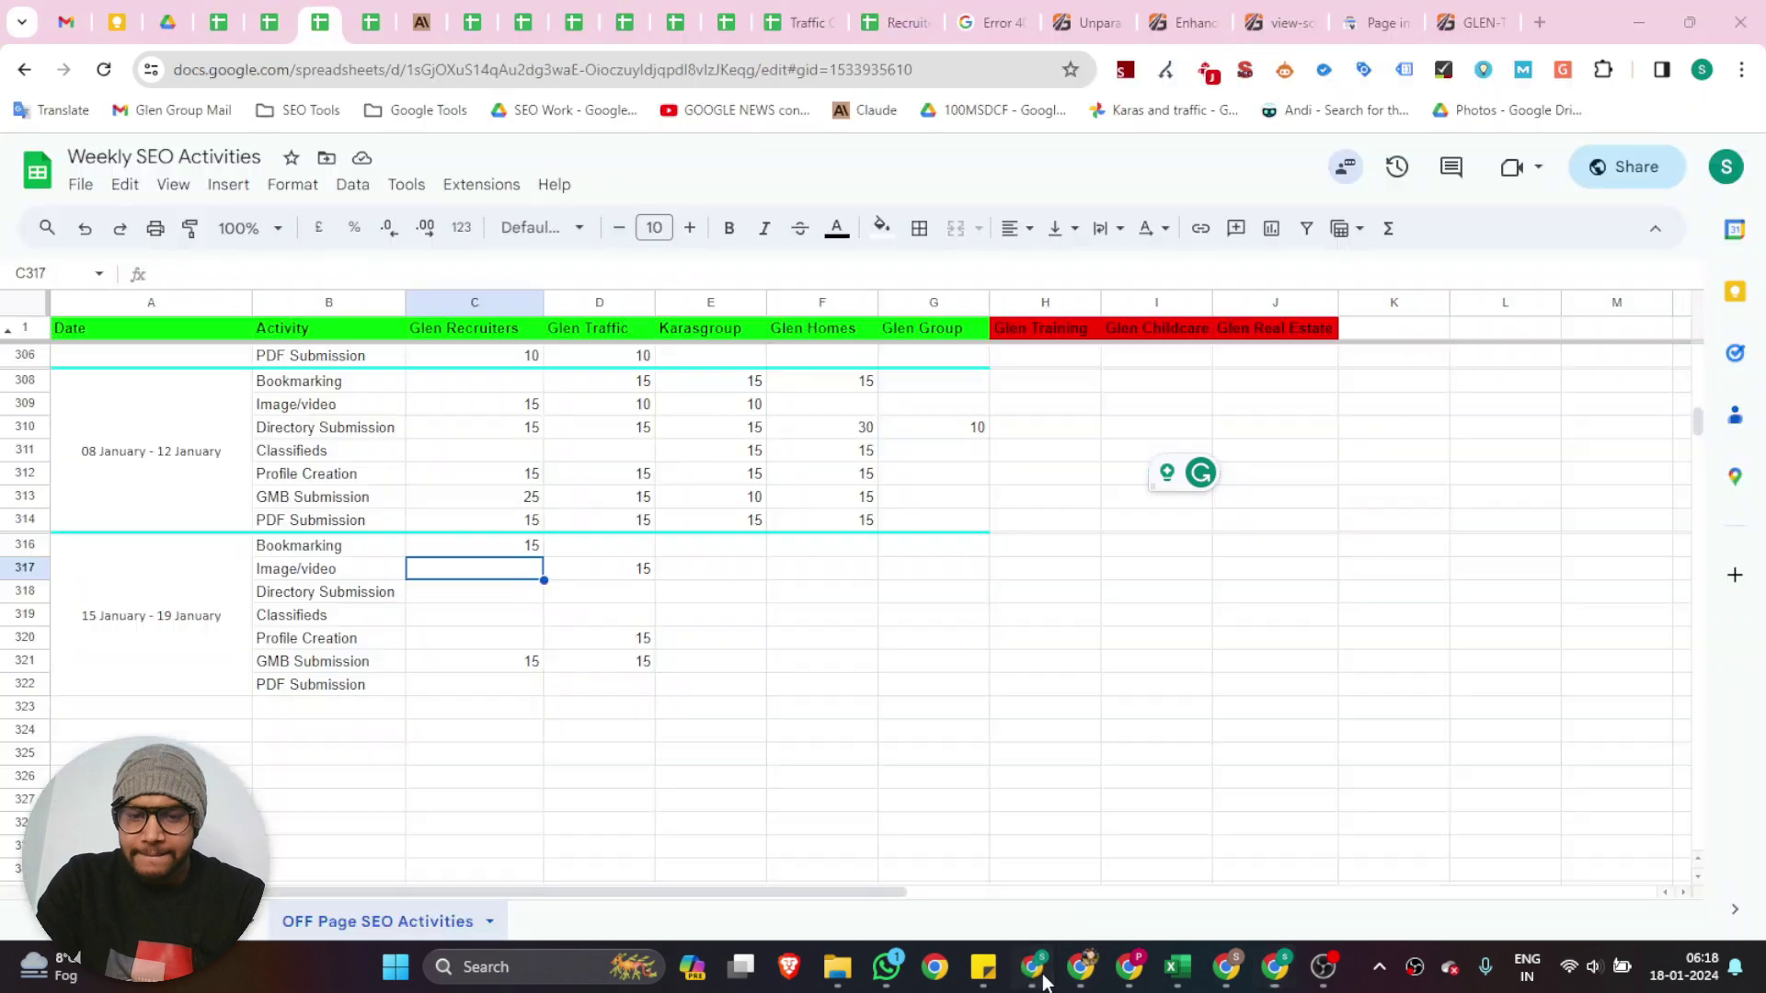
pyautogui.click(376, 22)
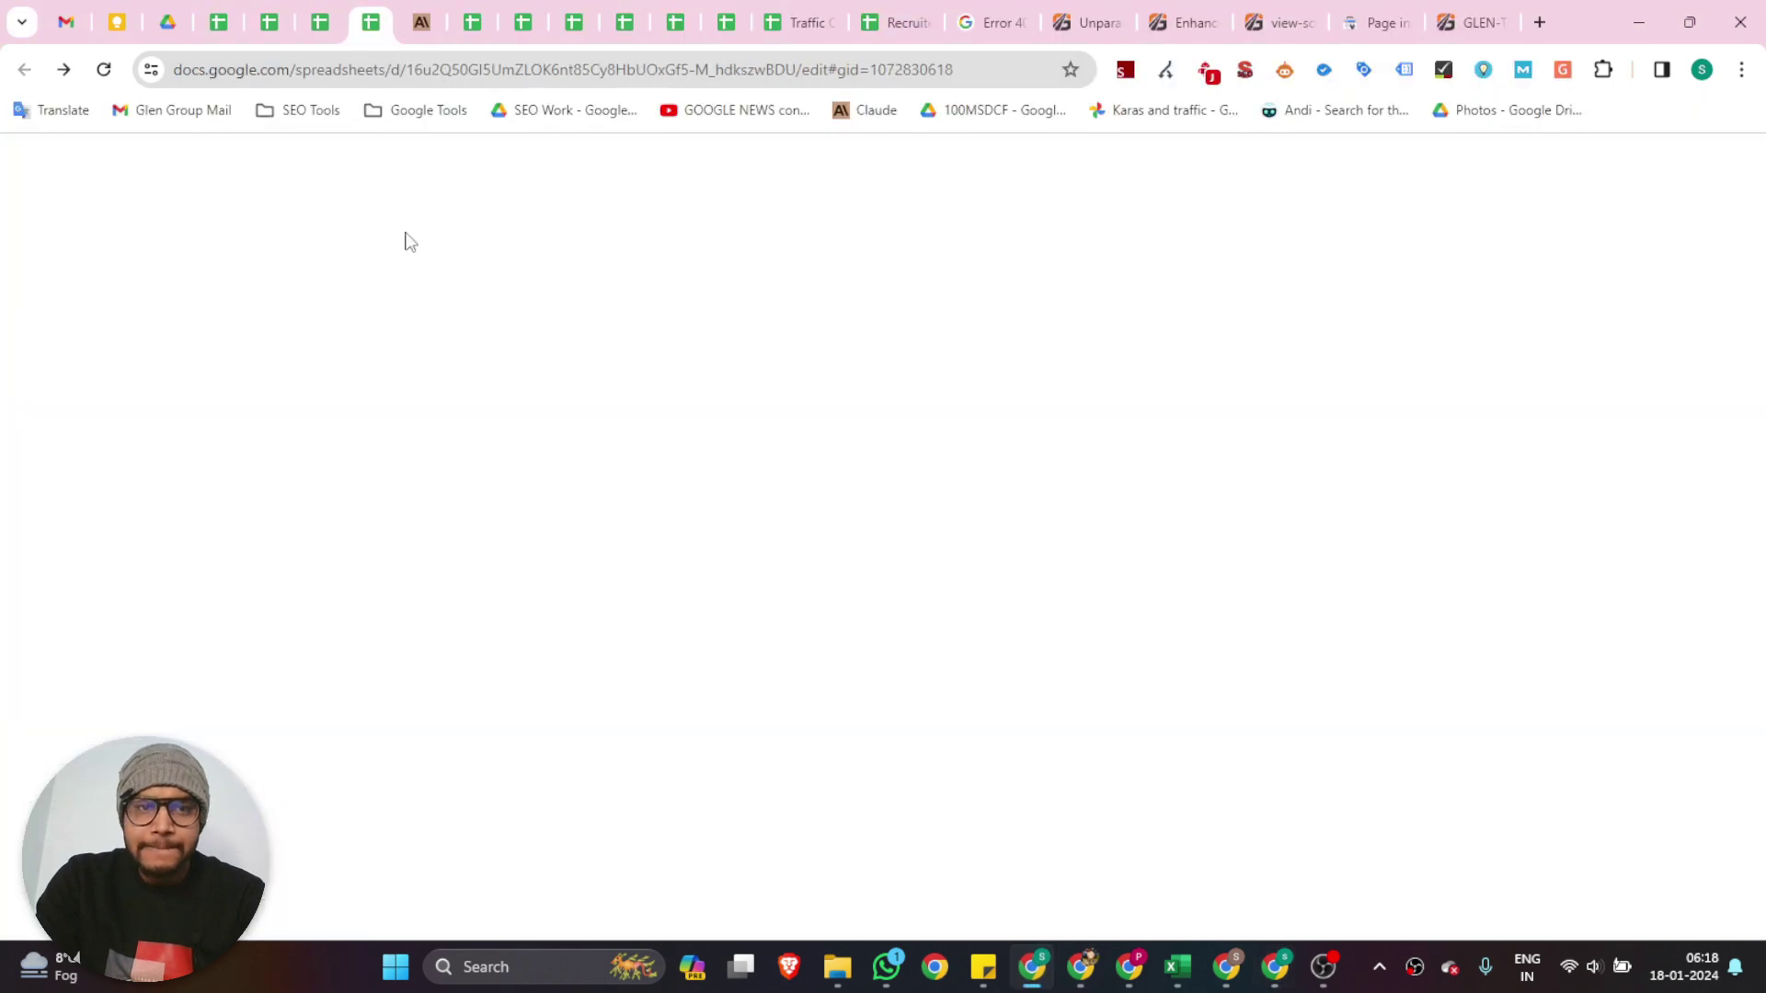
pyautogui.scroll(4, 889, 611)
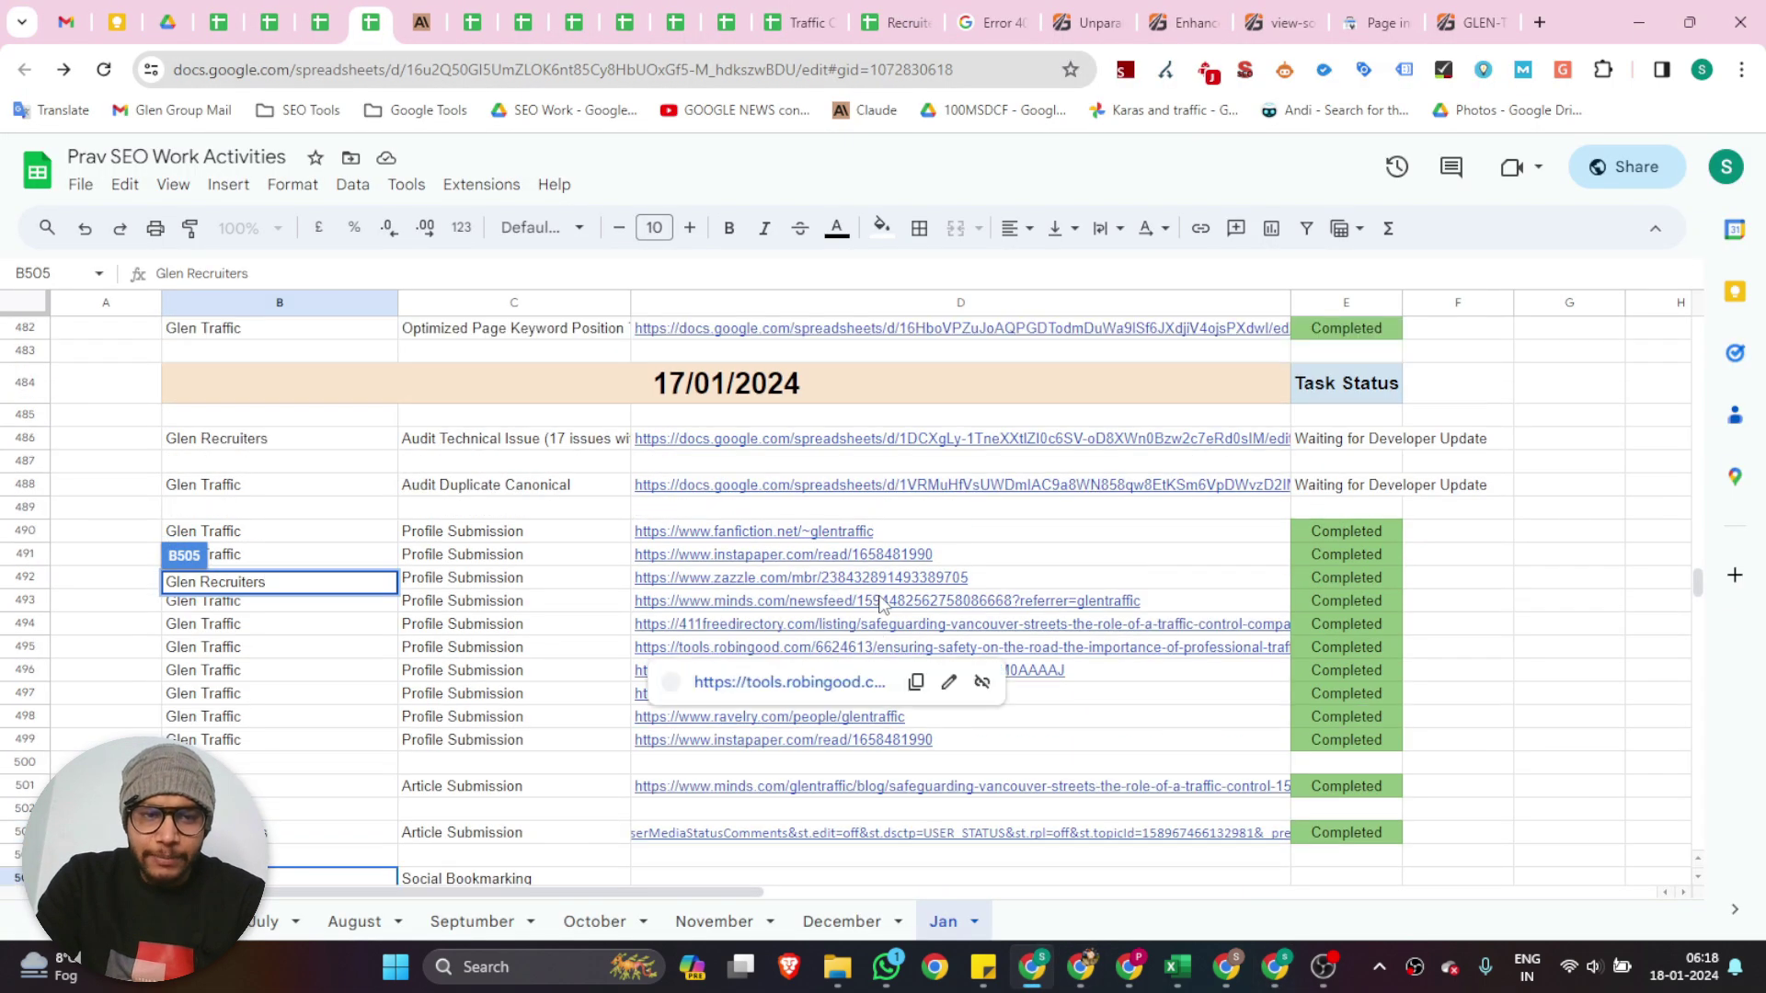
pyautogui.click(763, 442)
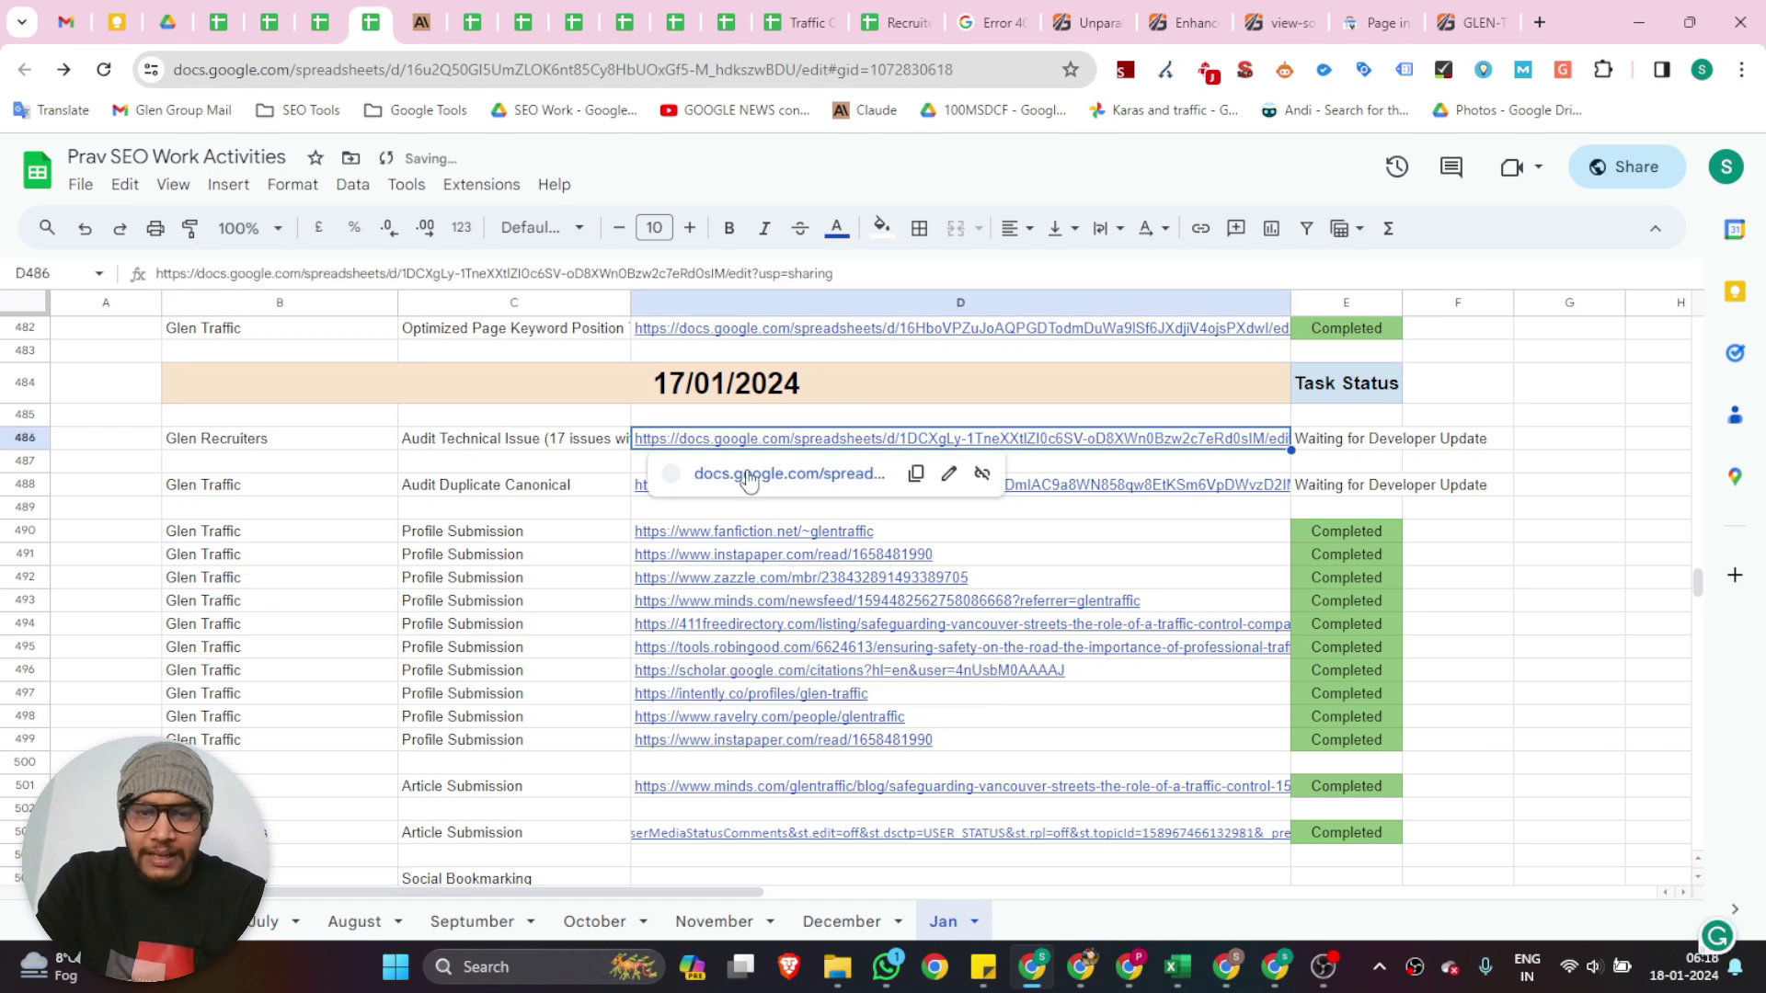
pyautogui.click(748, 475)
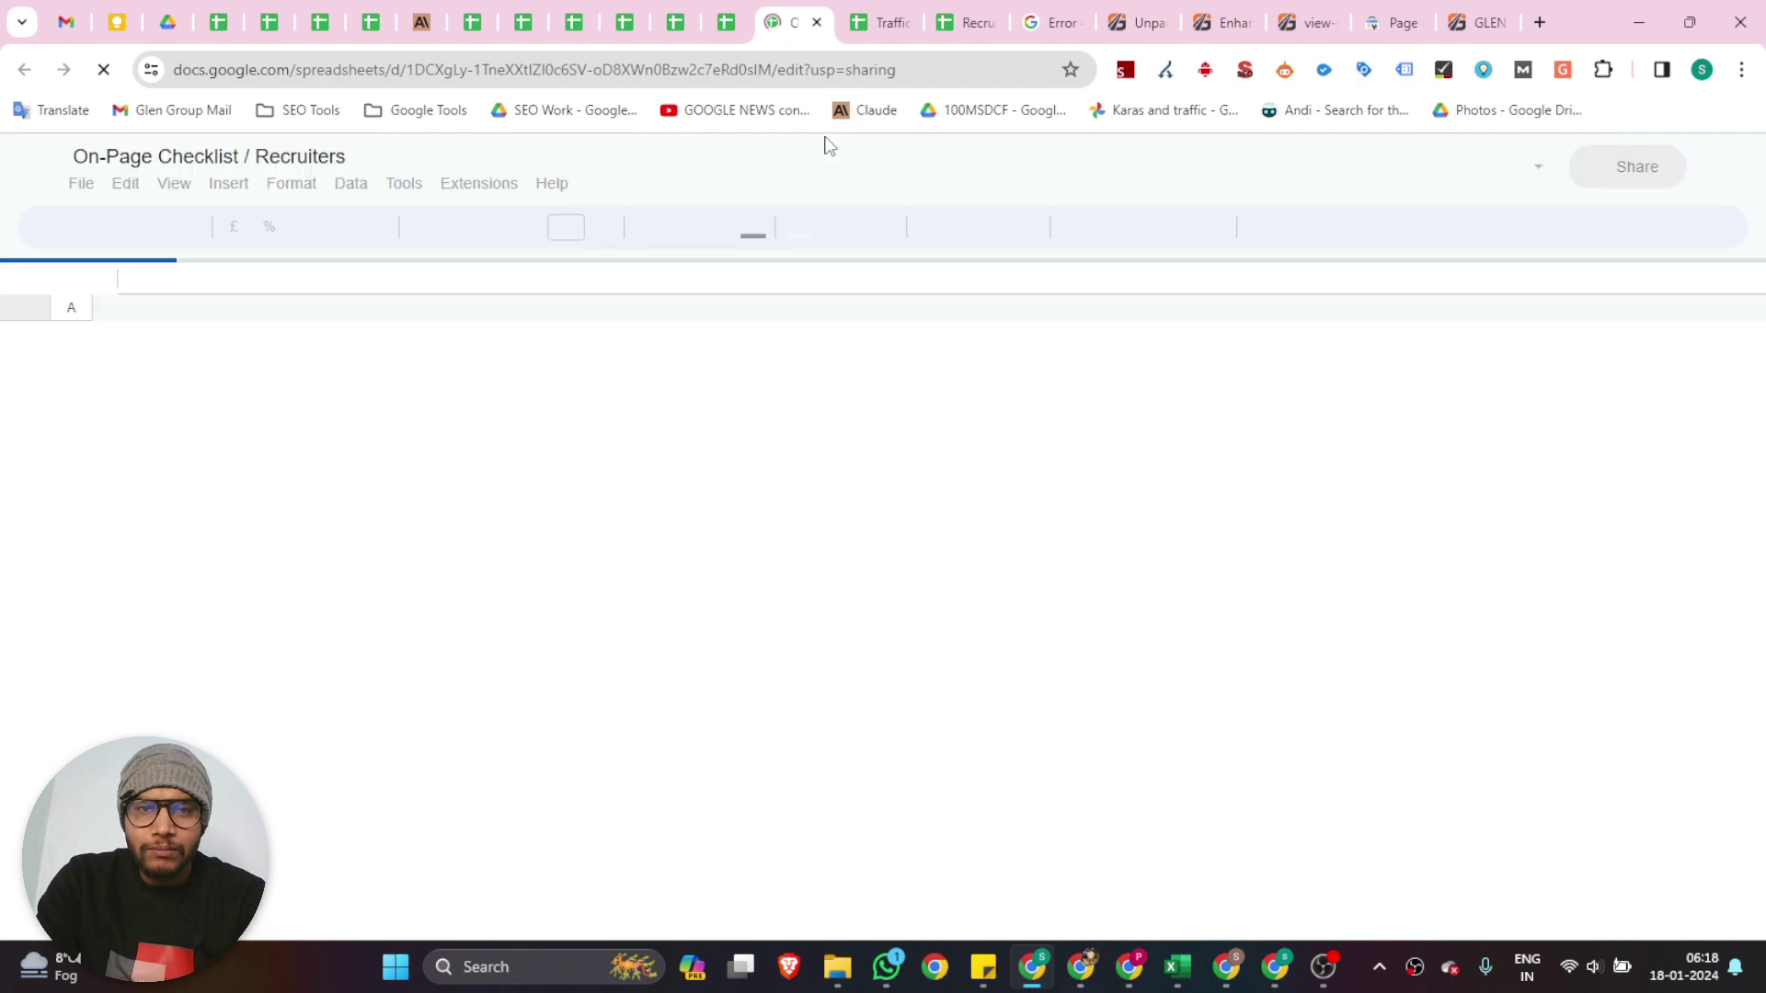
# - Close the checklist, check the Minds article linked in the Glen Traffic Article Submission row of the Jan sheet, and copy its link
pyautogui.click(816, 22)
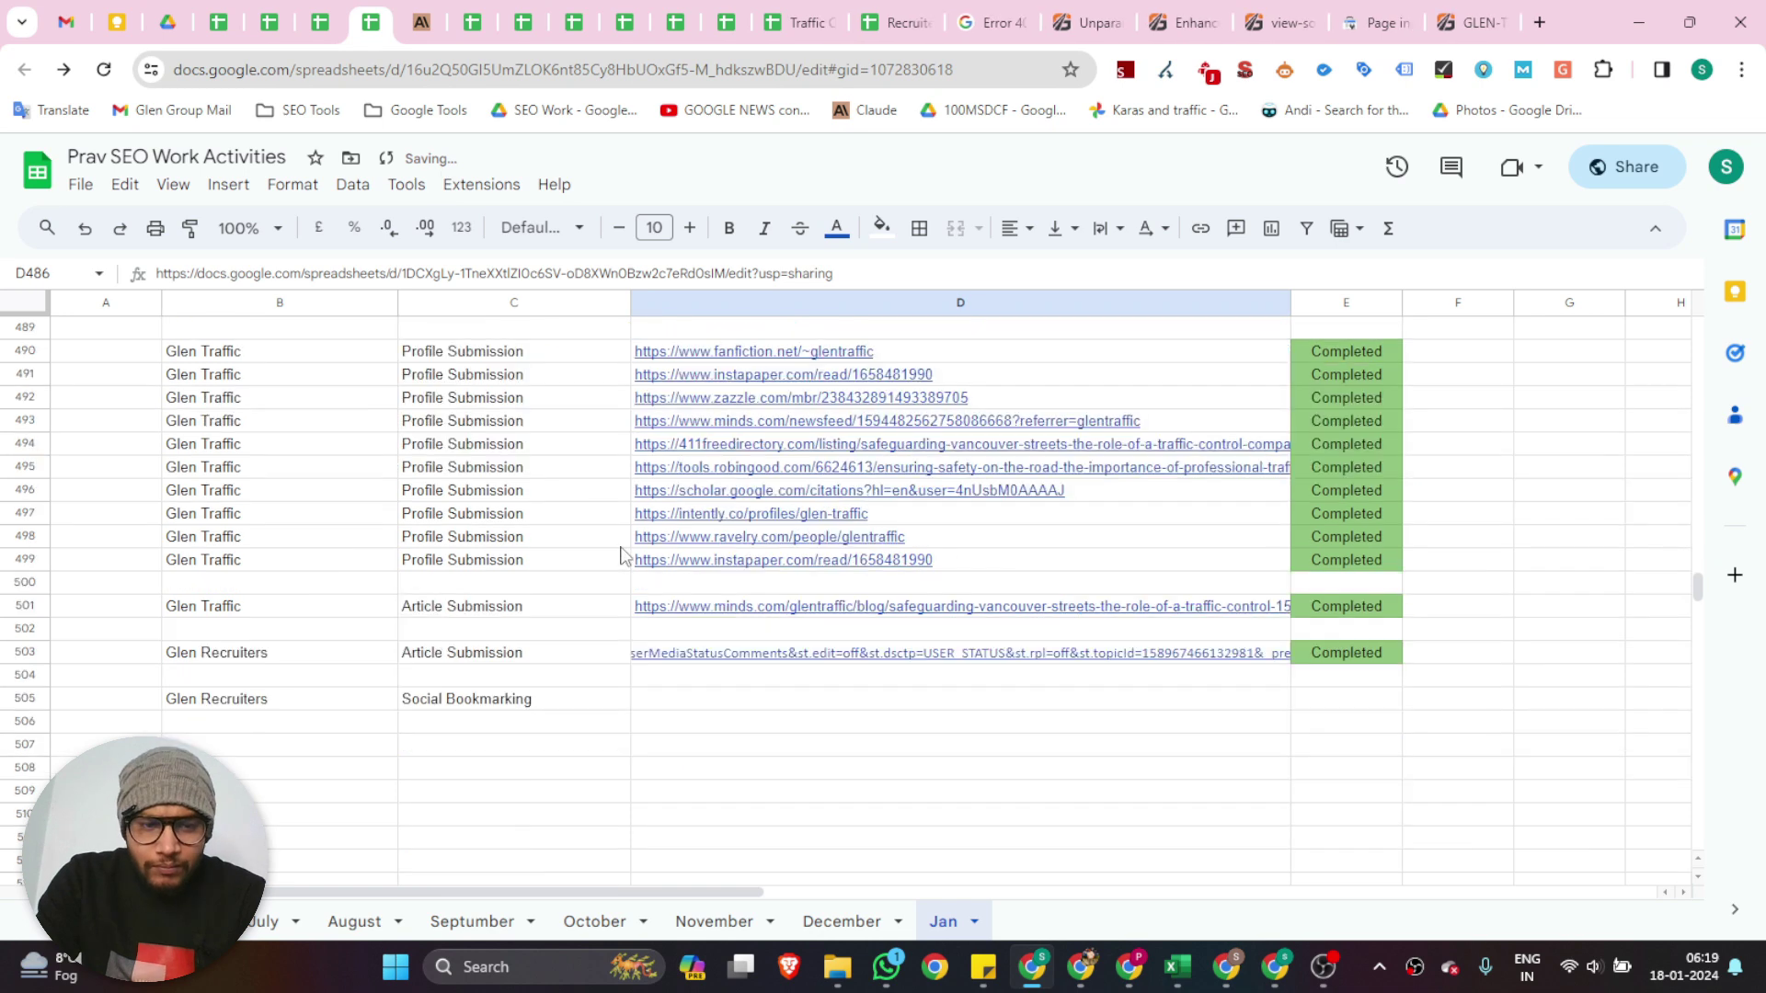
pyautogui.click(704, 608)
pyautogui.click(708, 650)
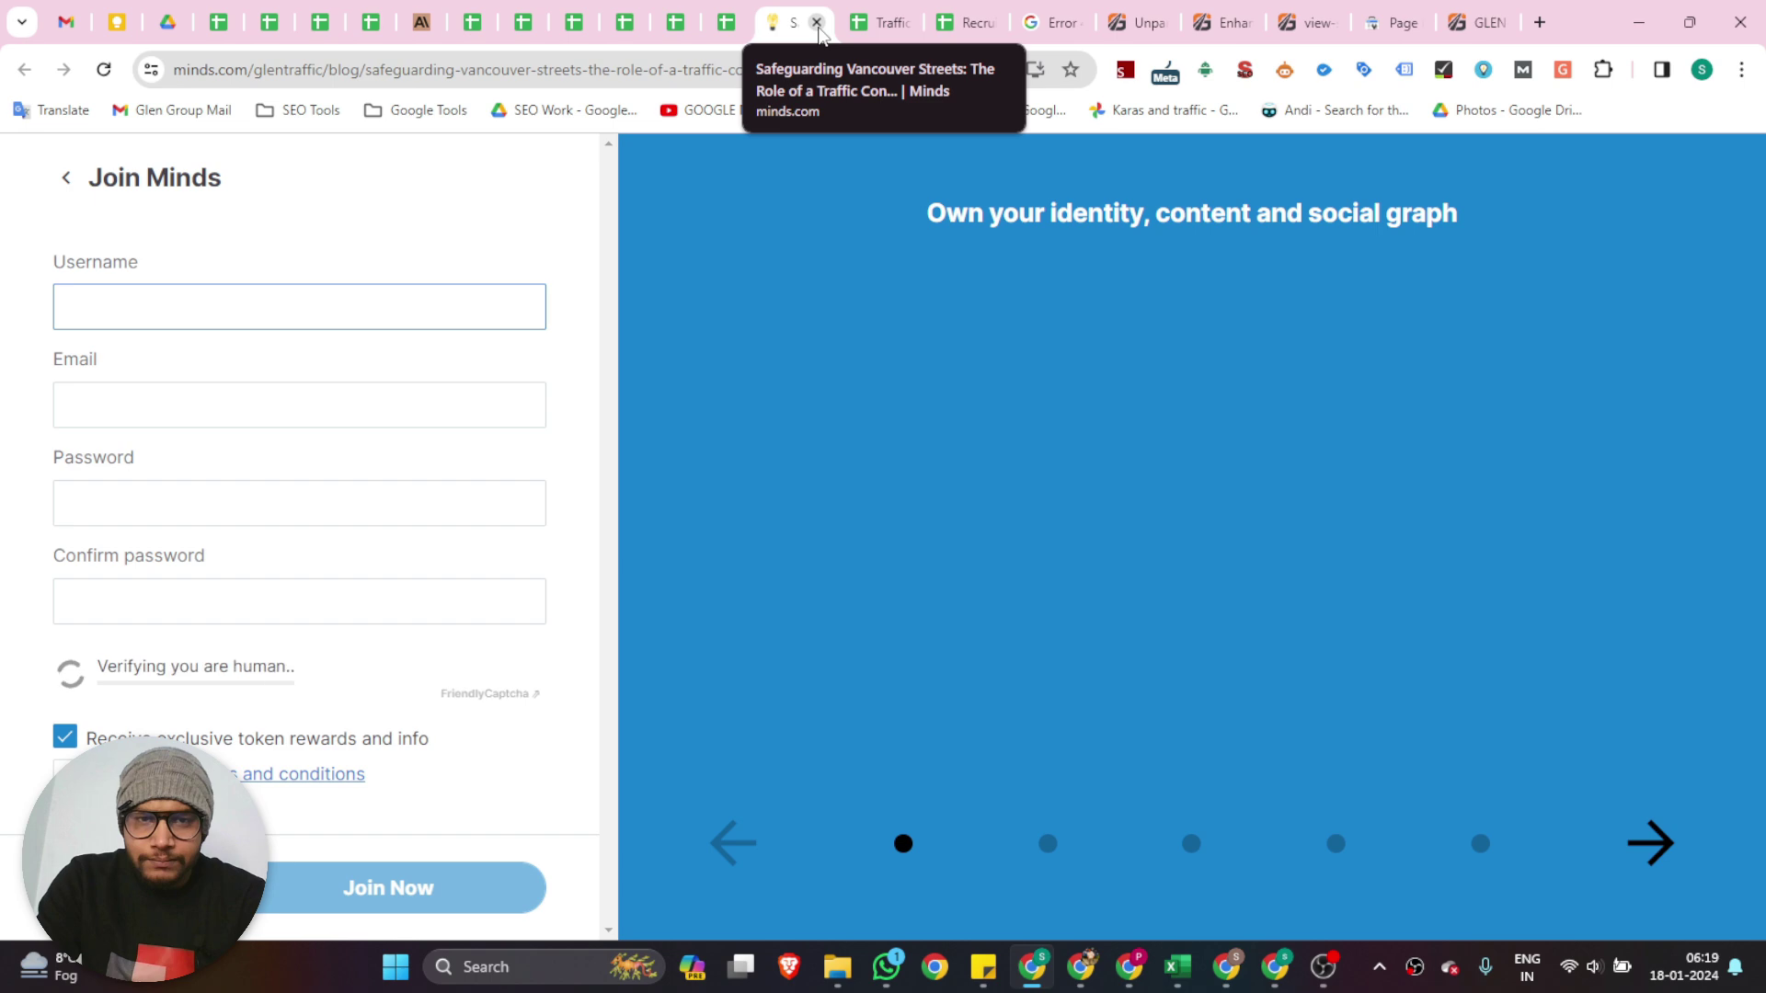
pyautogui.click(817, 23)
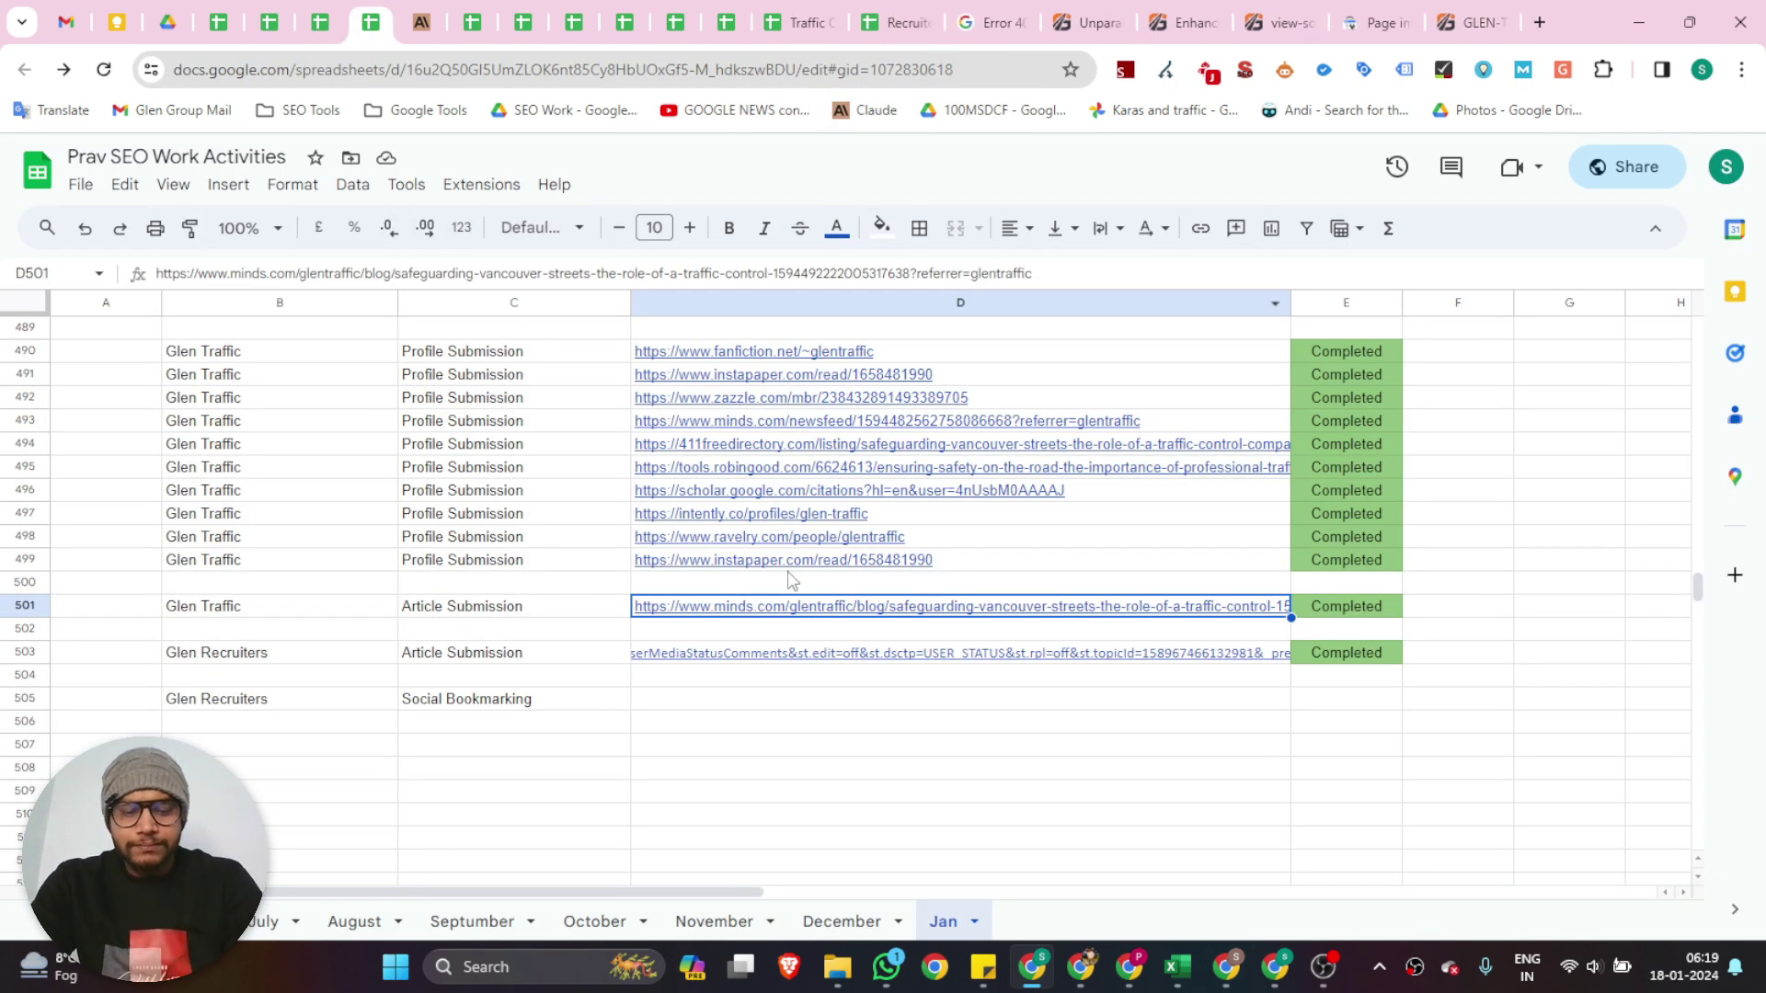
pyautogui.hotkey('ctrl', 'c')
# - Switch to the browser window holding the Screencast page and open the copied Minds article link in the empty tab
pyautogui.click(1274, 966)
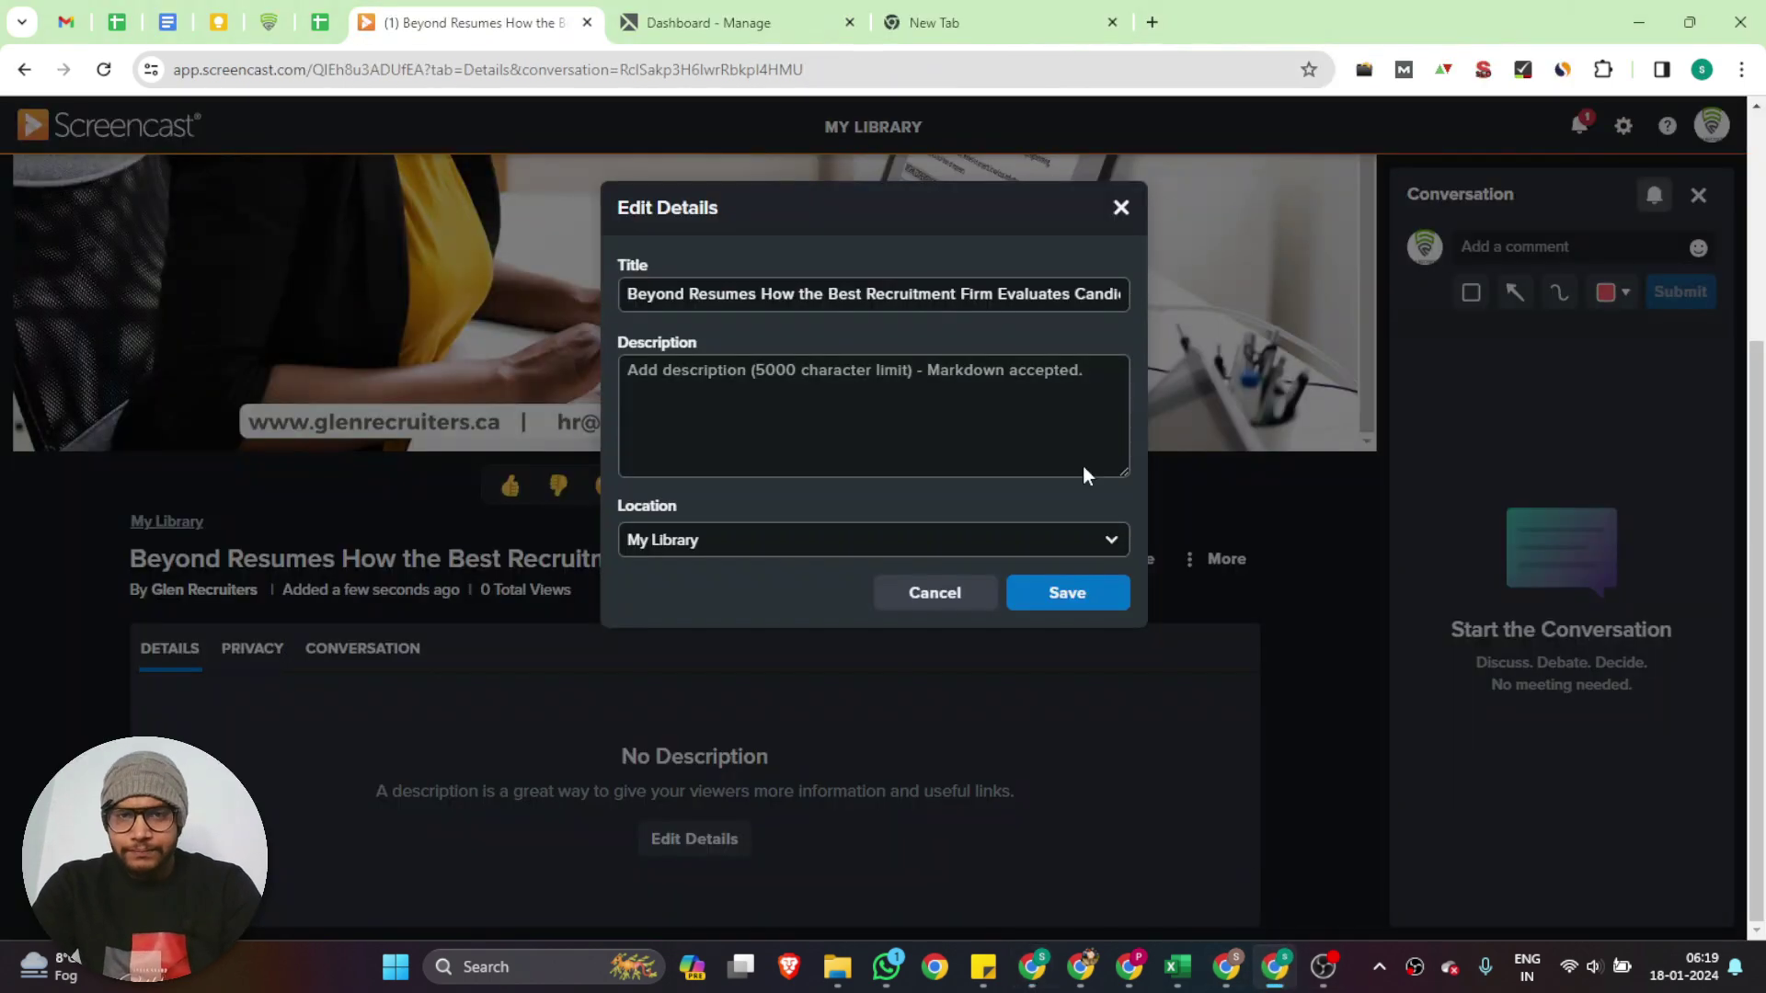
pyautogui.click(752, 11)
pyautogui.click(931, 20)
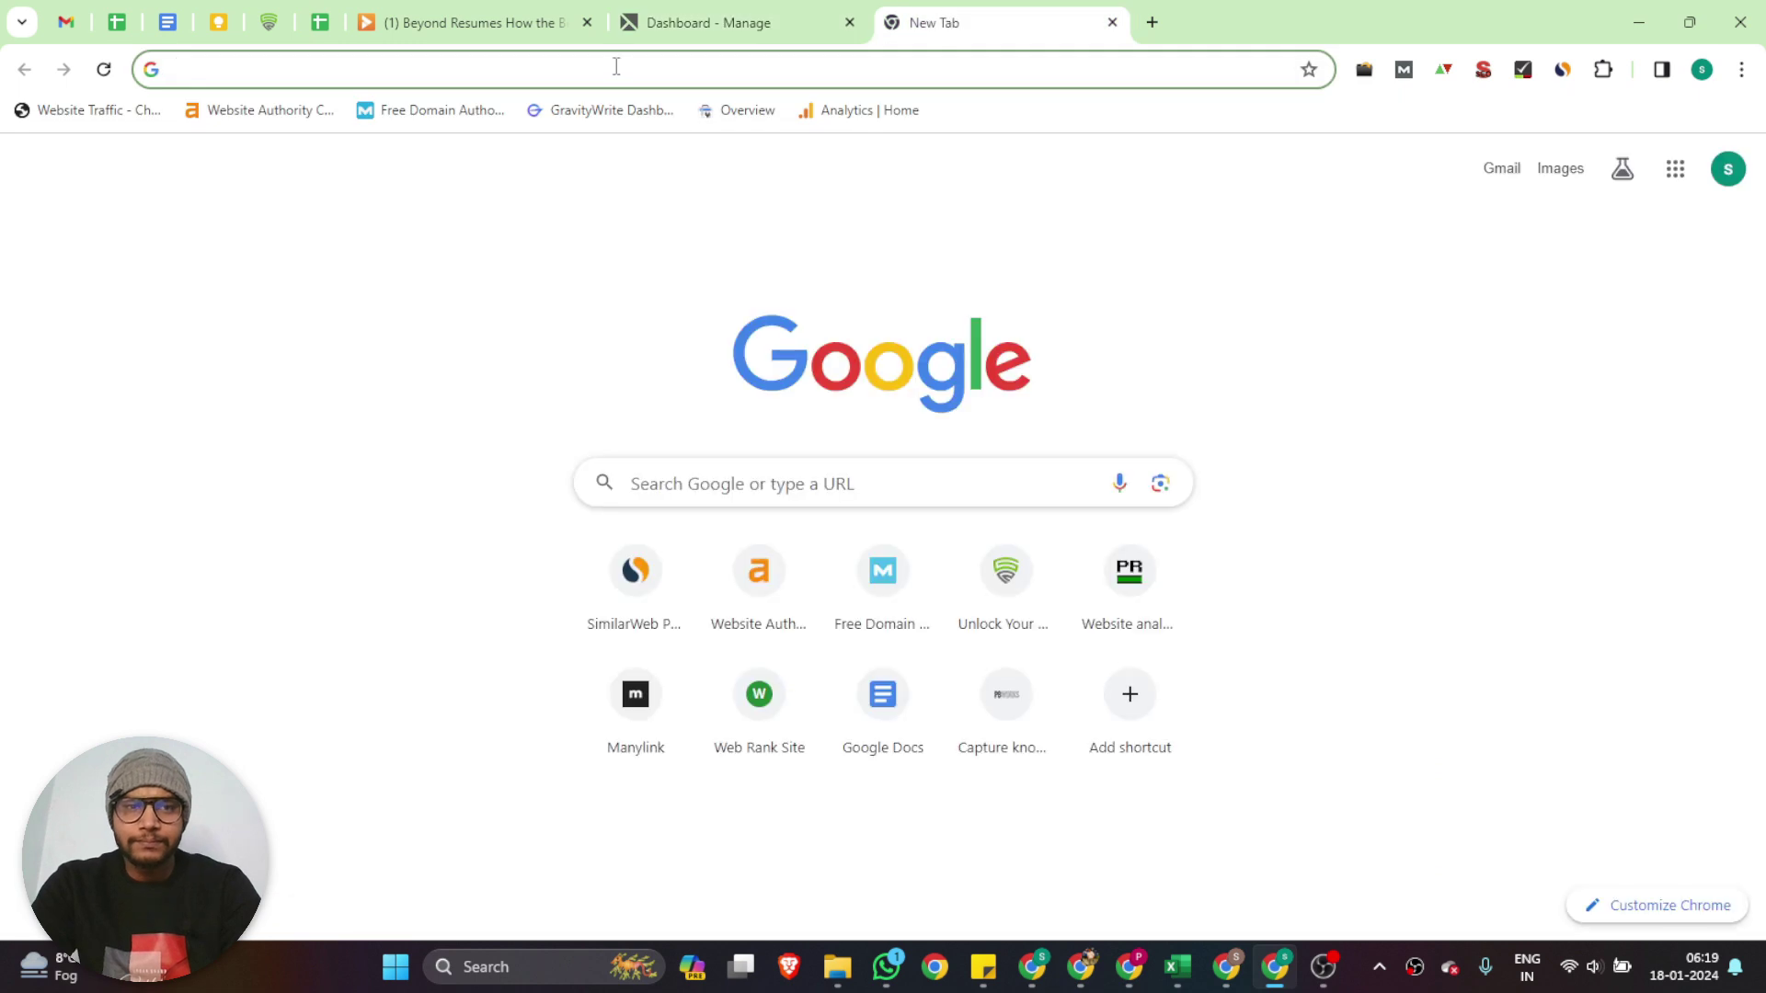
pyautogui.hotkey('ctrl', 'v')
pyautogui.press('Return')
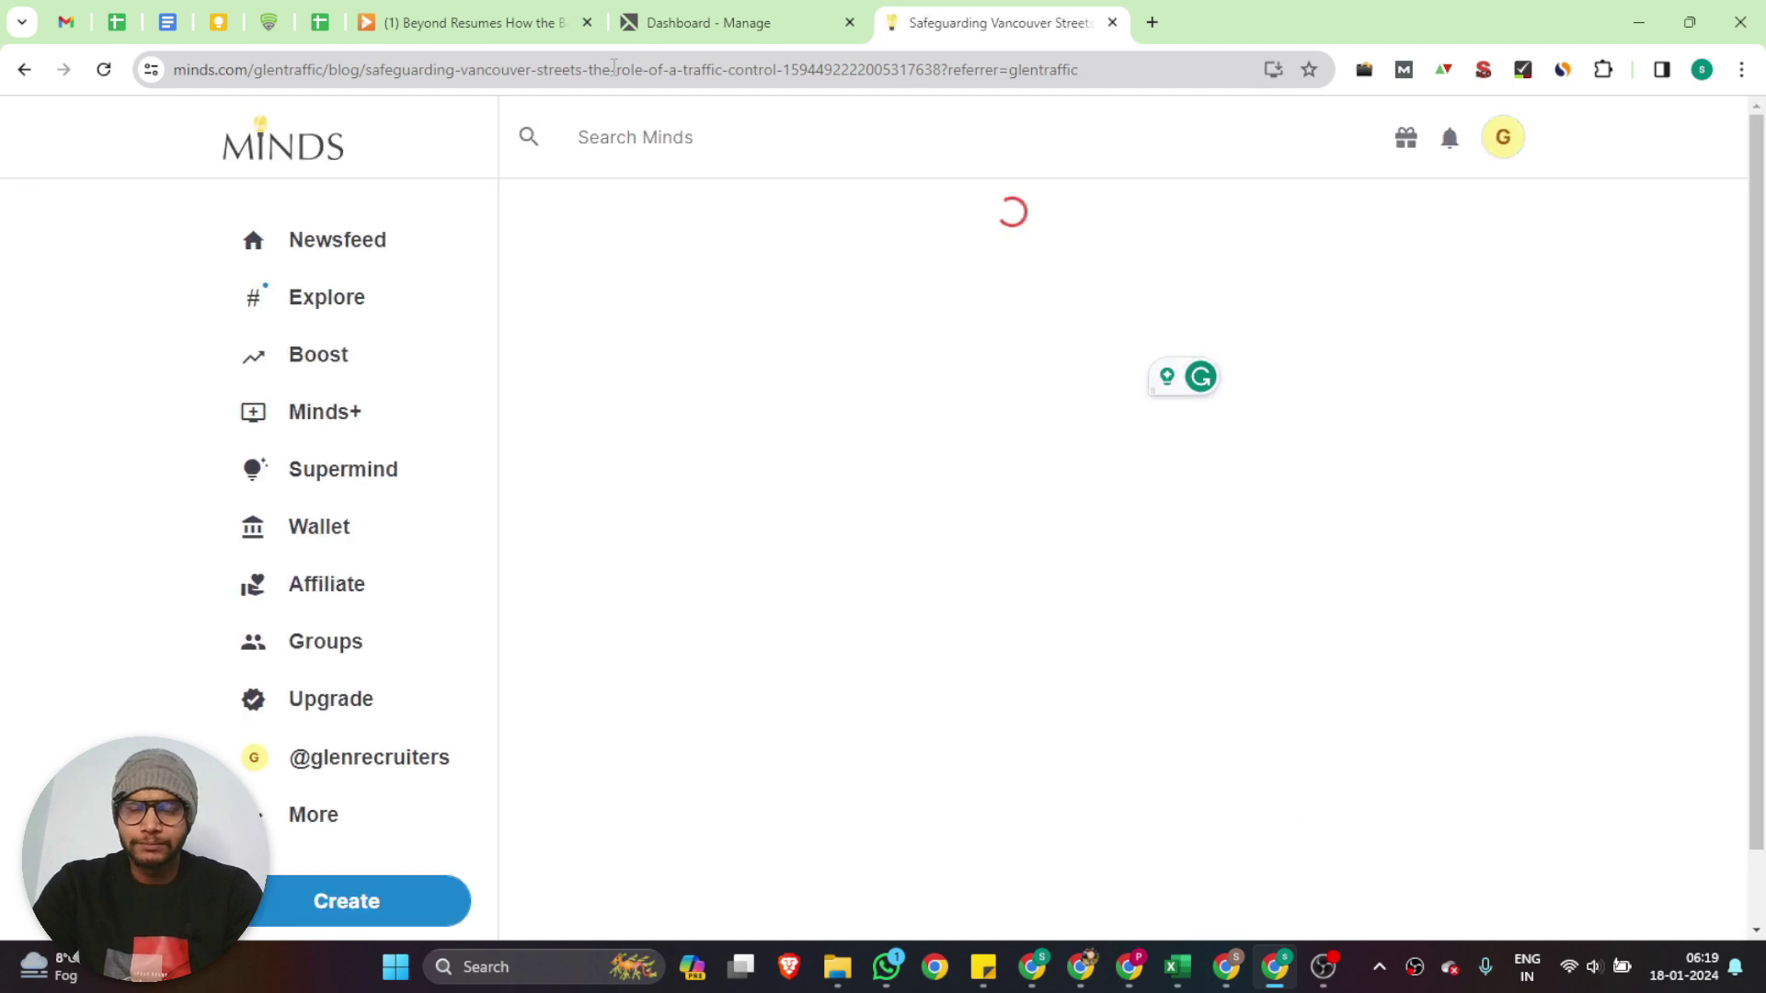
# - Copy the article's opening paragraph about traffic control companies into the Screencast image's description
pyautogui.scroll(-6, 821, 446)
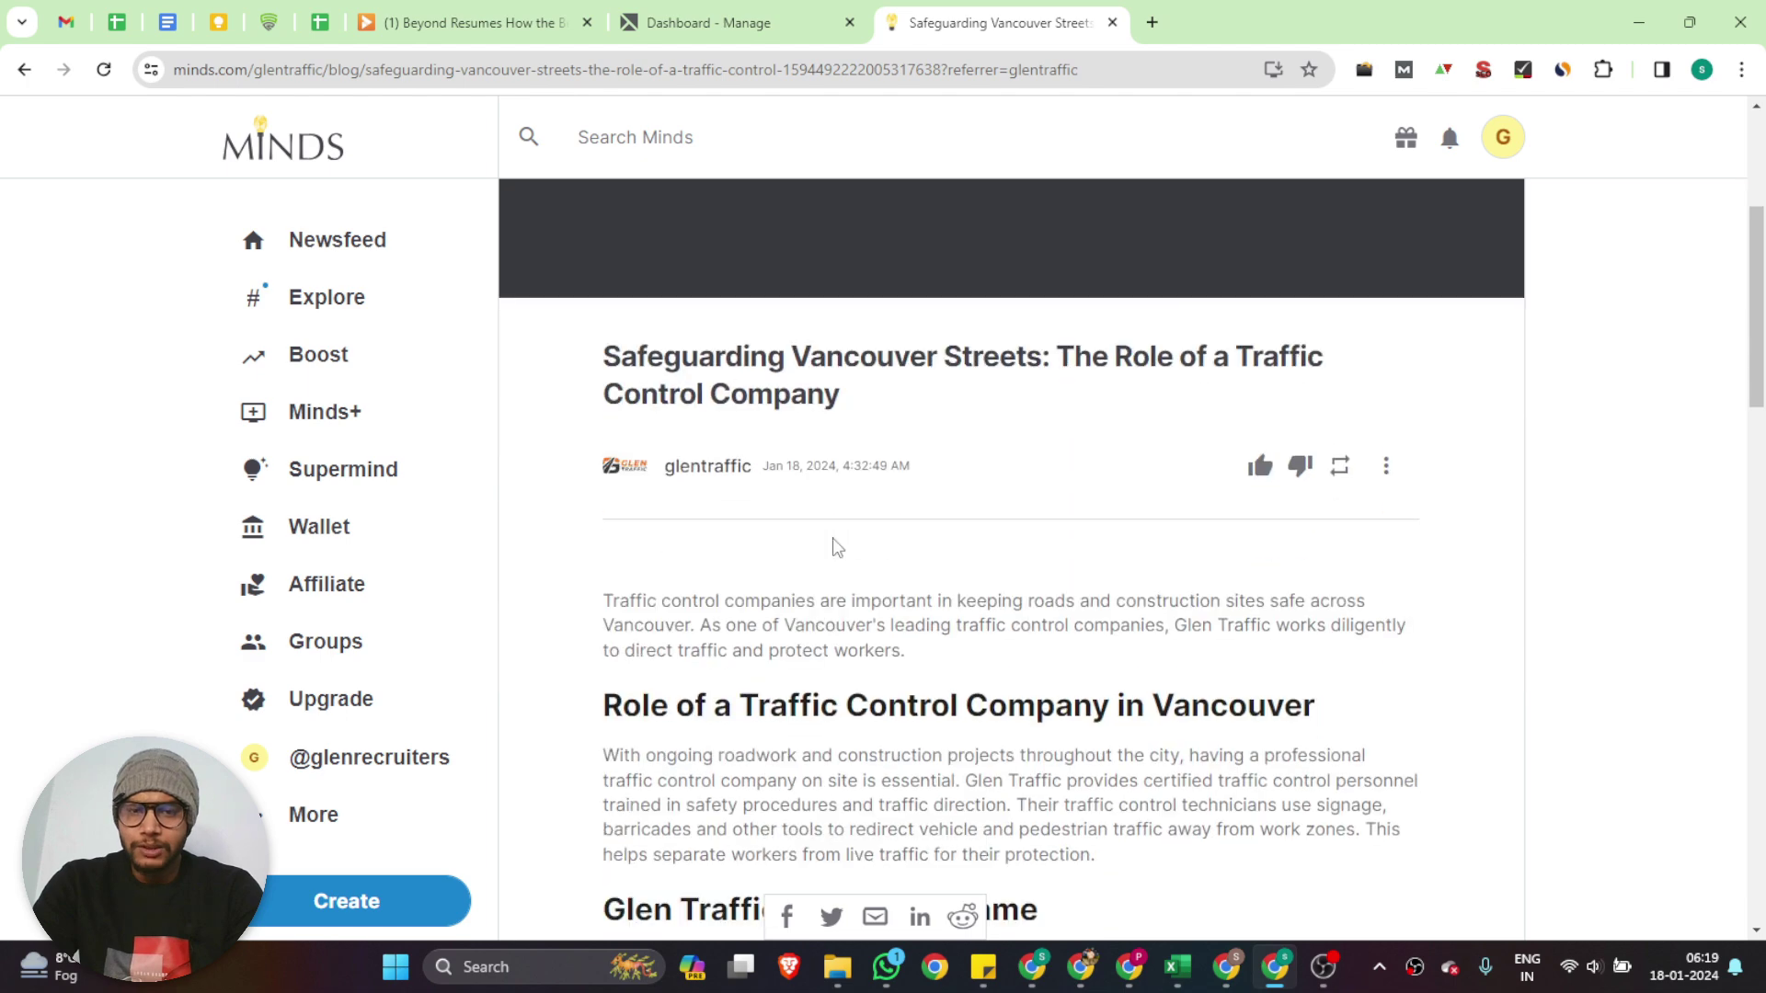
pyautogui.moveTo(815, 478); pyautogui.dragTo(594, 440)
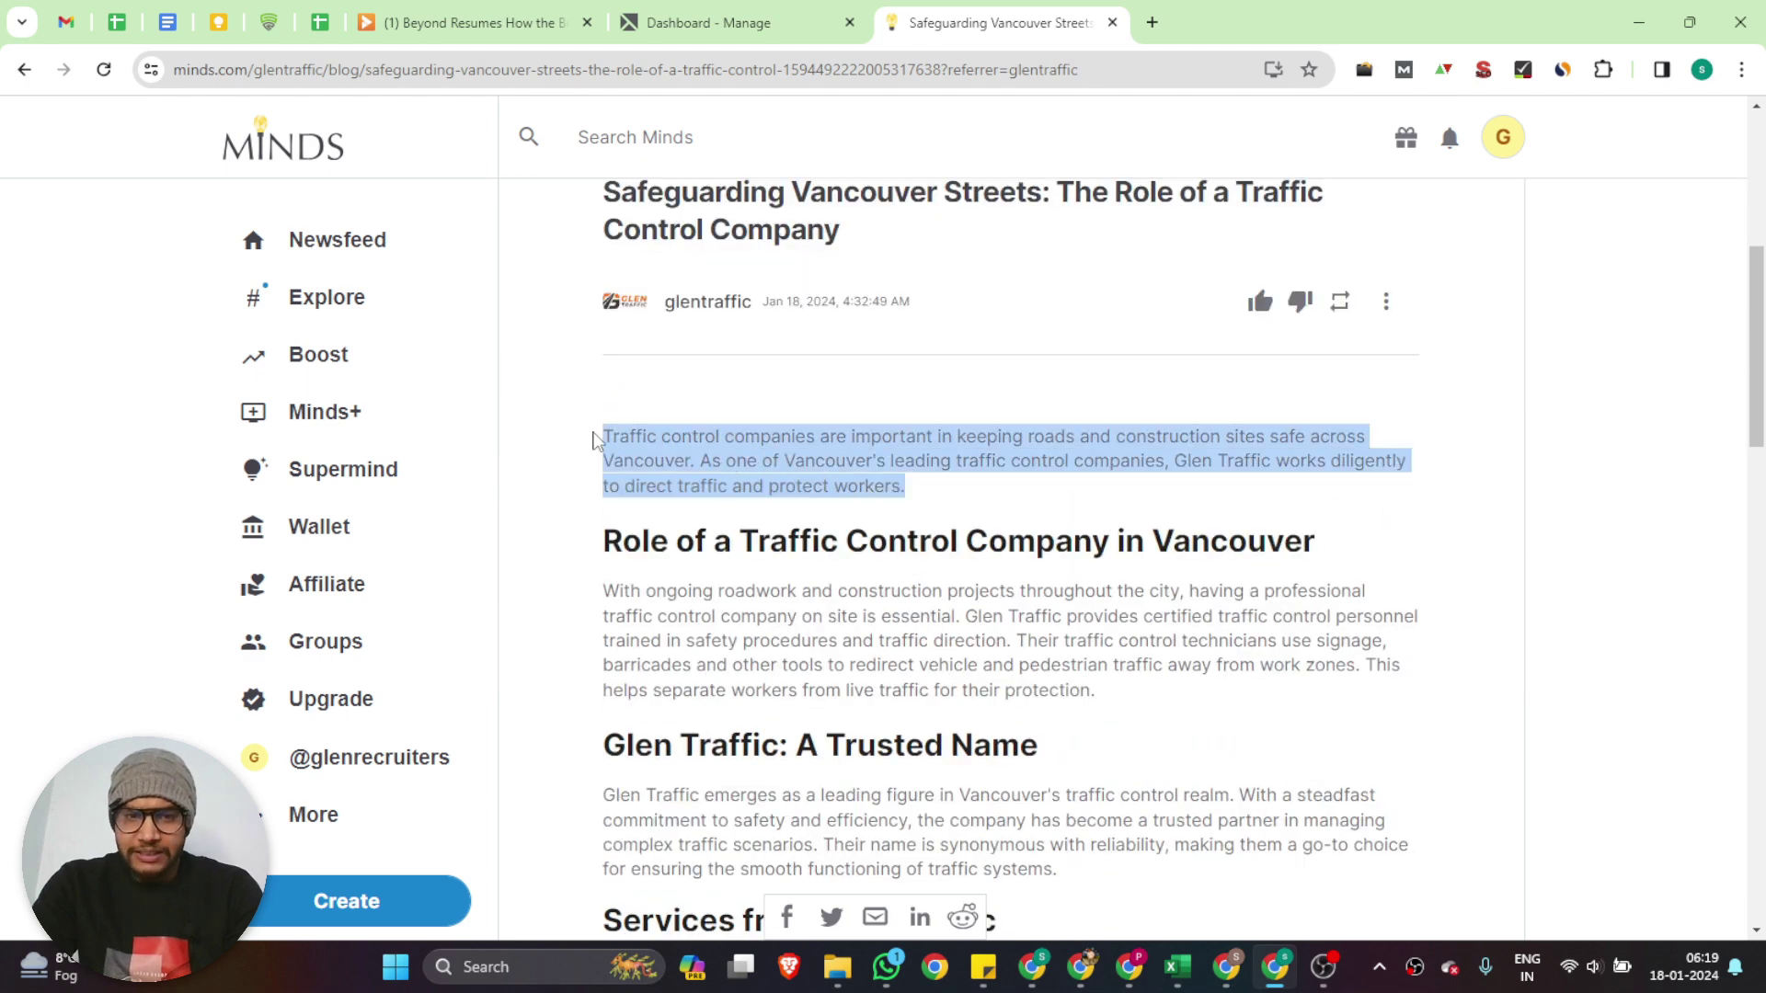
pyautogui.click(526, 21)
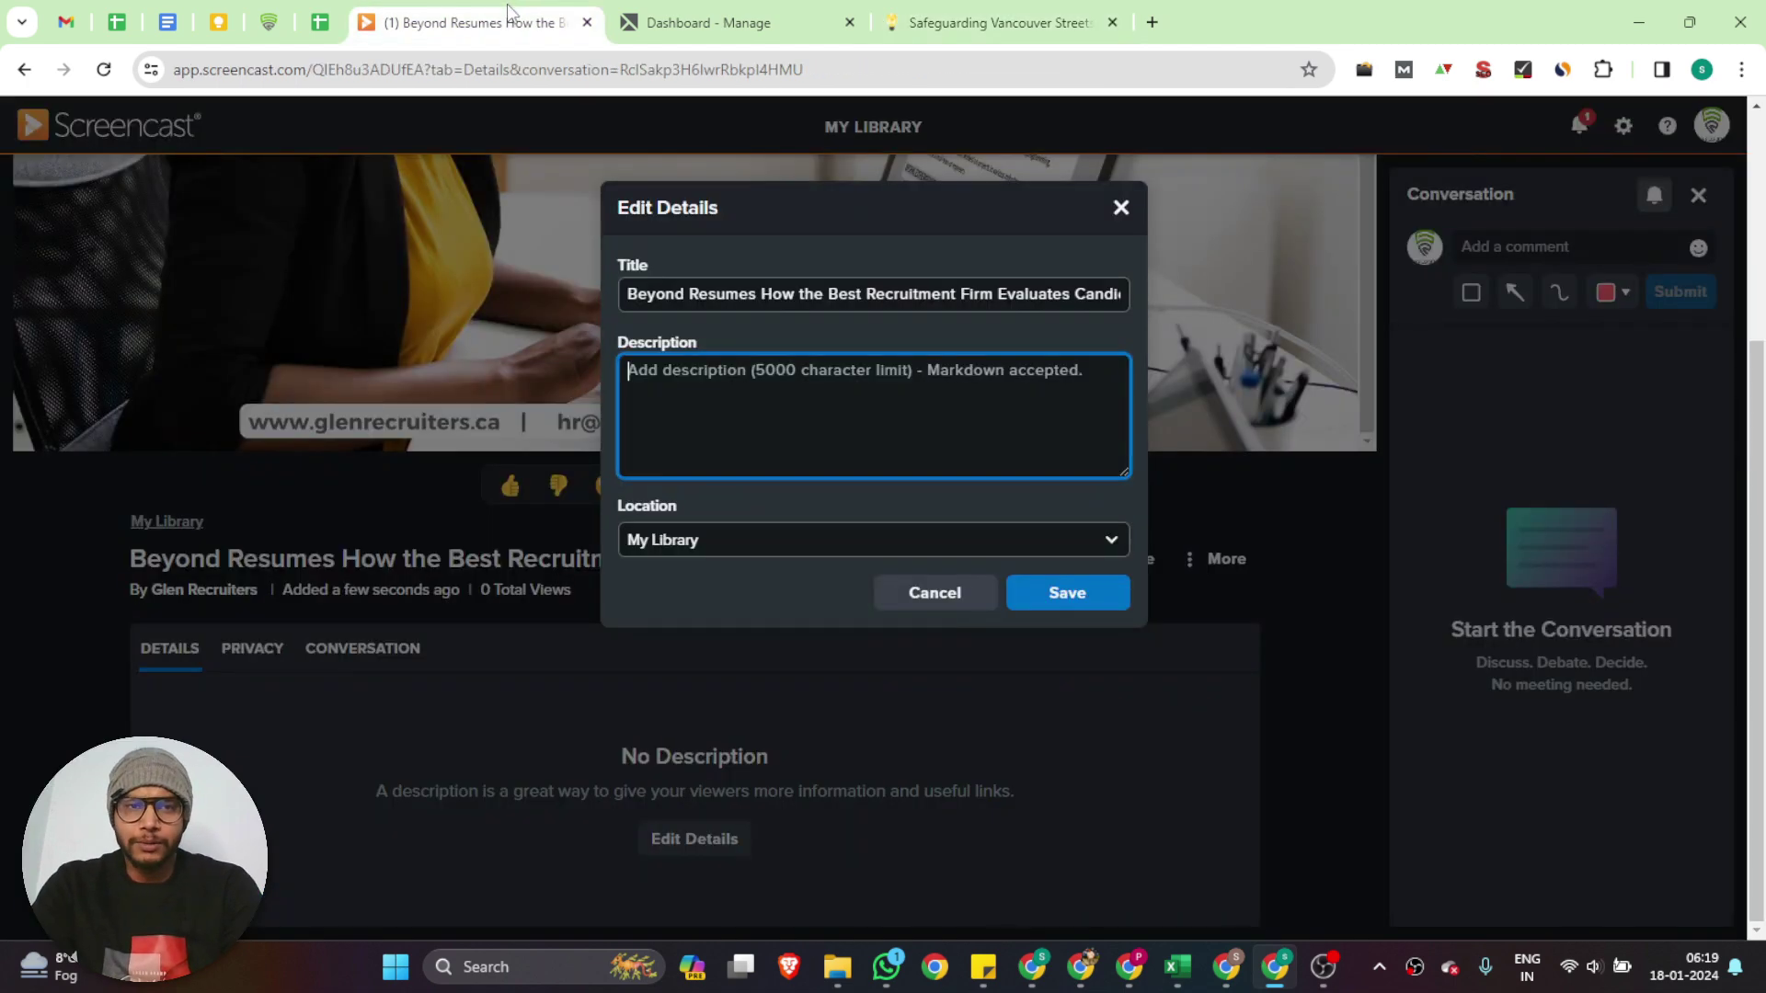
pyautogui.click(749, 418)
pyautogui.hotkey('ctrl', 'v')
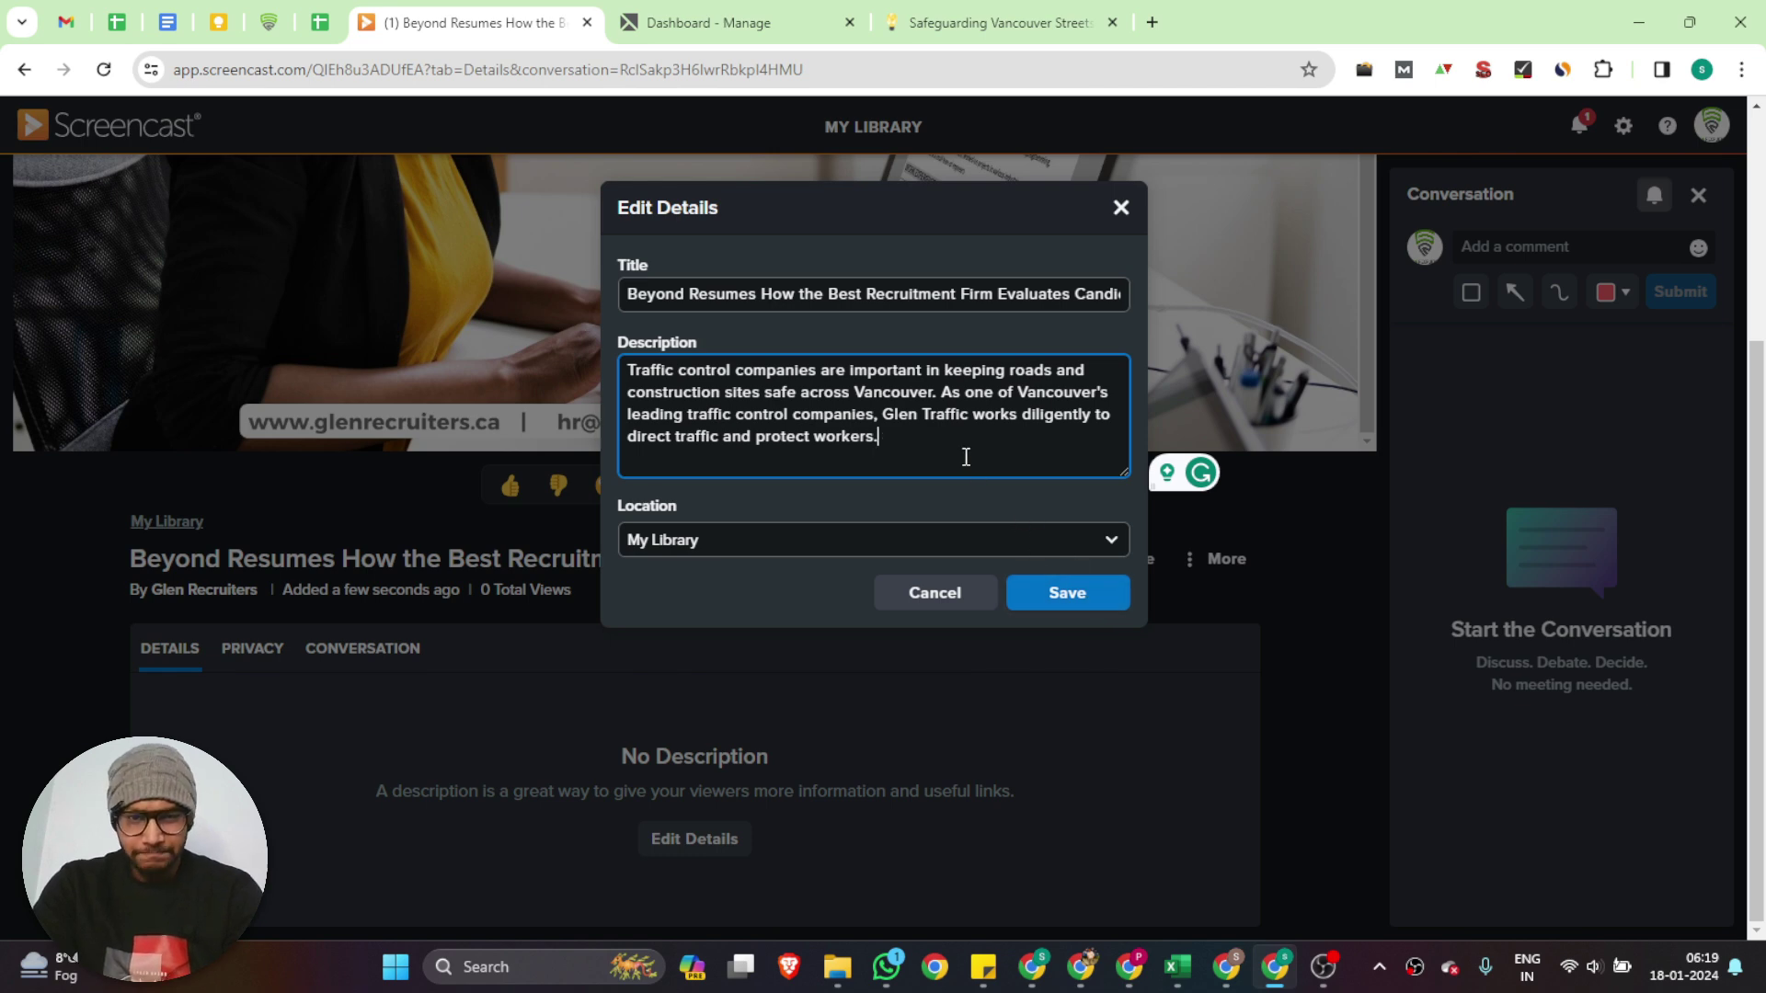
# - Add the Minds article's full URL below the paragraph in the image's description and save the details
pyautogui.press('Return')
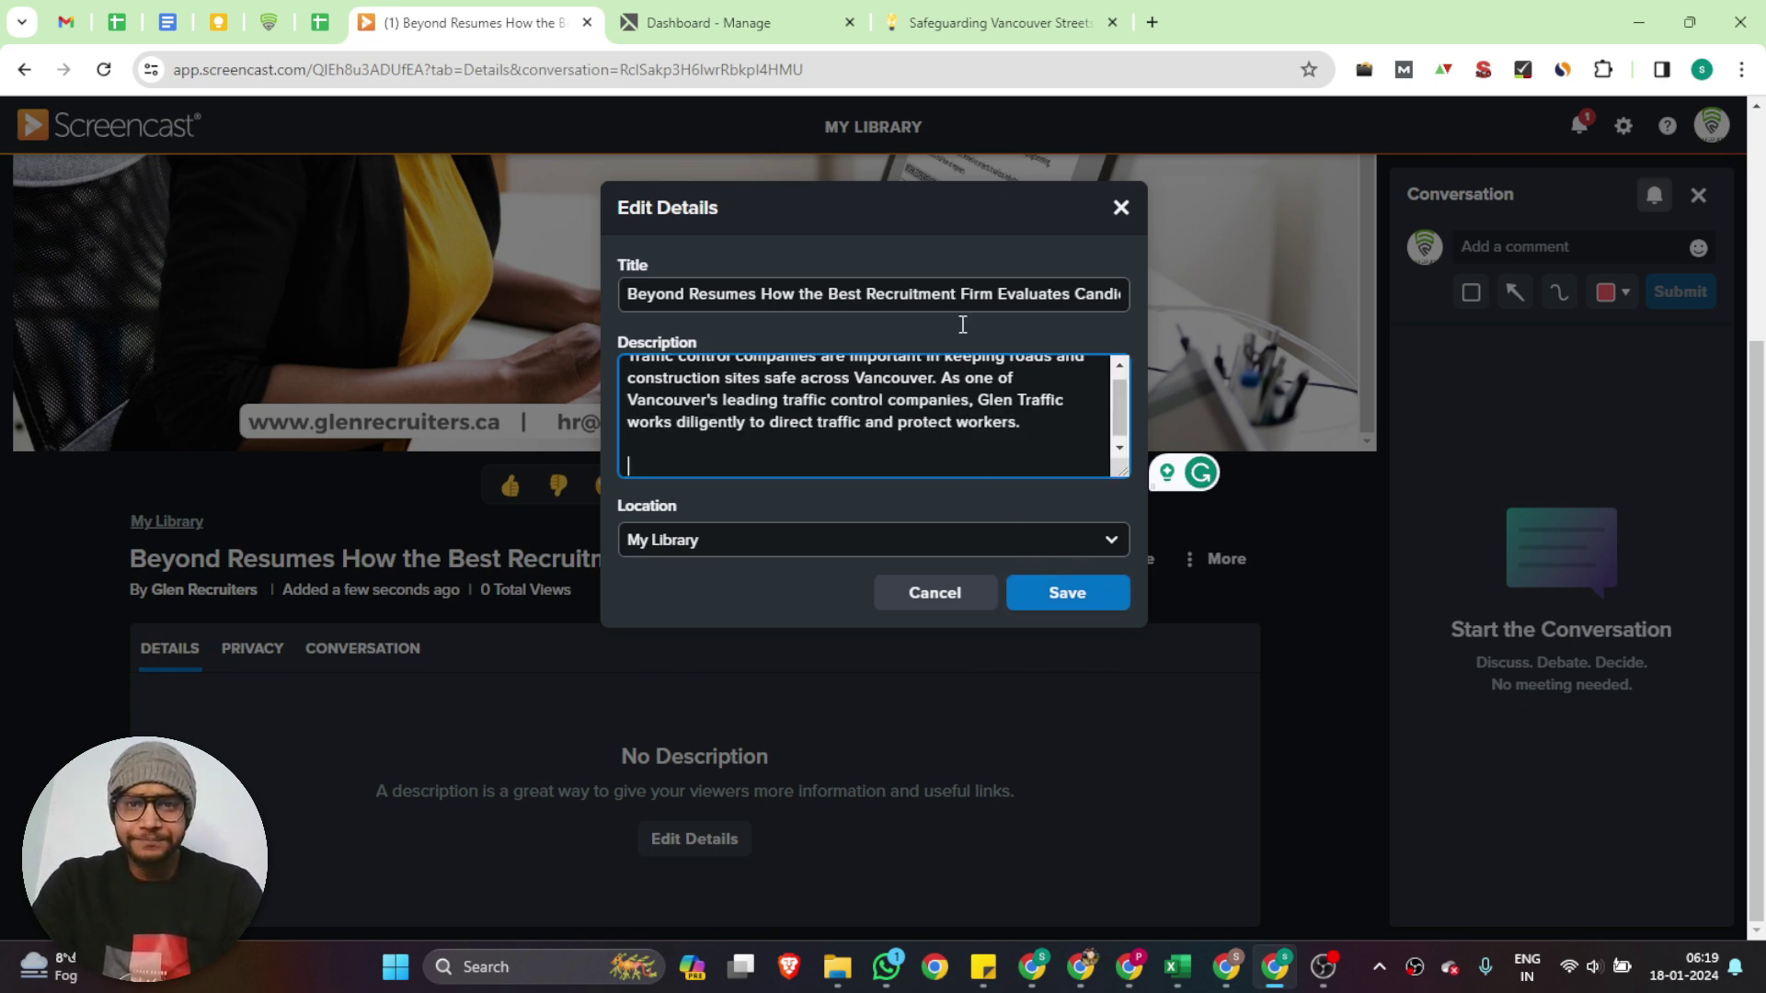
pyautogui.click(998, 20)
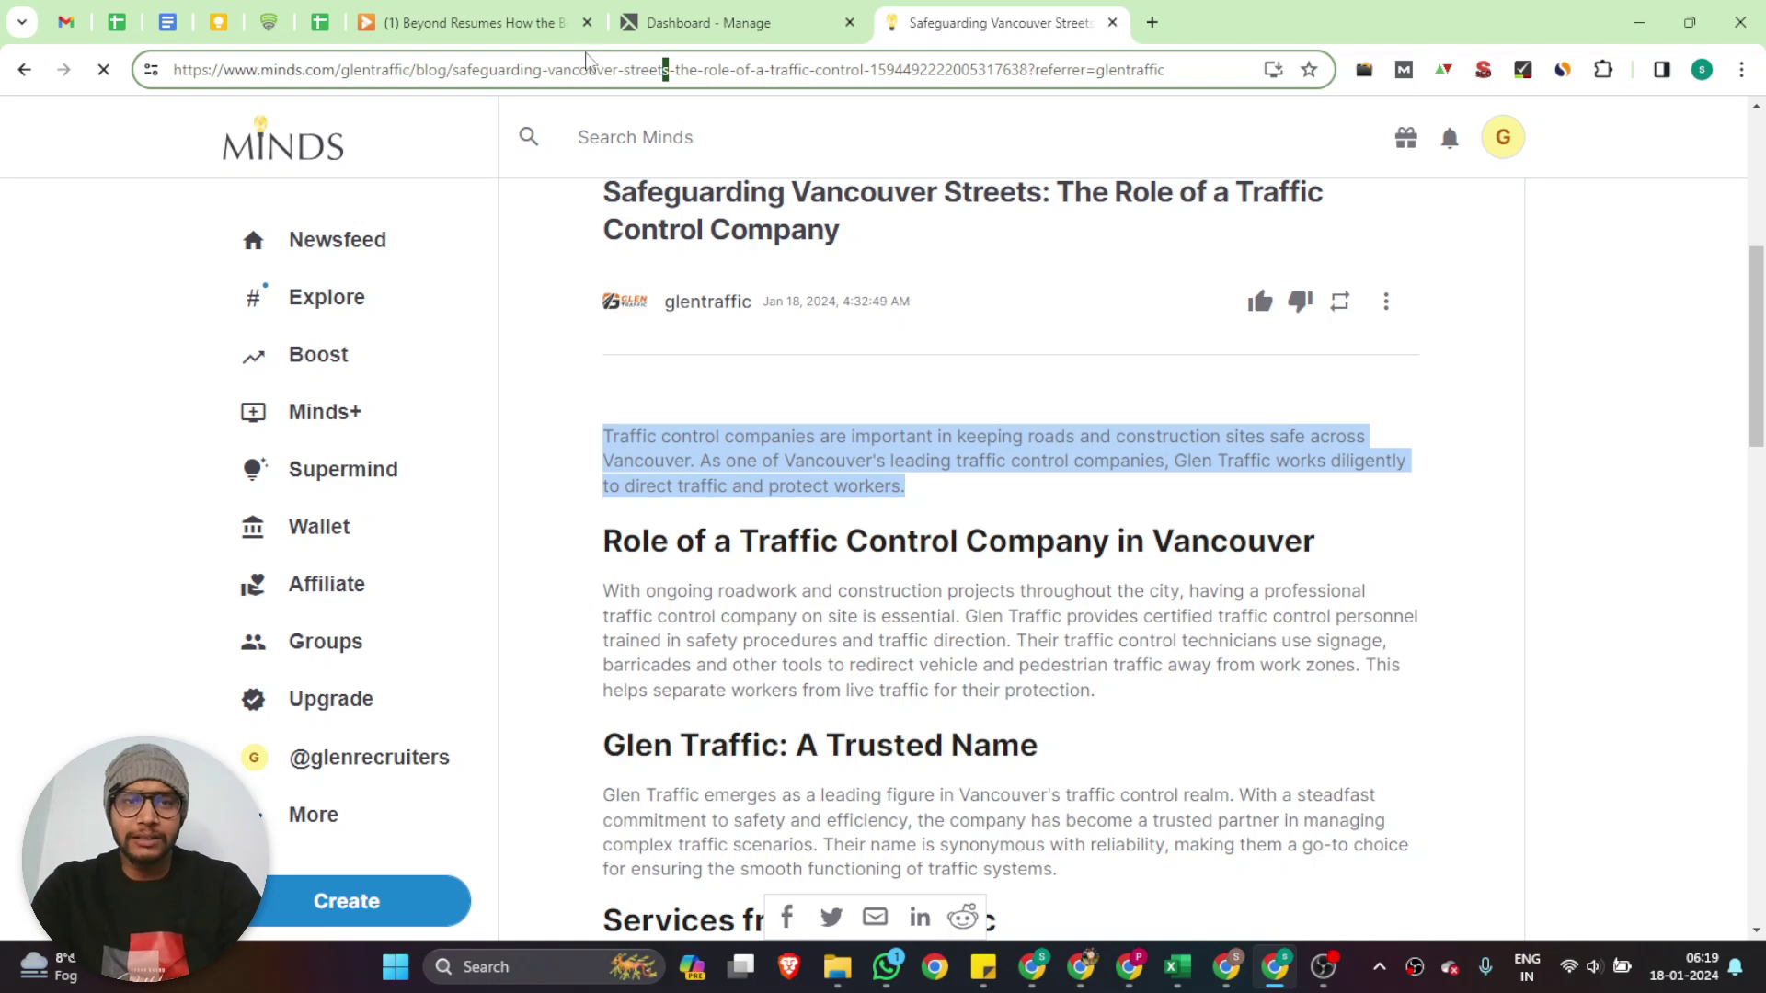
pyautogui.click(592, 69)
pyautogui.click(552, 20)
pyautogui.hotkey('ctrl', 'v')
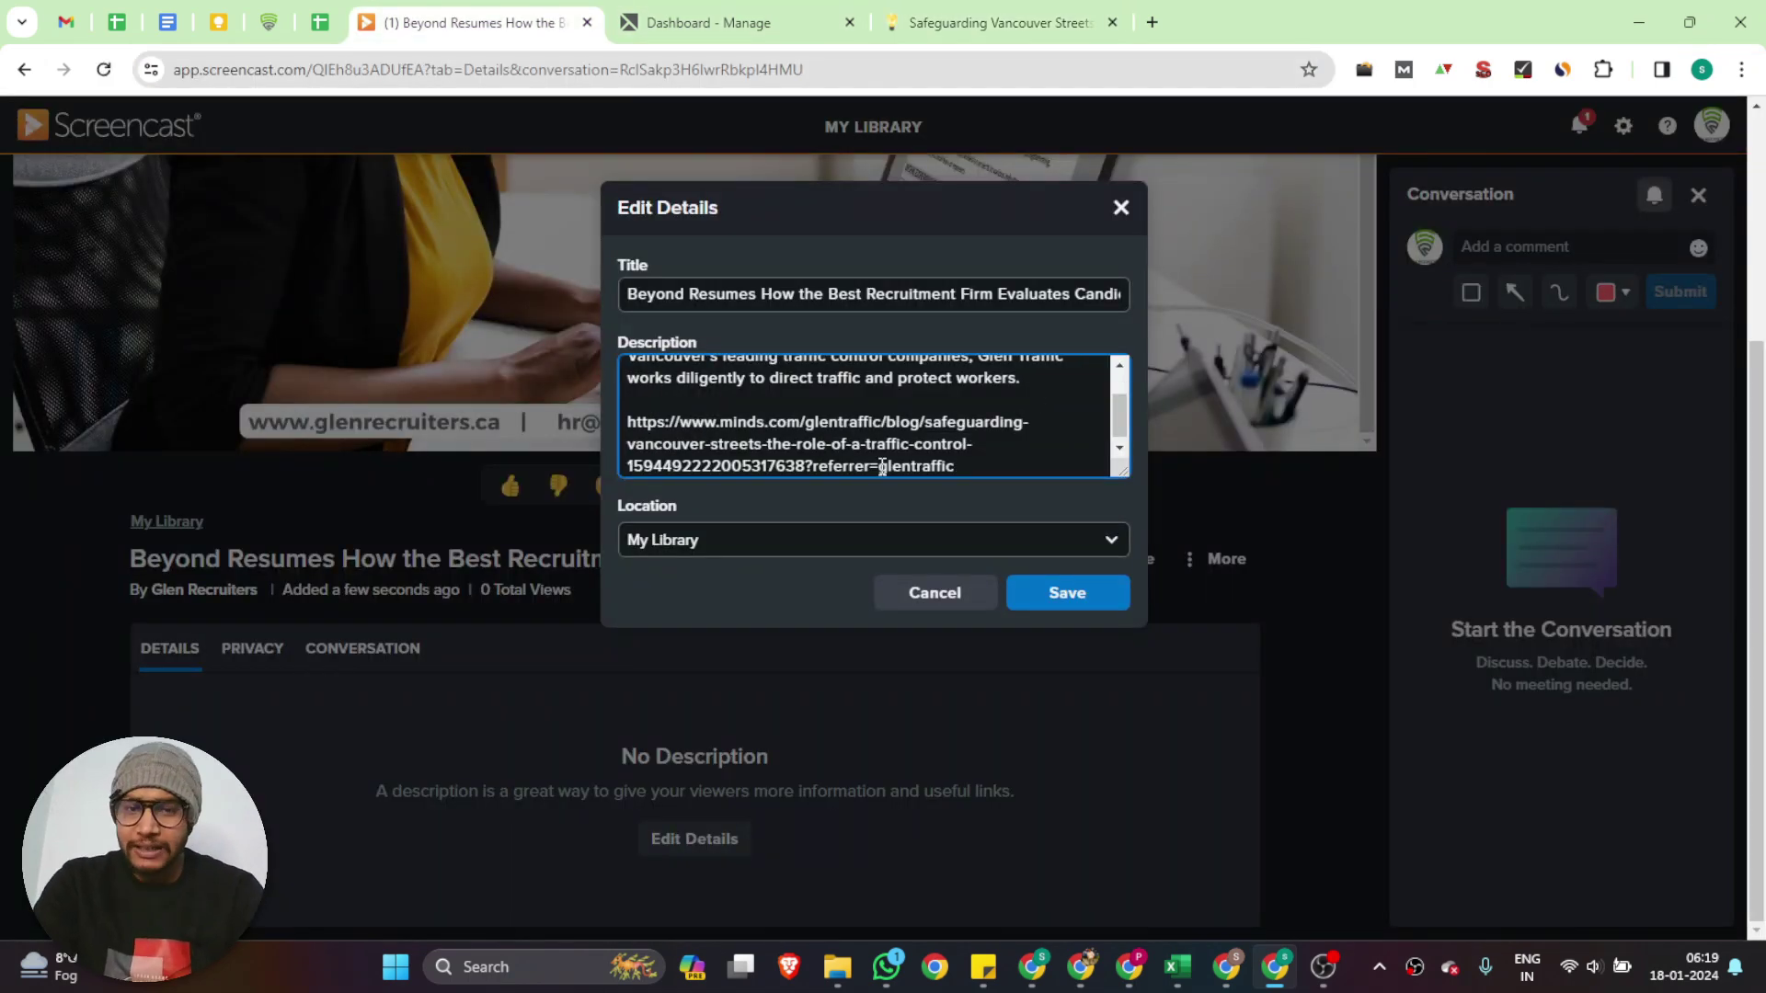
pyautogui.click(1070, 600)
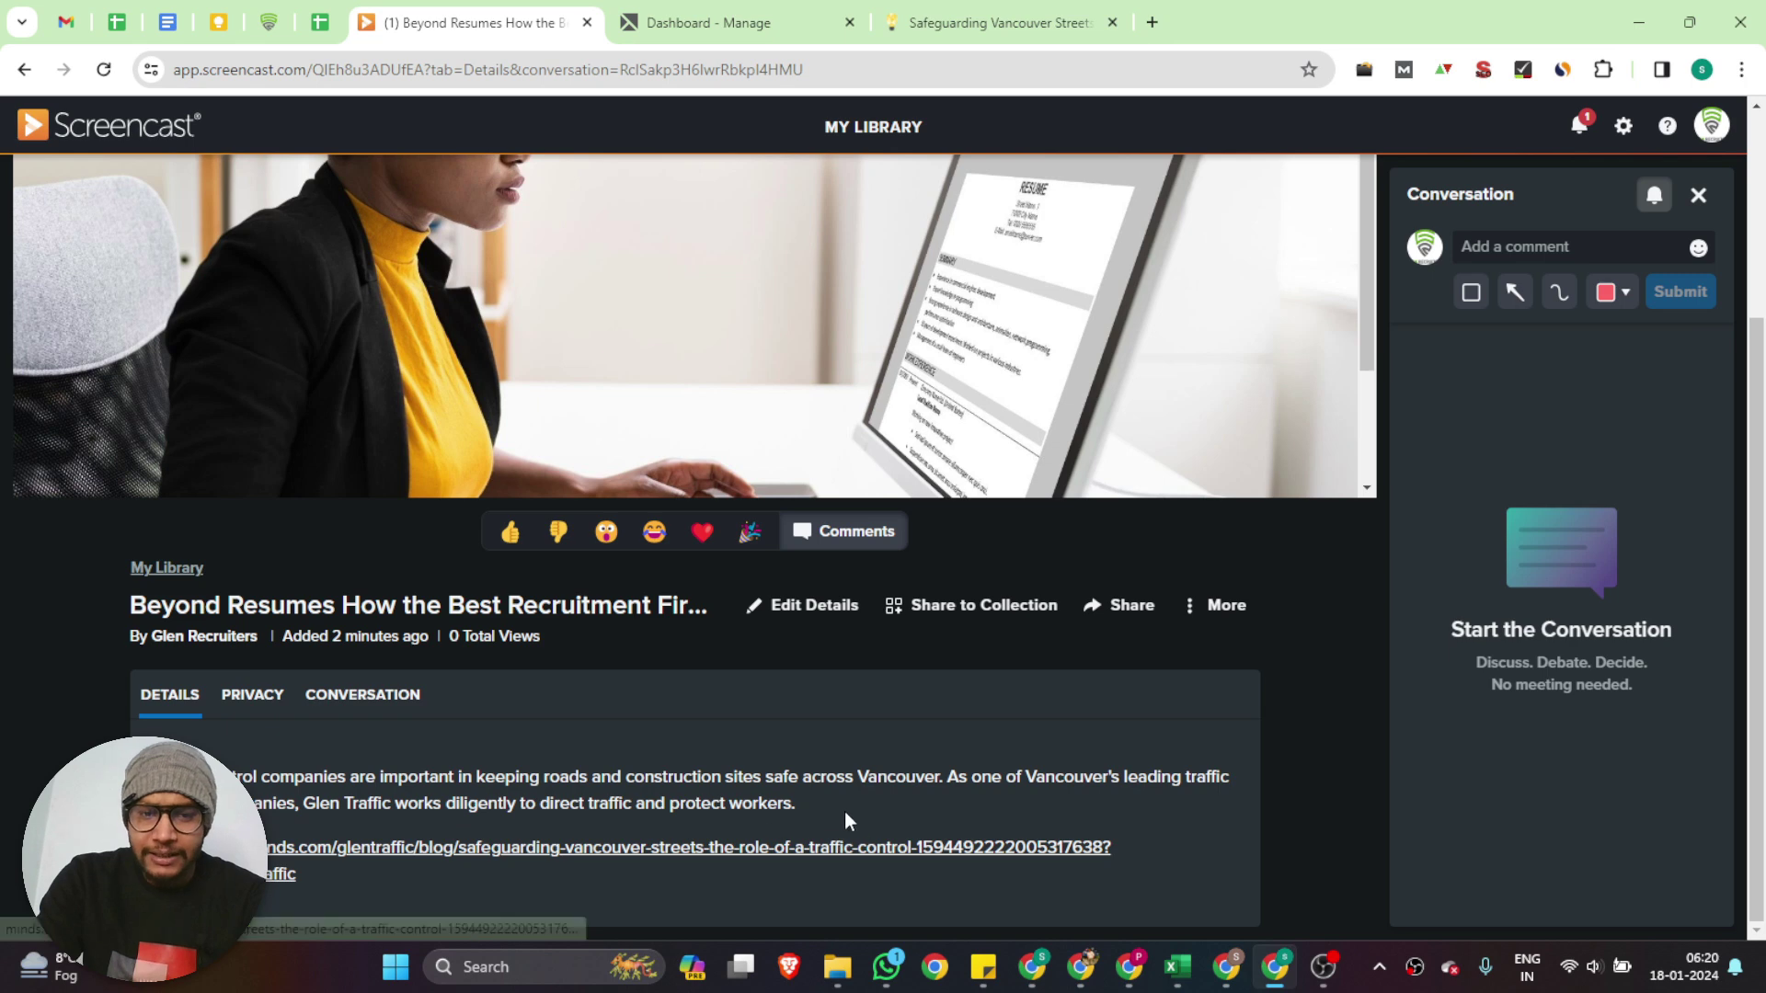
# - Copy the Screencast image page's URL and open it in a new incognito window
pyautogui.click(659, 79)
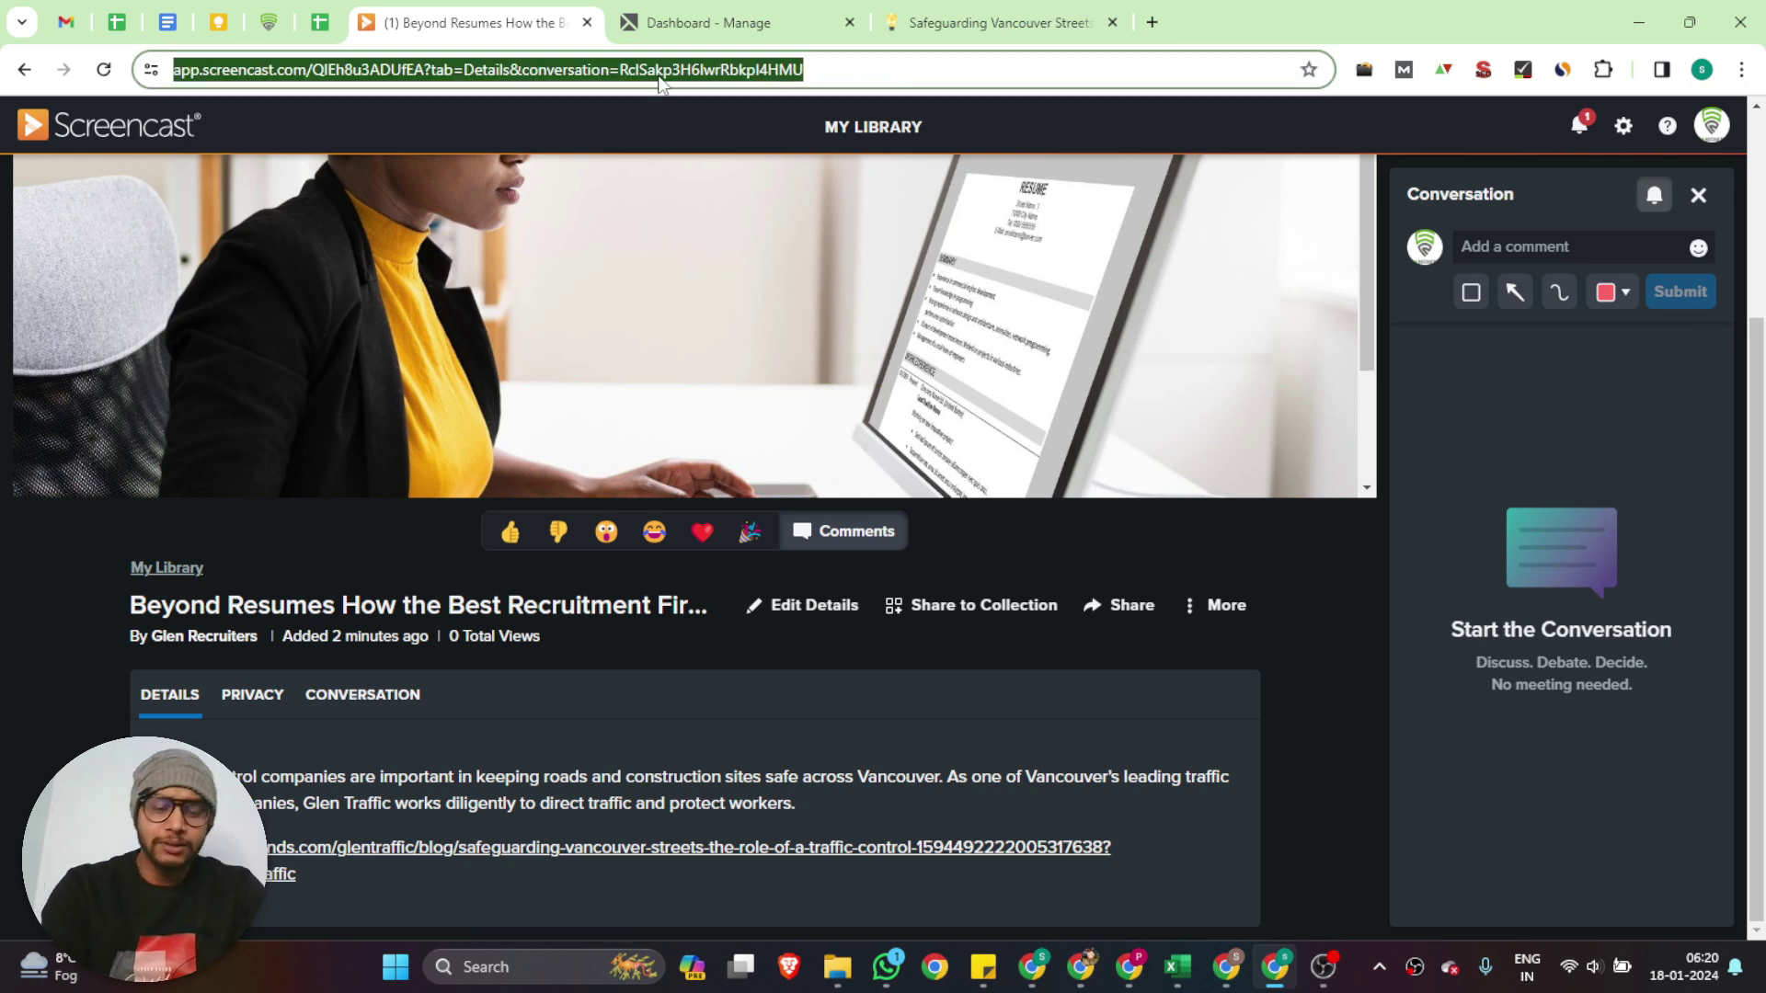
pyautogui.hotkey('ctrl', 'c')
pyautogui.hotkey('ctrl', 'shift', 'n')
pyautogui.hotkey('ctrl', 'v')
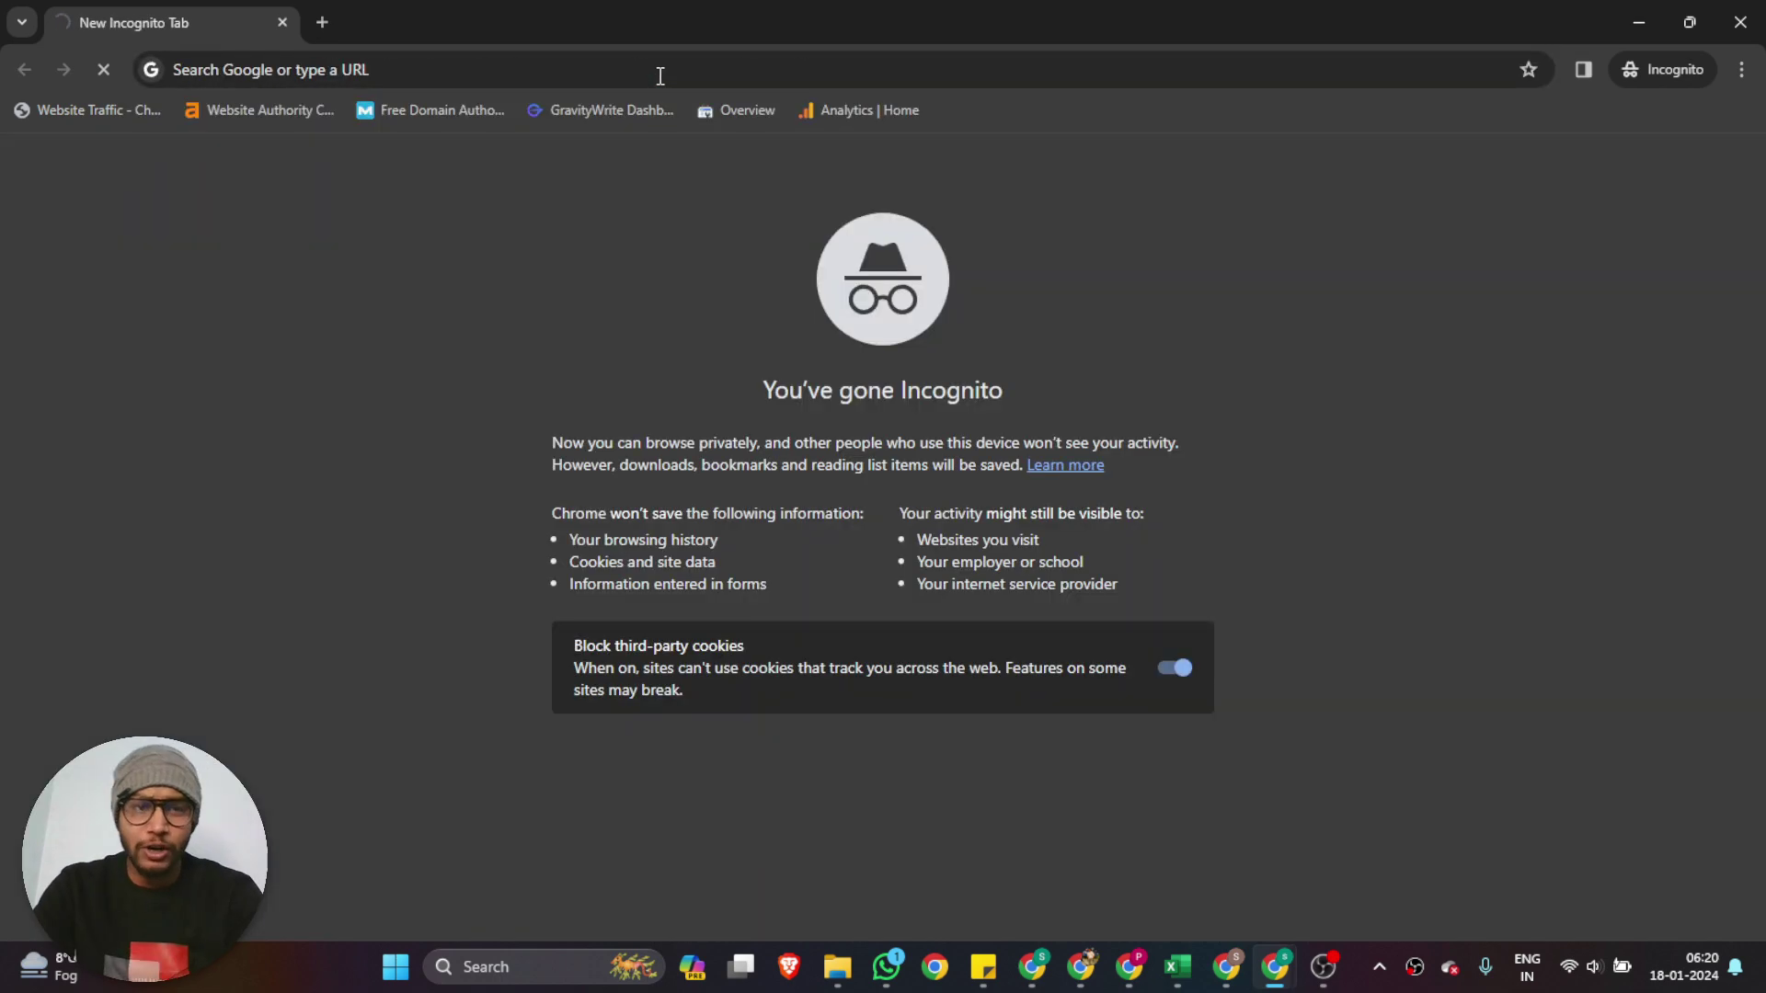
pyautogui.press('Return')
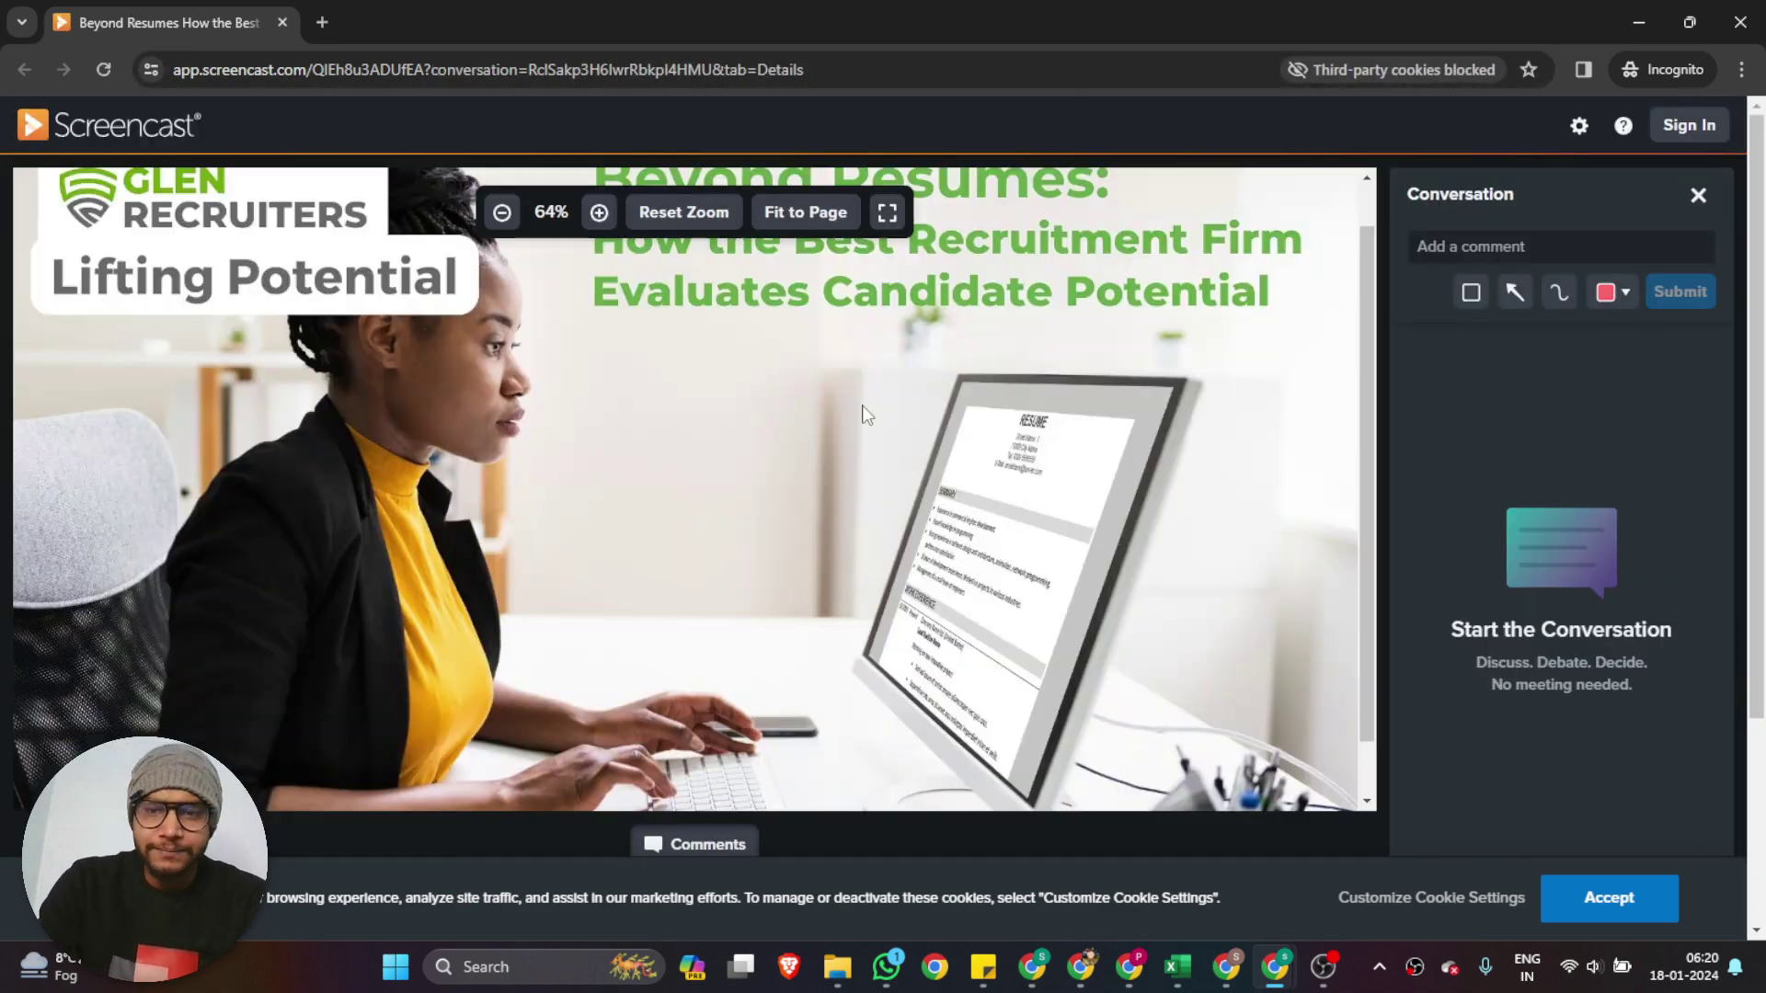
# - Dismiss the conversation tip on the public image page and inspect the HTML of the description's Minds link for its rel attribute
pyautogui.scroll(-3, 752, 703)
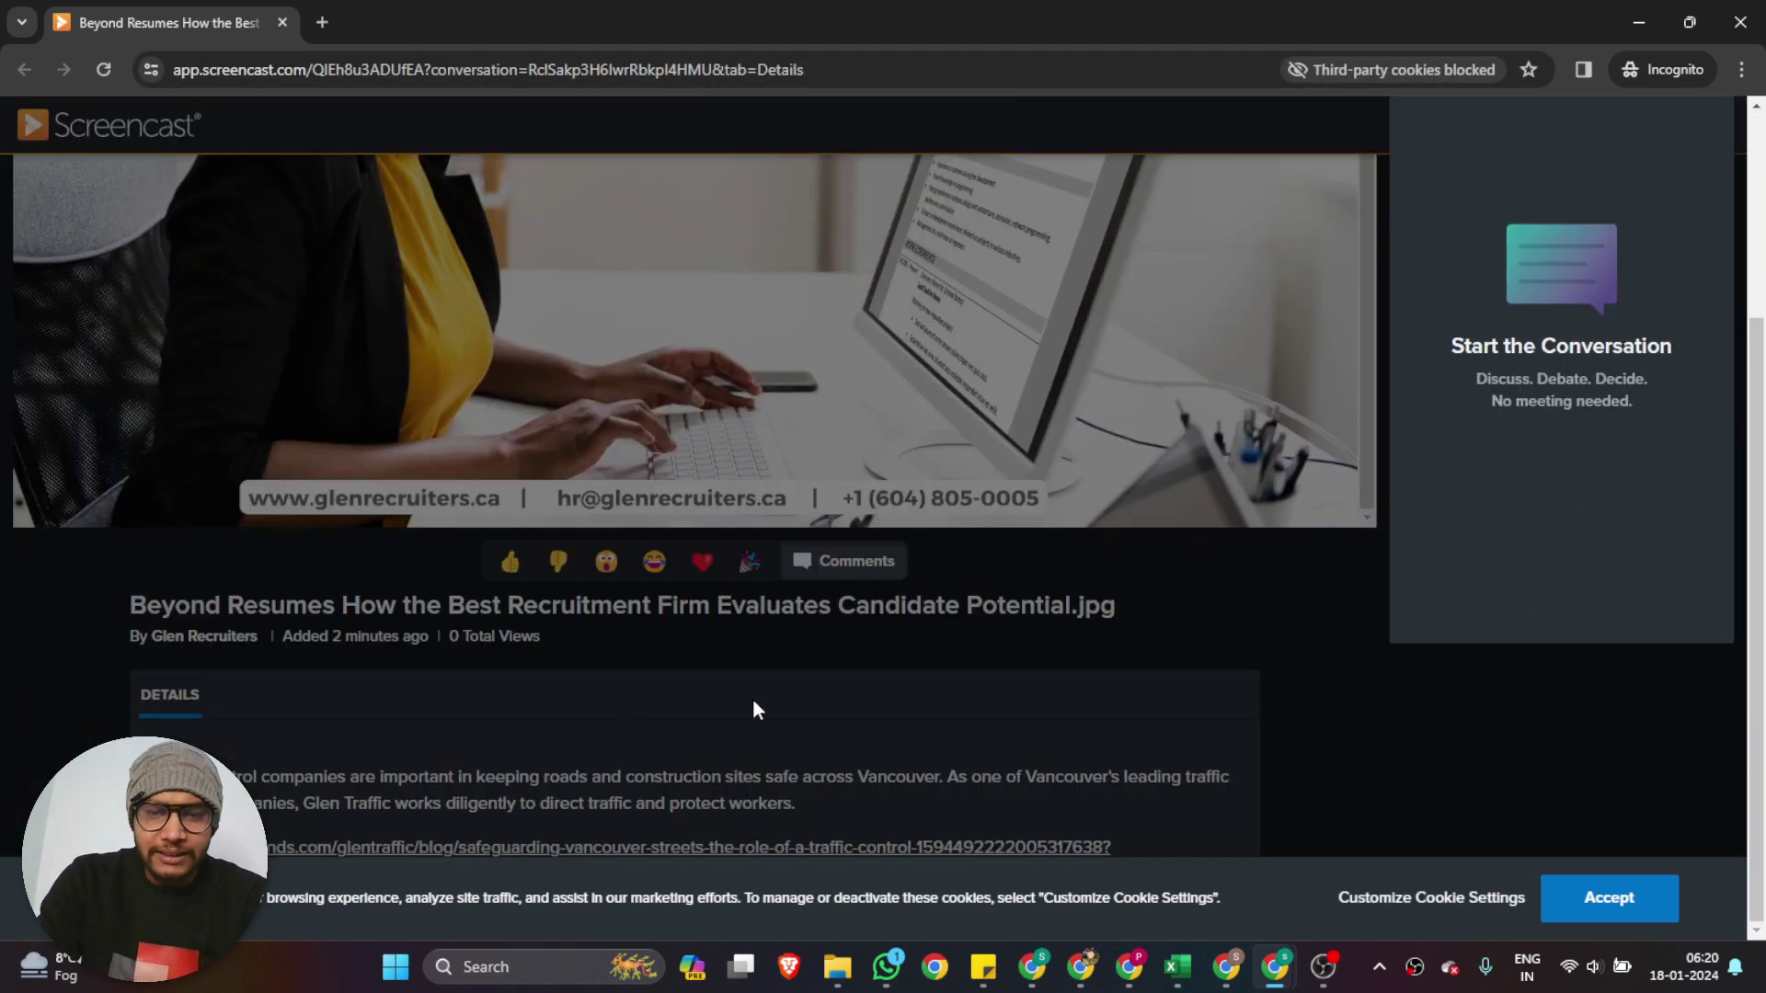
pyautogui.scroll(-2, 709, 594)
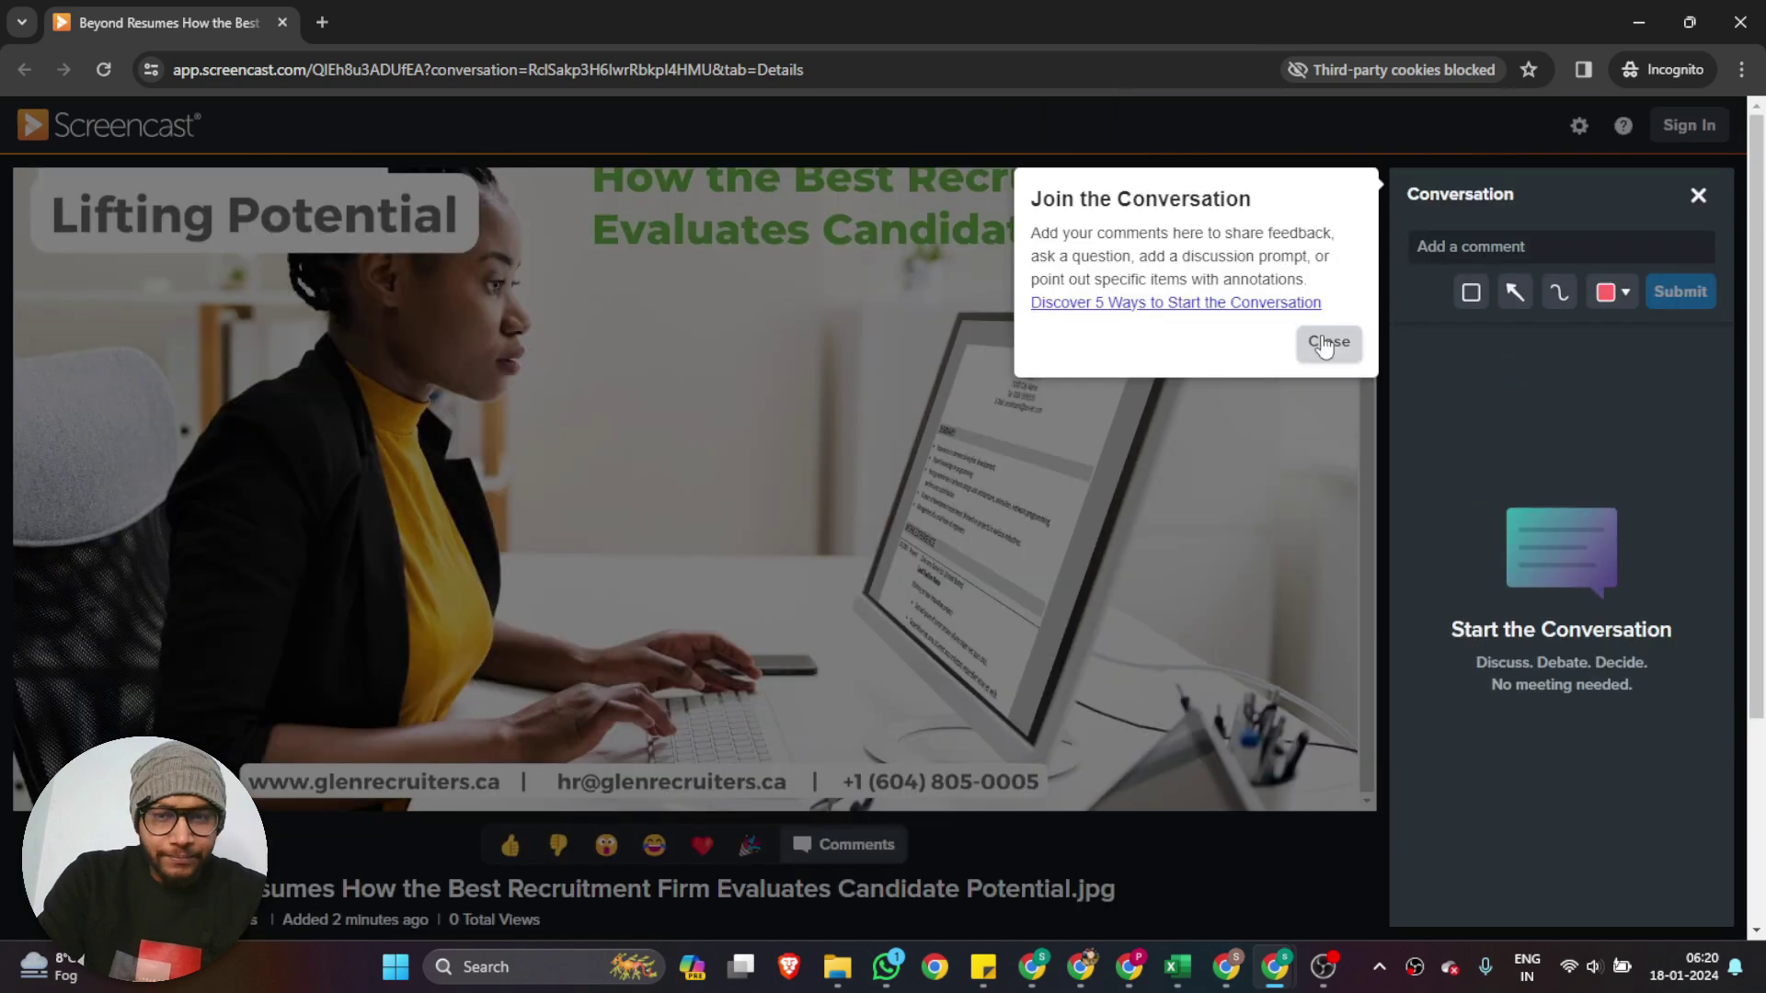
pyautogui.click(1324, 343)
pyautogui.scroll(-3, 533, 726)
pyautogui.rightClick(578, 869)
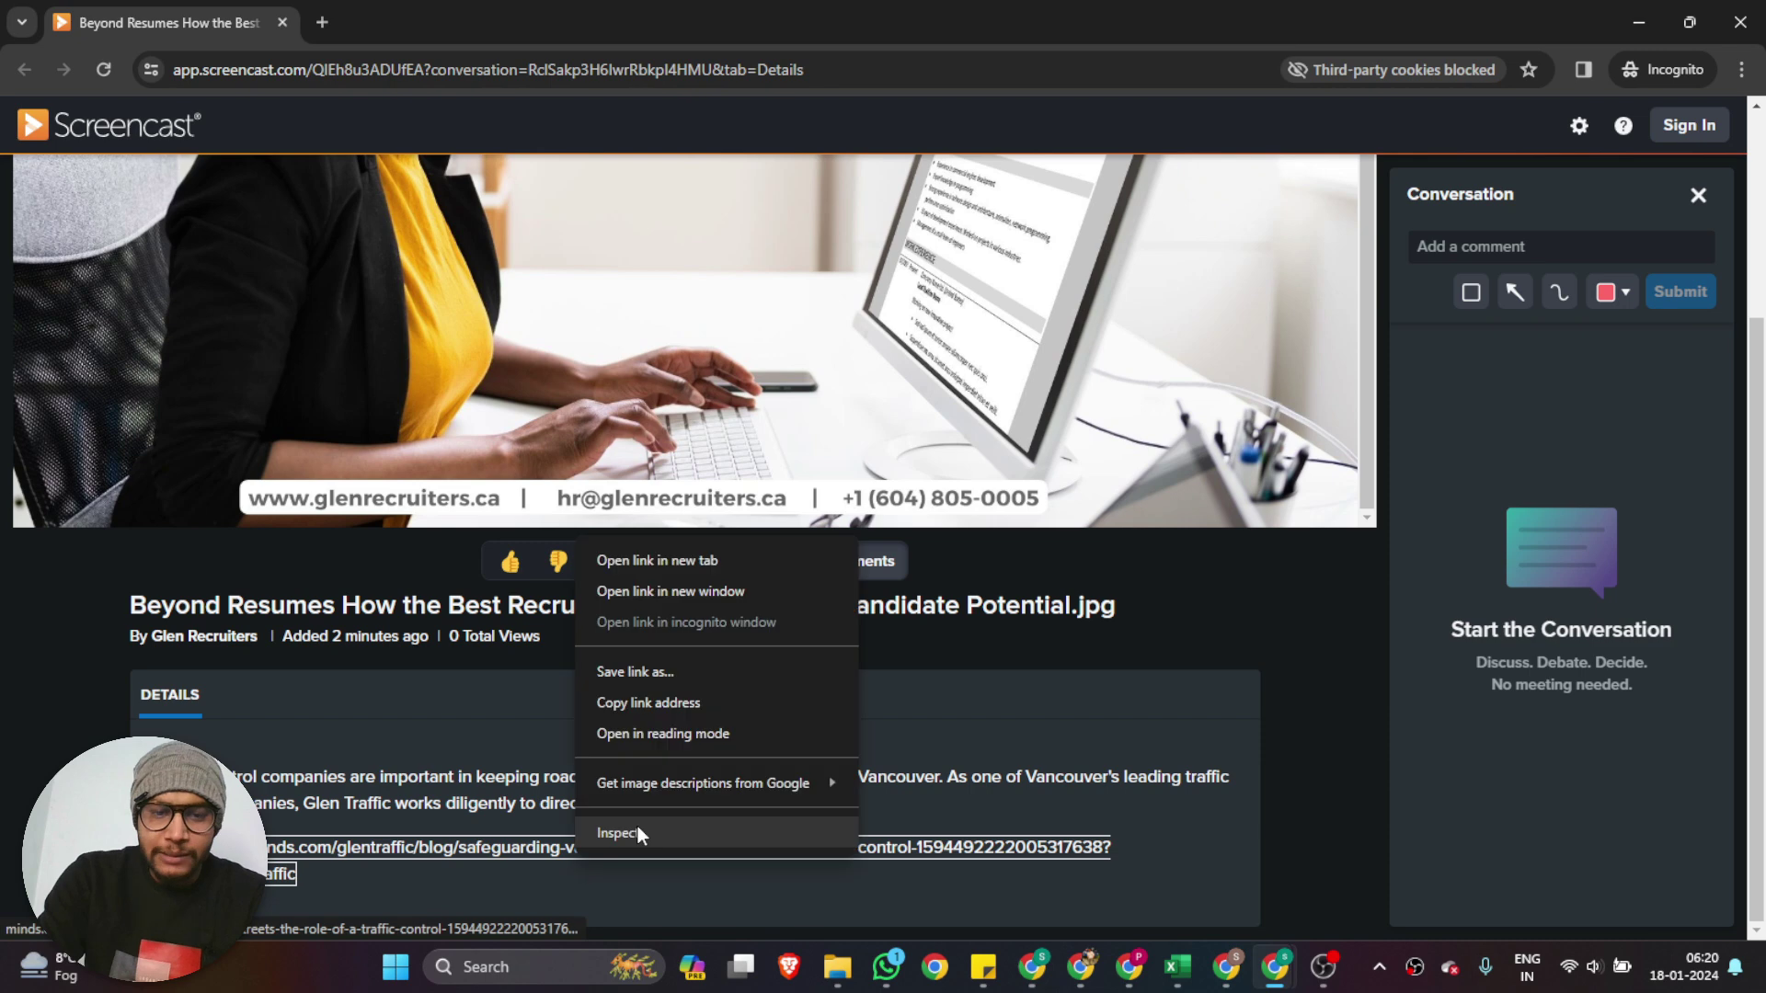
pyautogui.click(646, 703)
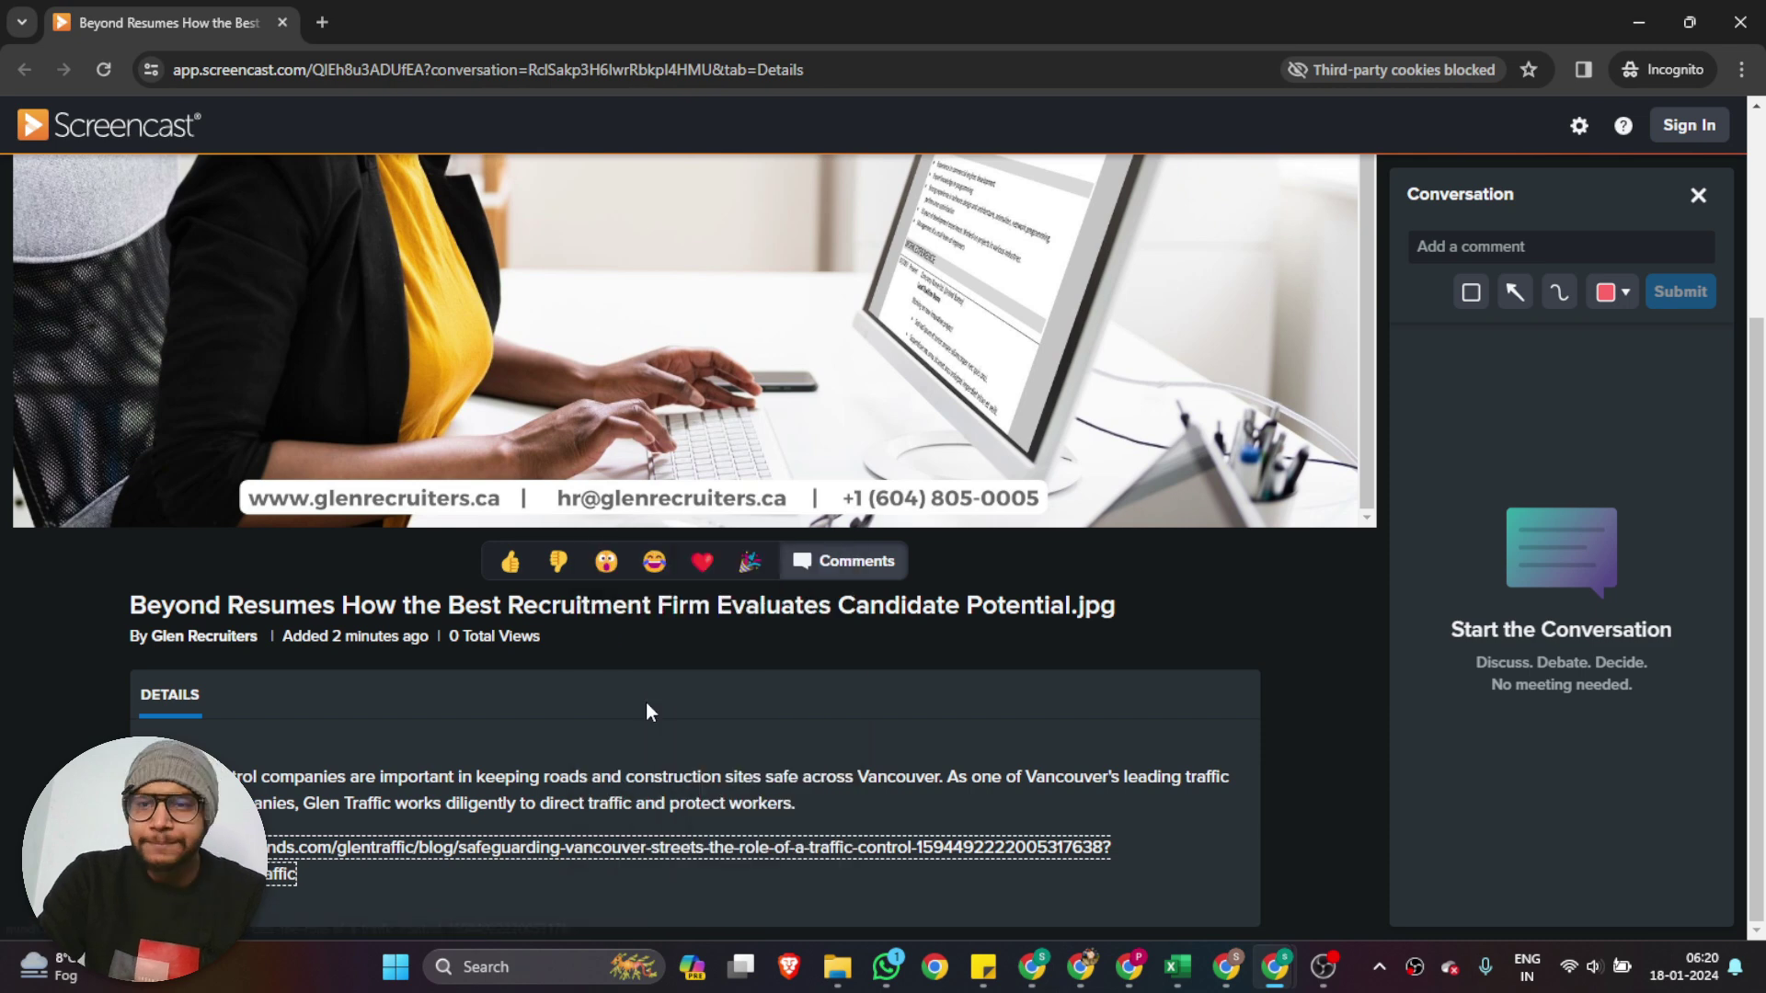
pyautogui.hotkey('ctrl', 'shift', 'i')
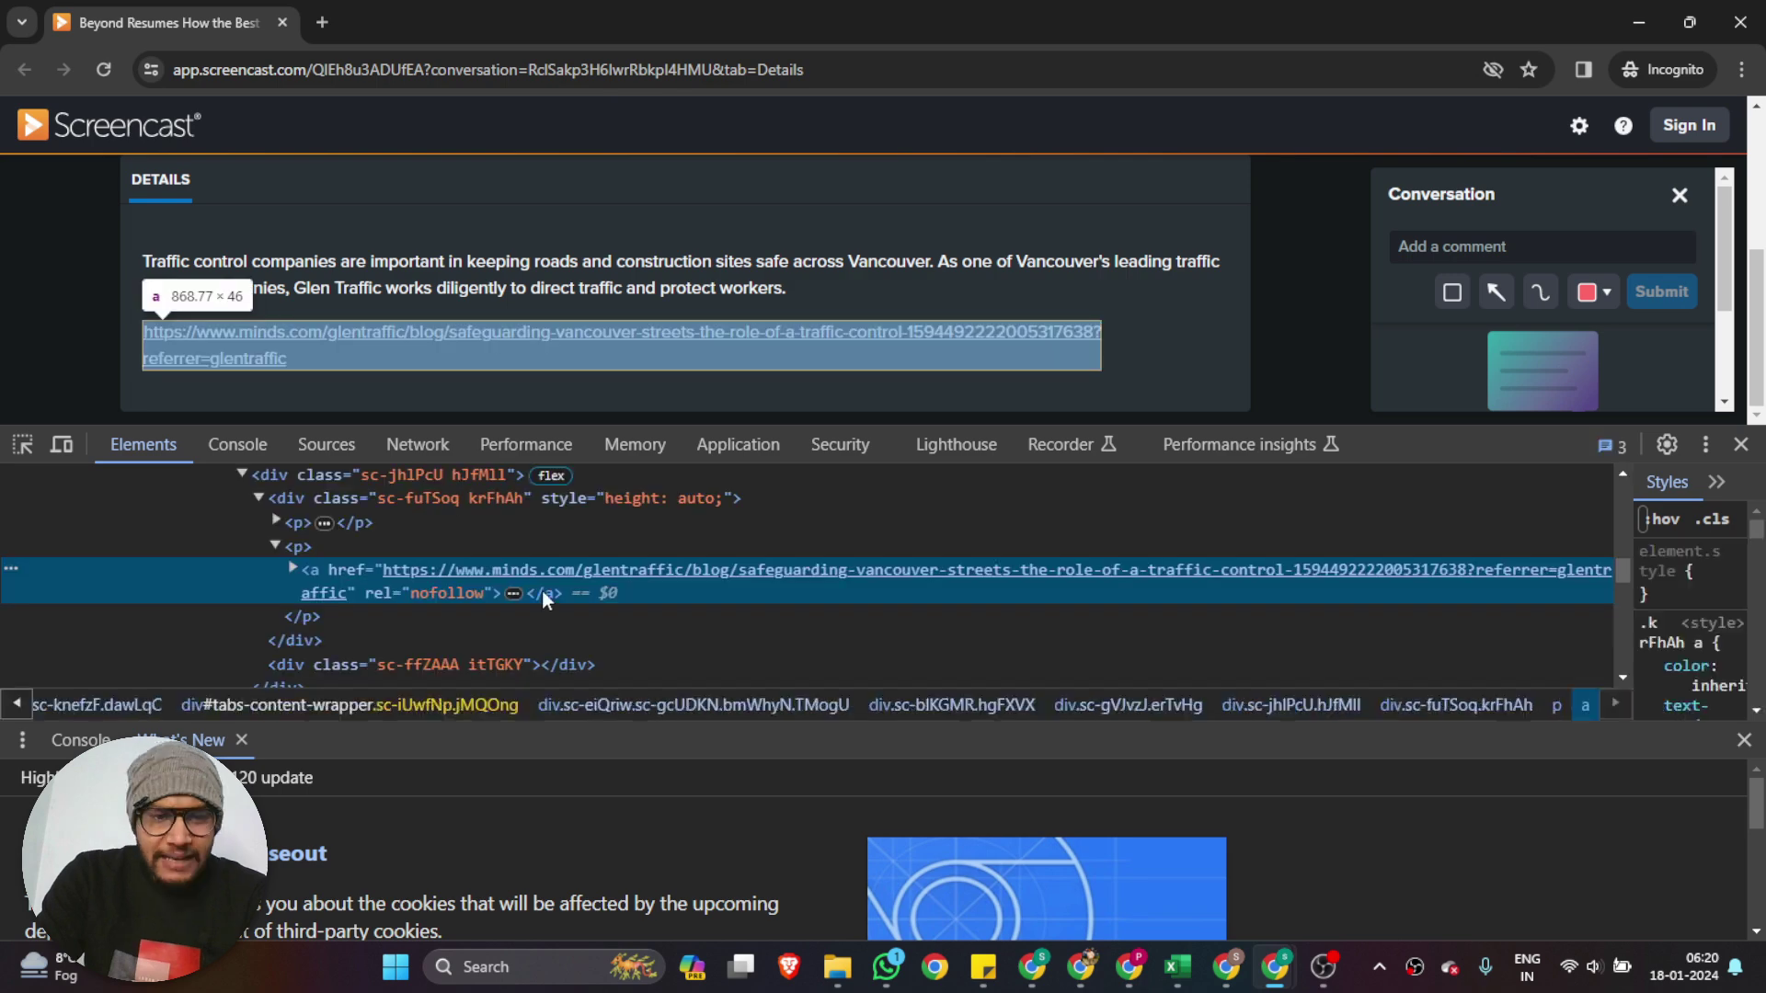
pyautogui.click(1741, 445)
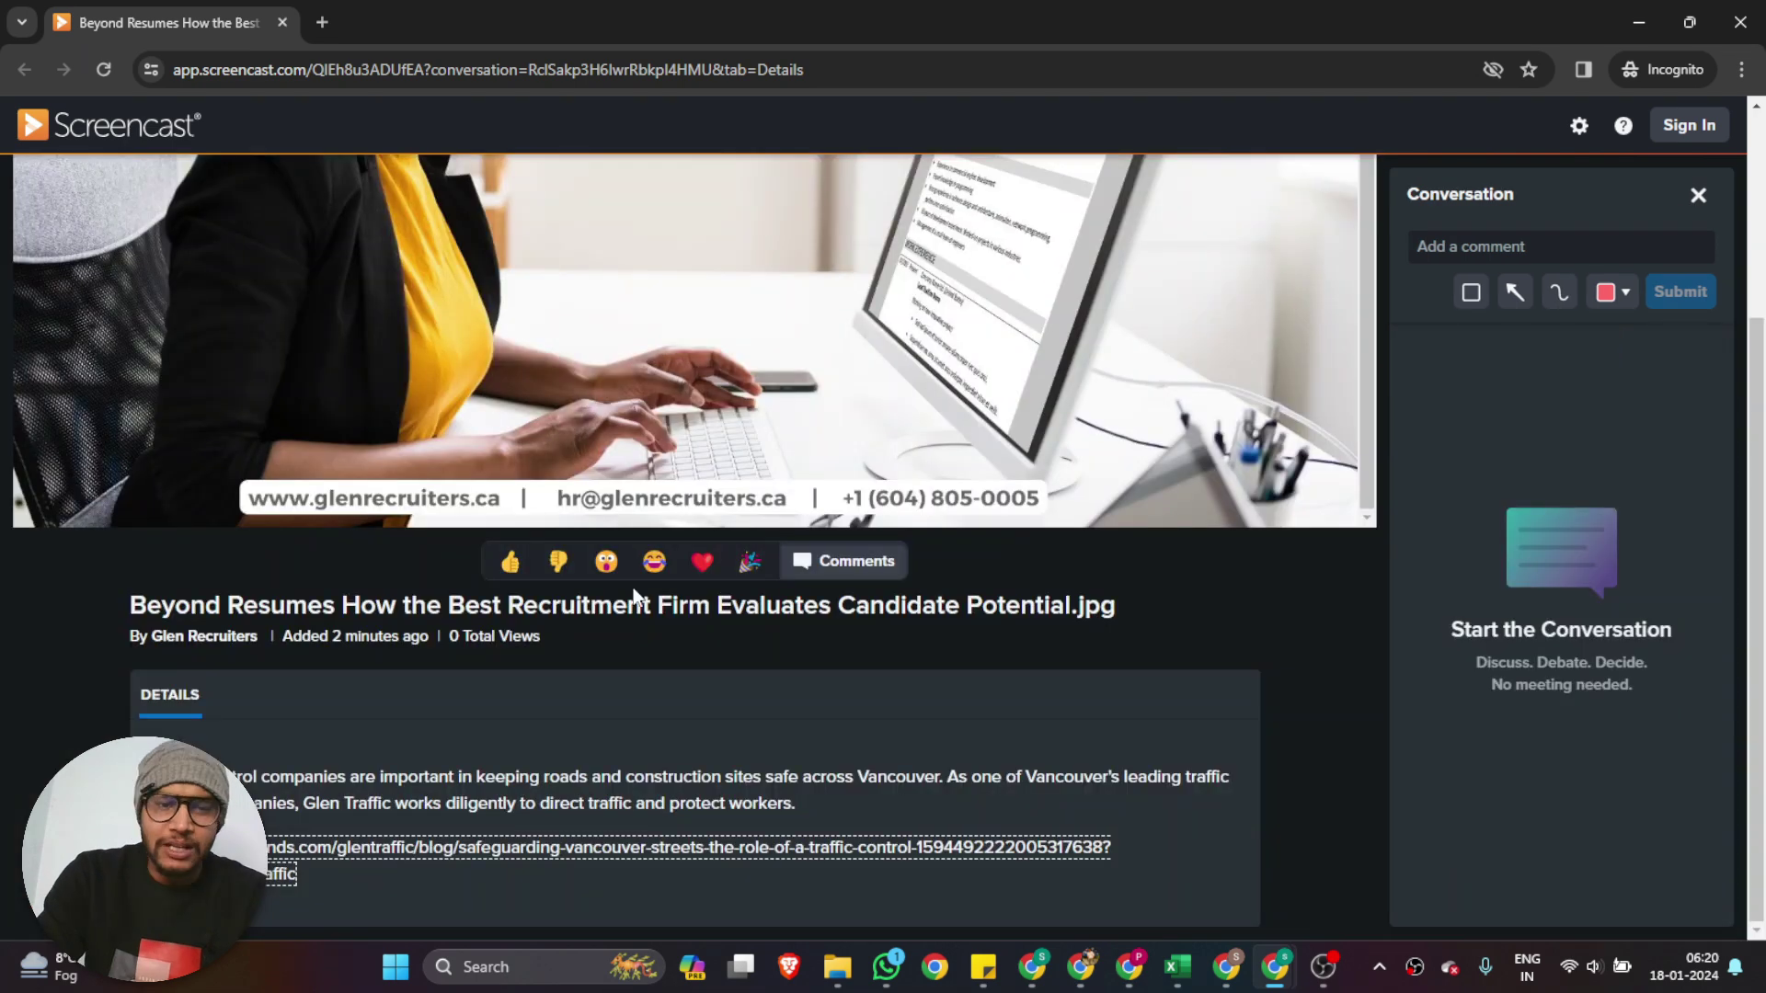
# - Review the title, description and image on the public Screencast page
pyautogui.scroll(1, 197, 650)
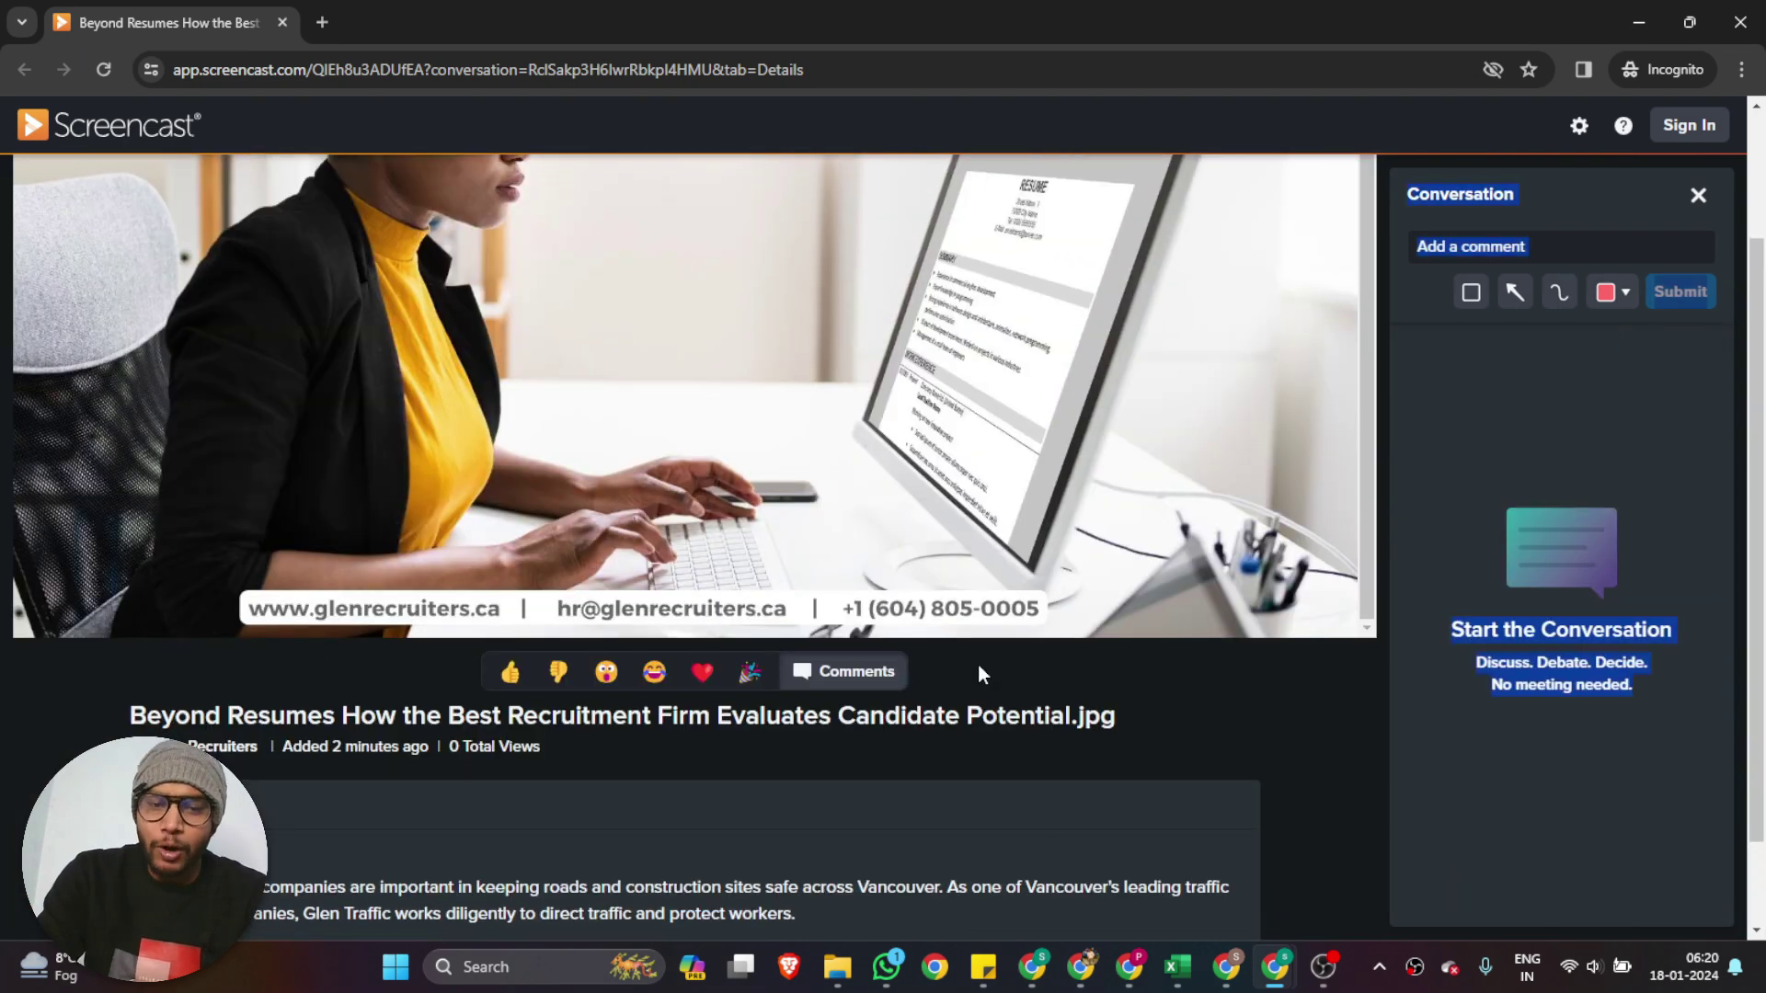
pyautogui.moveTo(131, 716); pyautogui.dragTo(1074, 715)
pyautogui.scroll(-1, 1075, 716)
pyautogui.scroll(3, 631, 608)
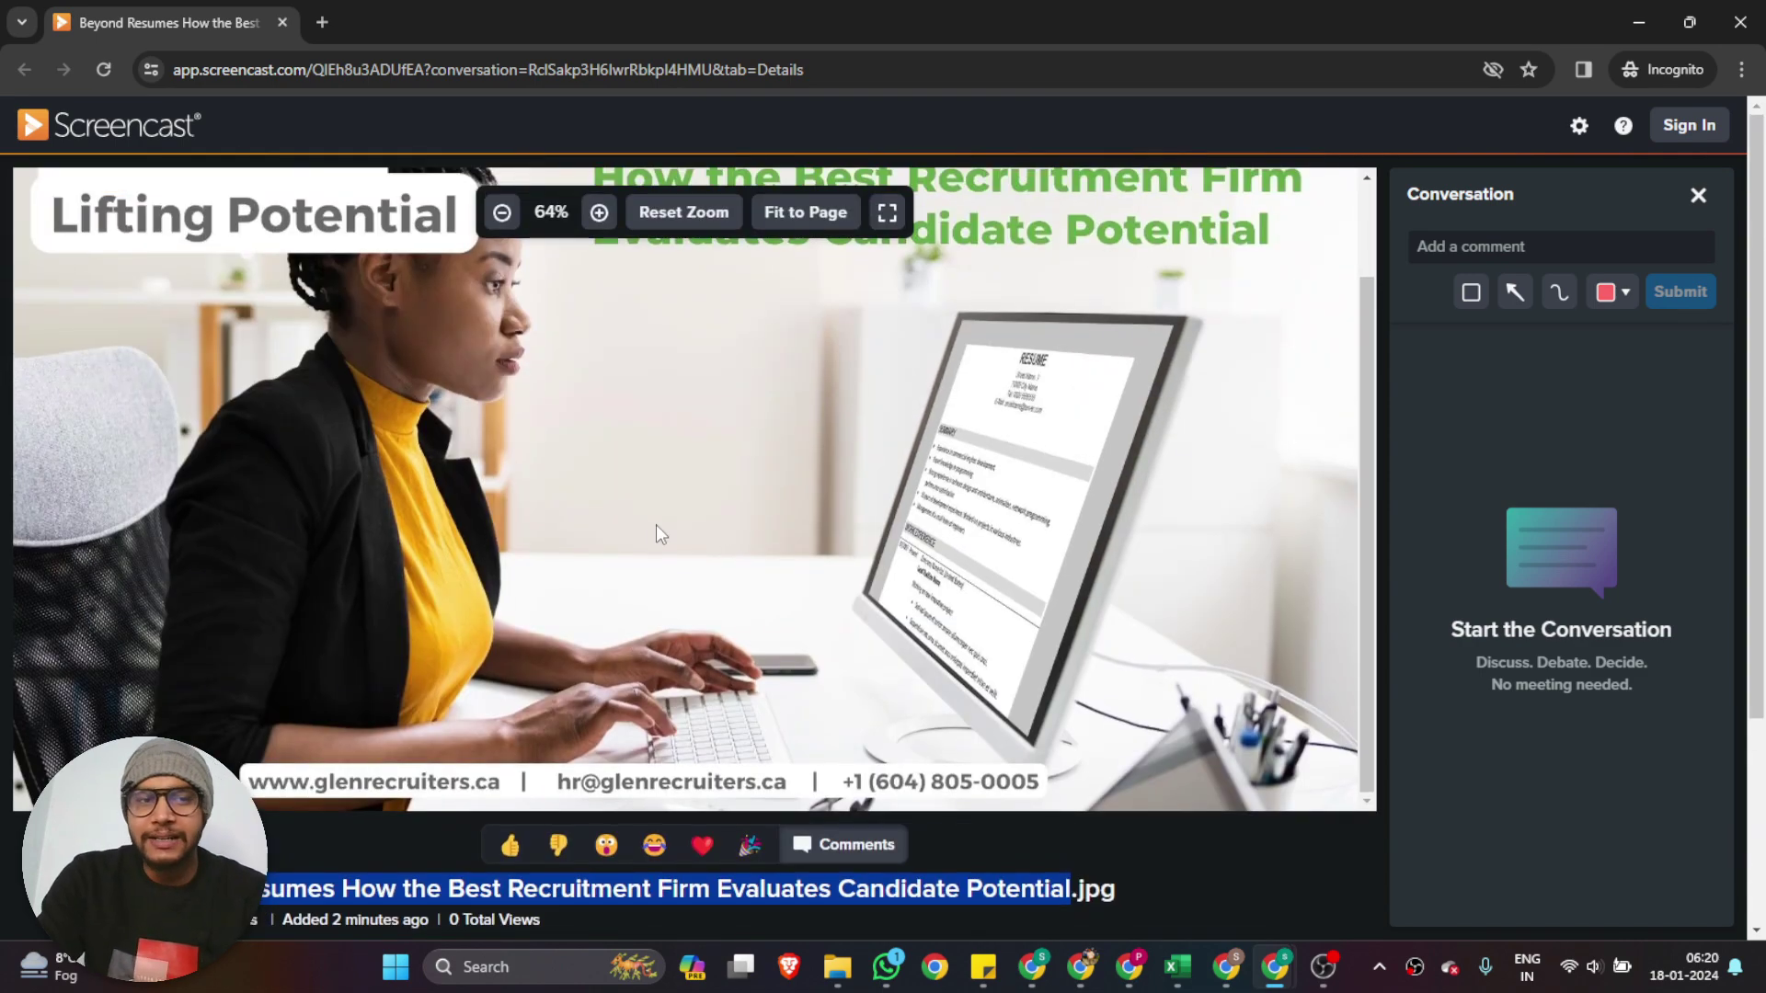
pyautogui.scroll(1, 825, 451)
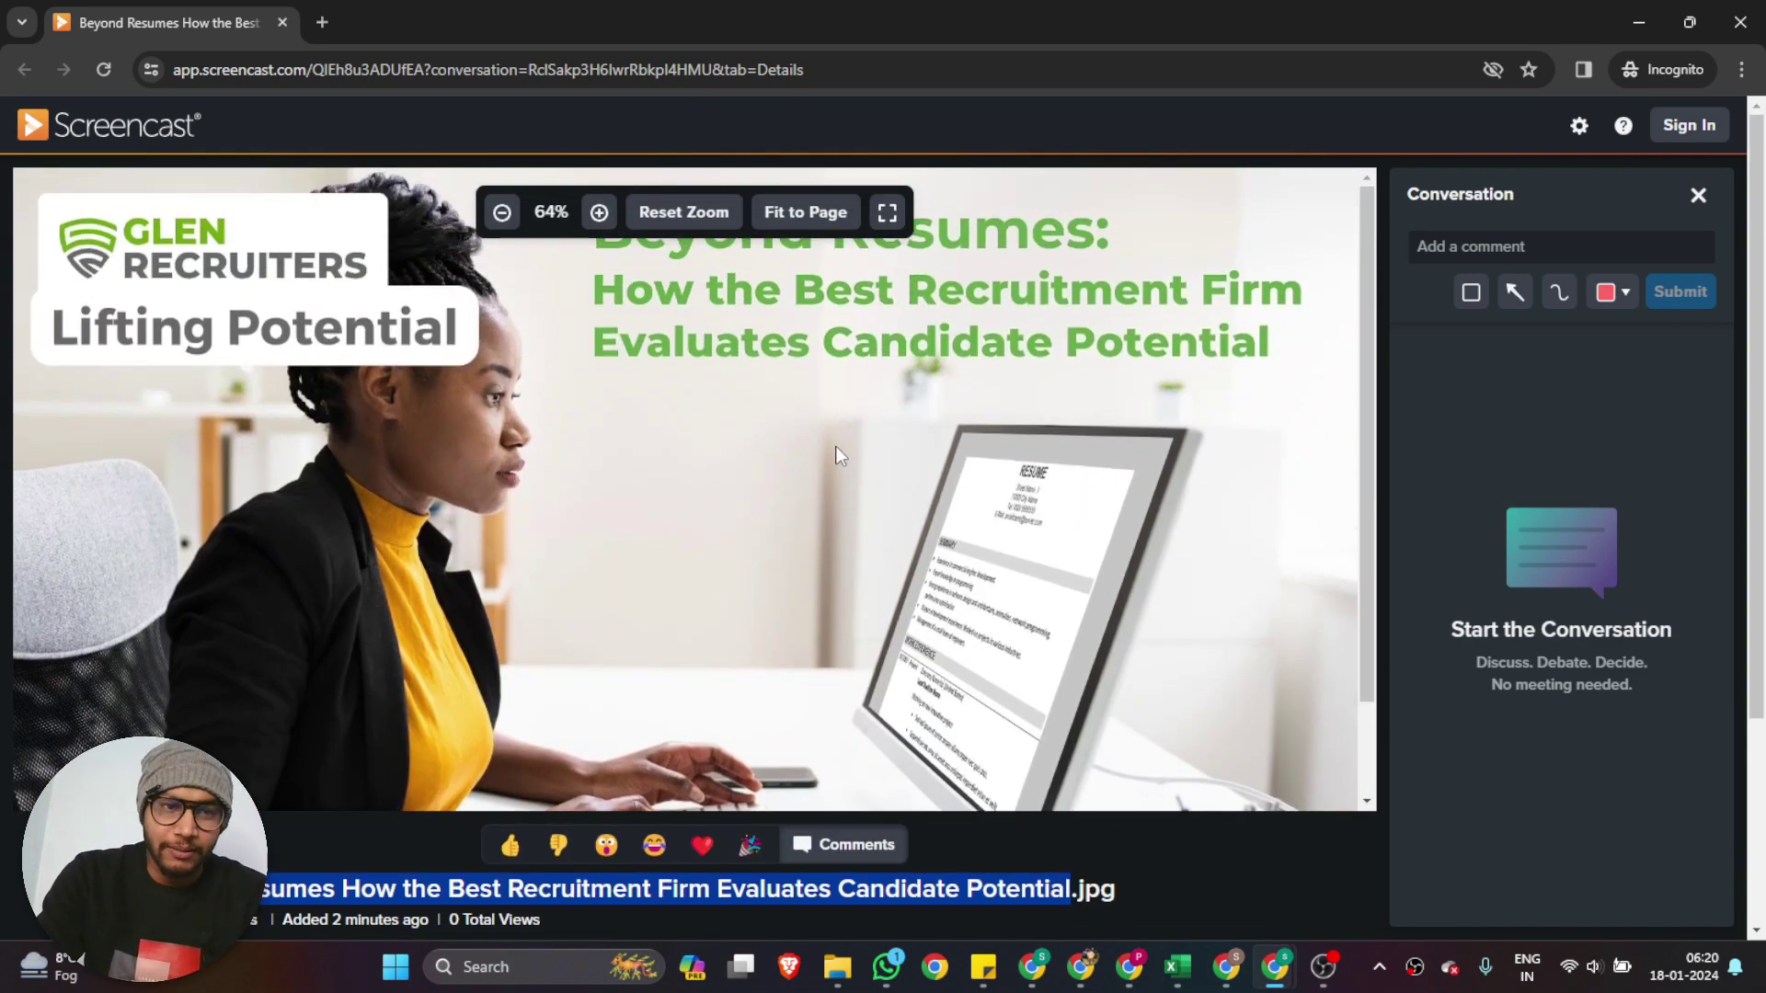